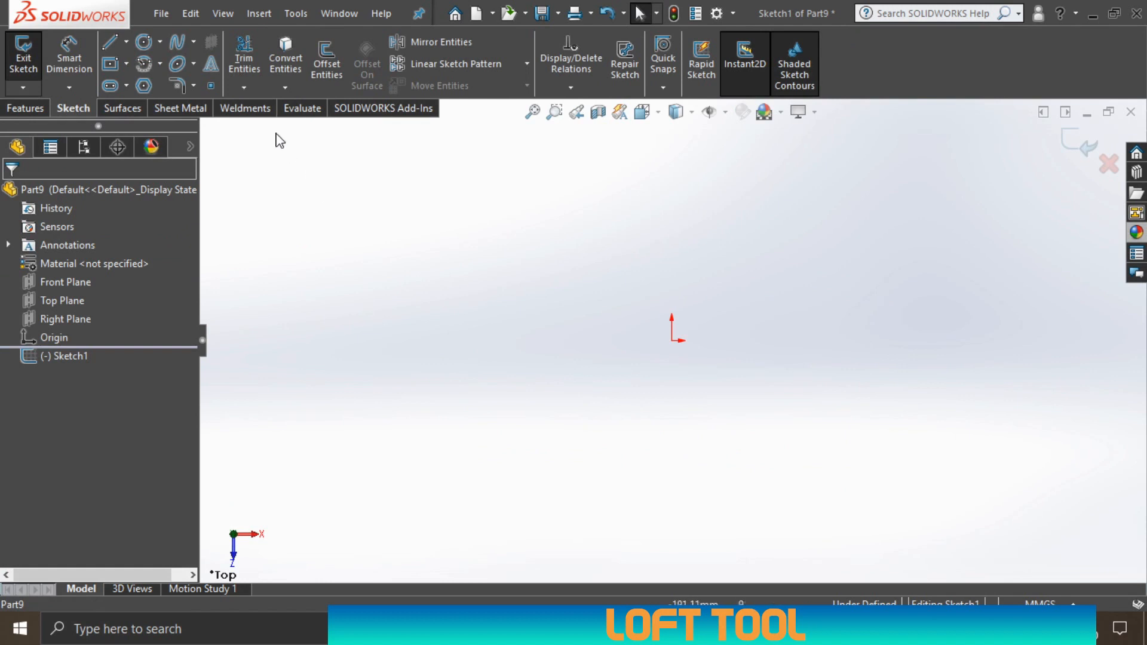
- Sketch a circle about 74 mm in diameter centred on the origin
click(143, 42)
click(671, 340)
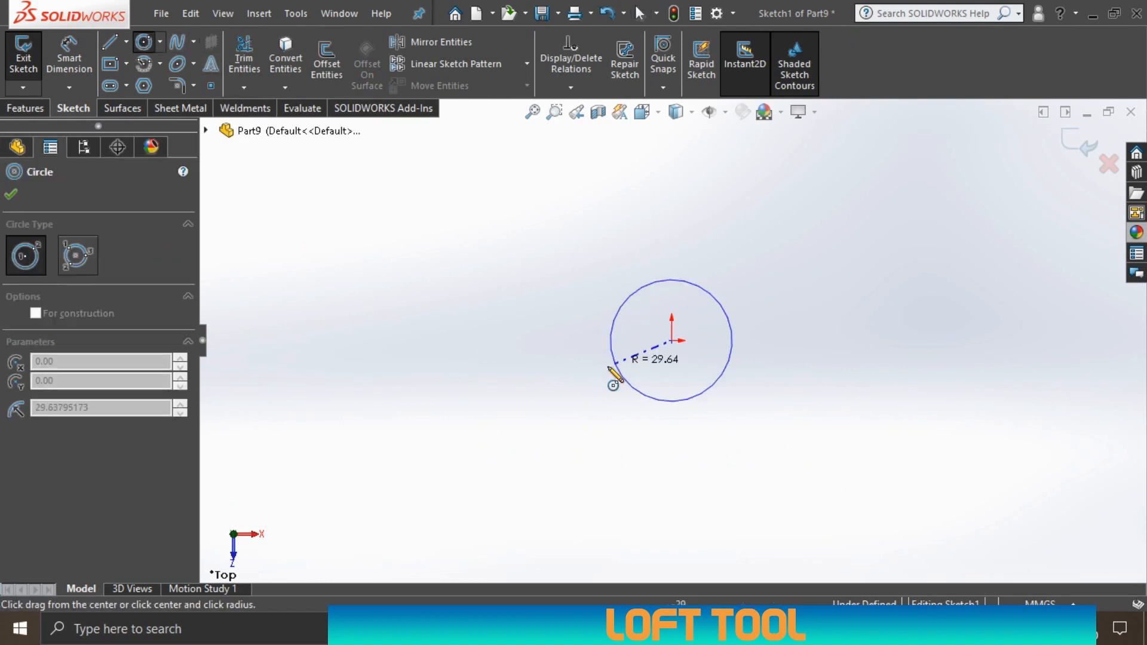
click(600, 369)
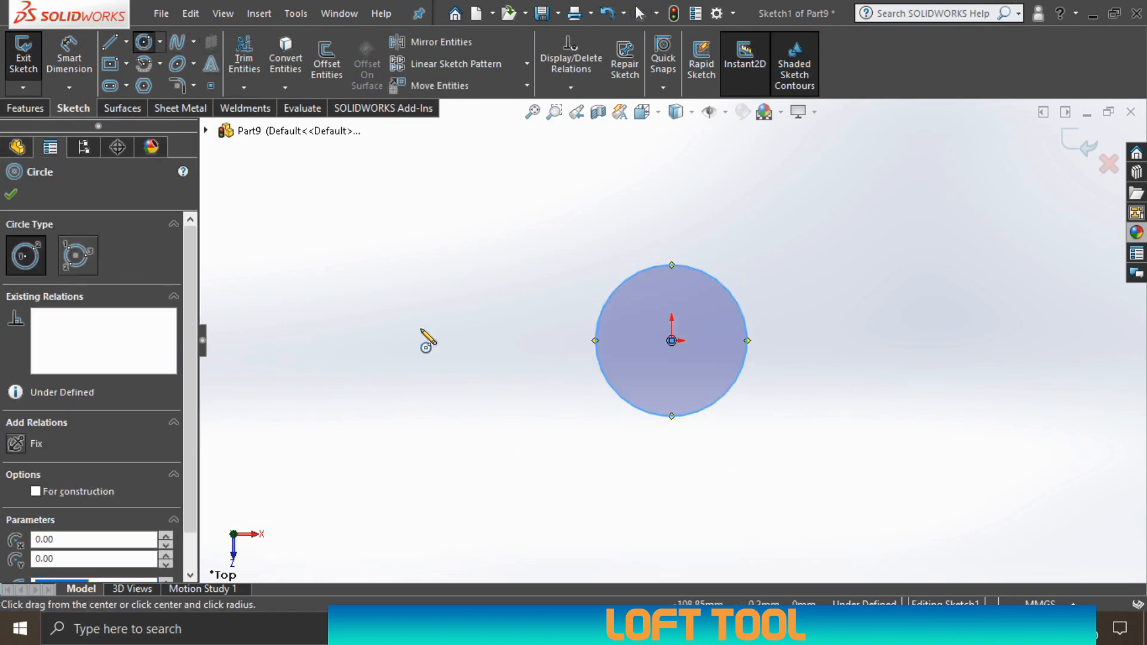
key(Escape)
- Set the circle's diameter to 30 mm and exit the sketch
click(737, 308)
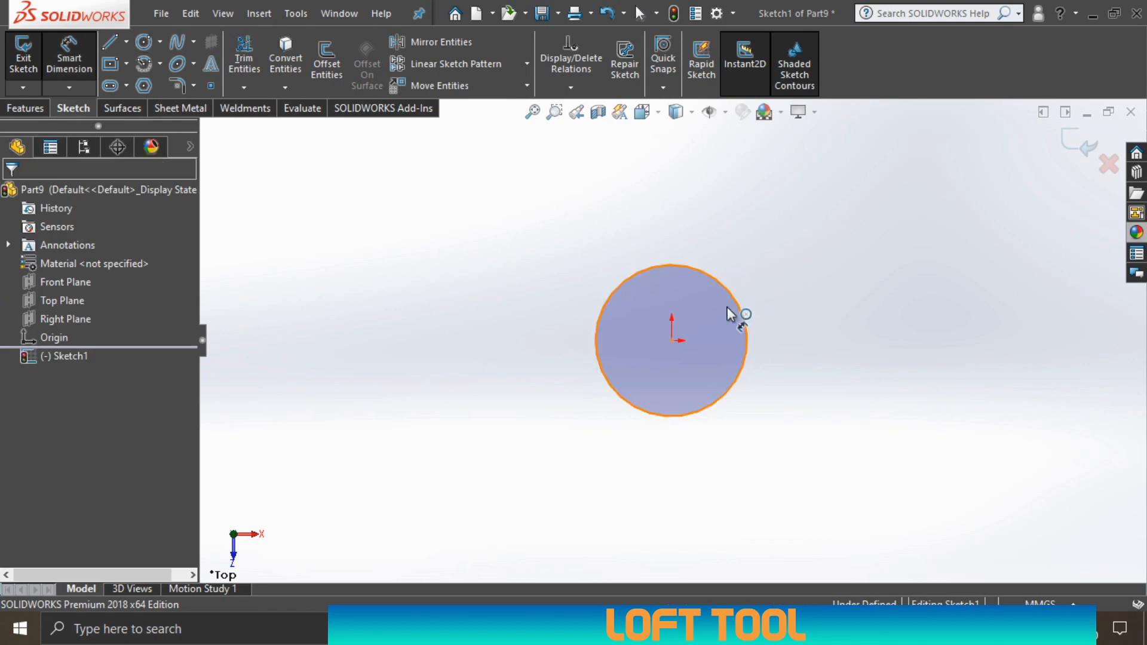
click(725, 335)
text(30)
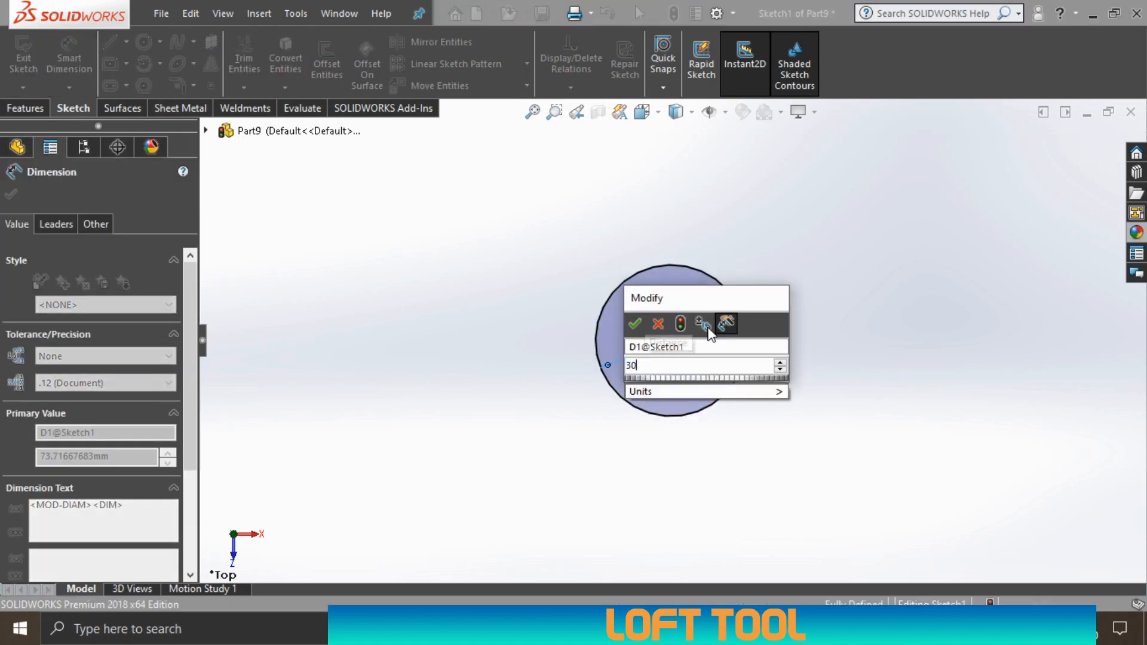
key(Return)
key(Escape)
double_click(797, 402)
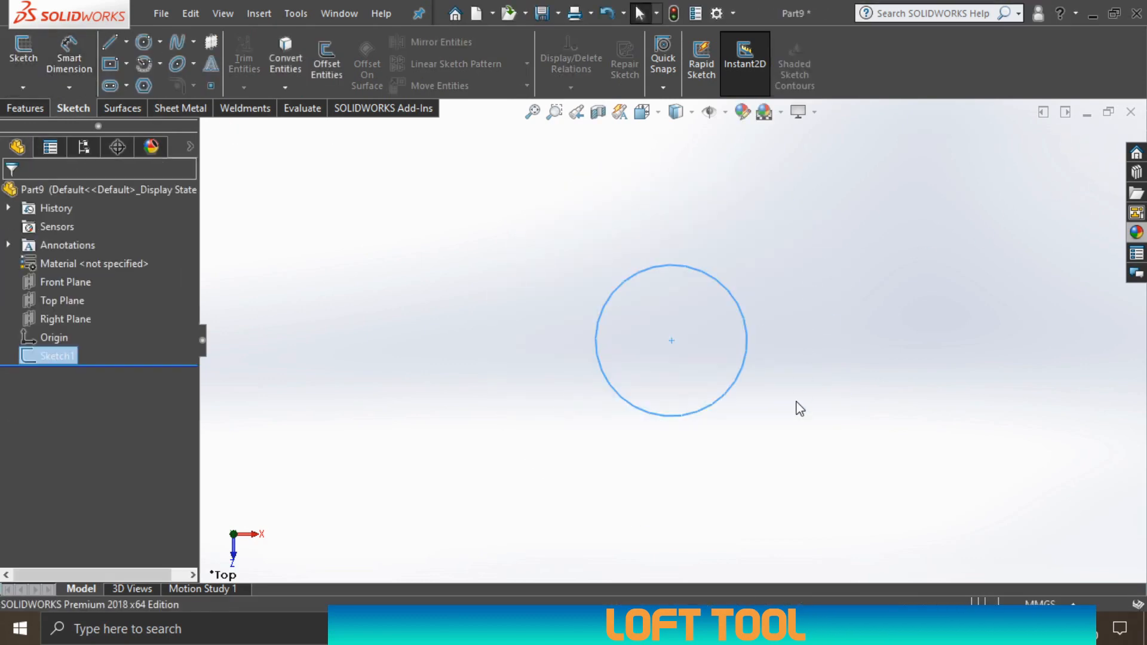
- Create a planar surface bounded by the circle sketch
mouse_move(772, 444)
middle_down()
mouse_move(706, 193)
mouse_move(707, 302)
mouse_move(691, 287)
middle_up()
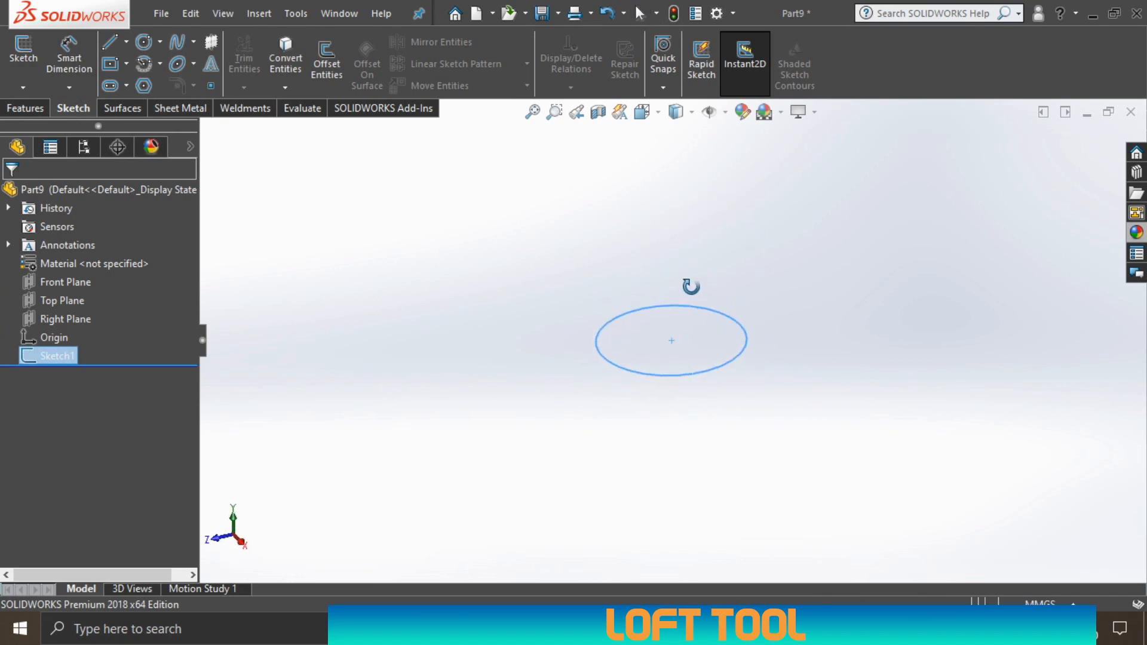
click(406, 175)
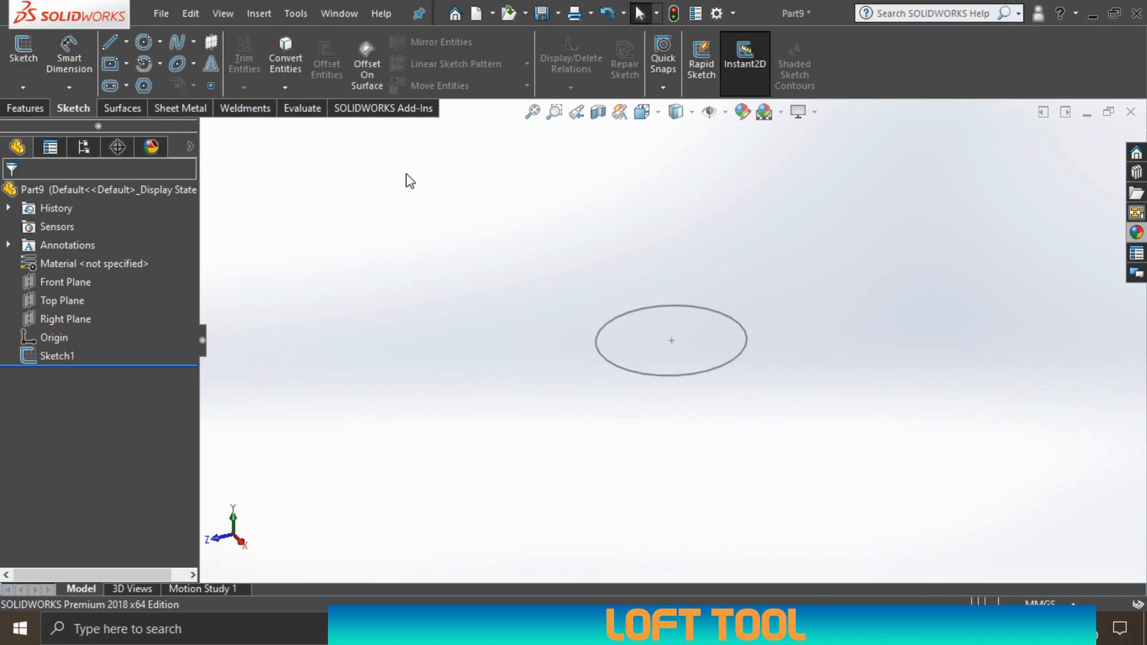
click(121, 108)
click(365, 44)
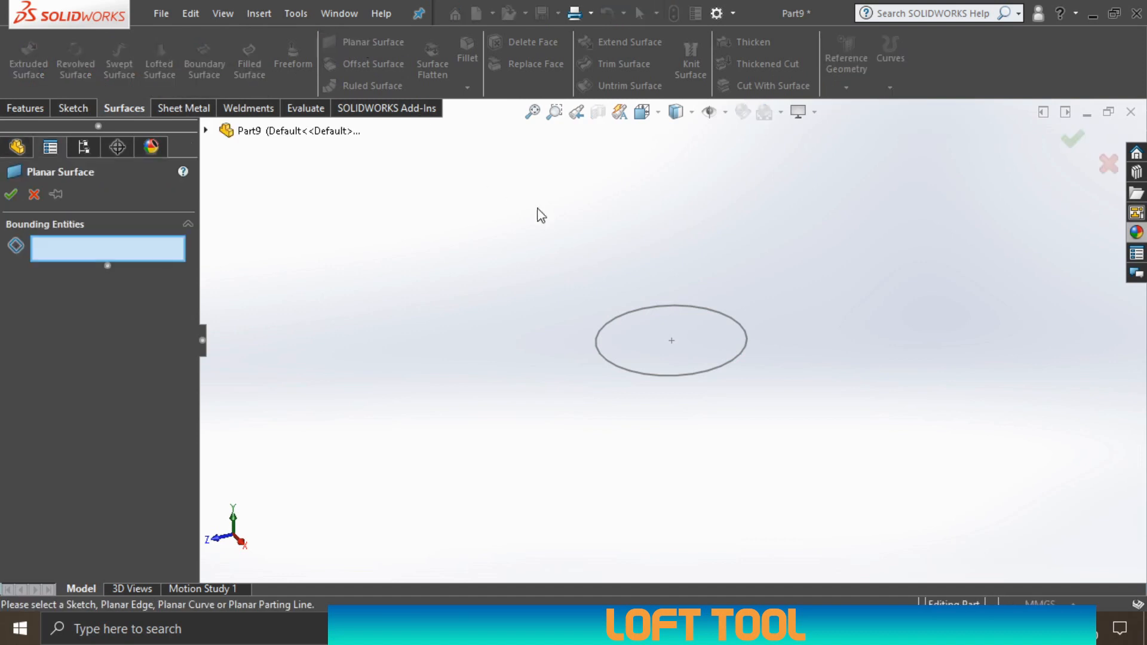
click(672, 307)
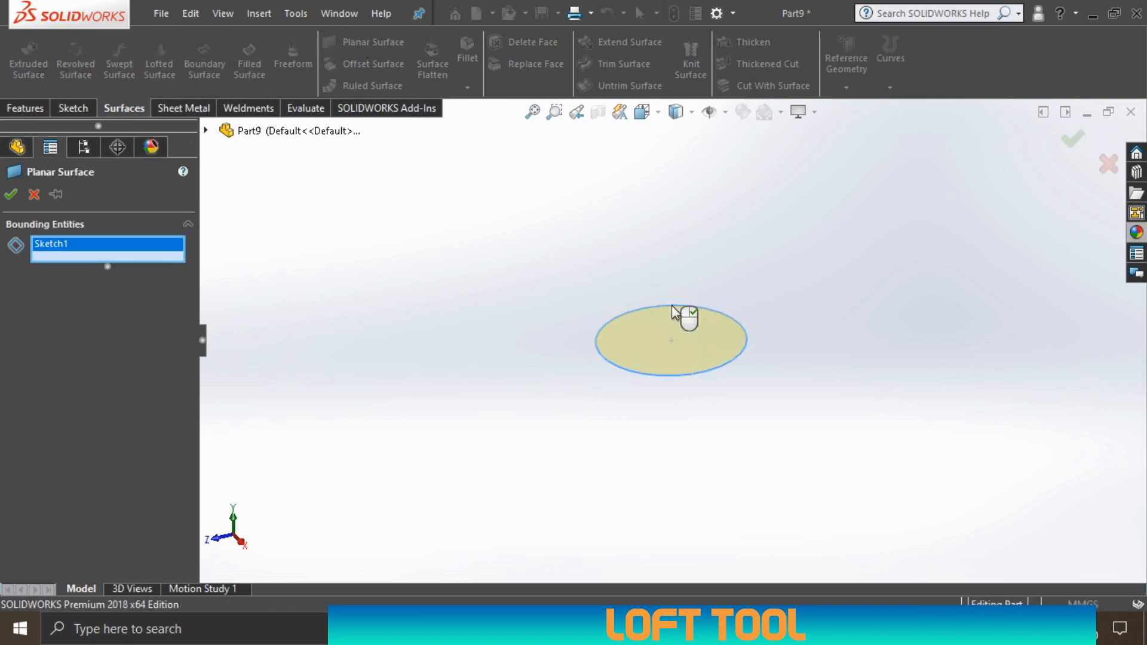
key(Return)
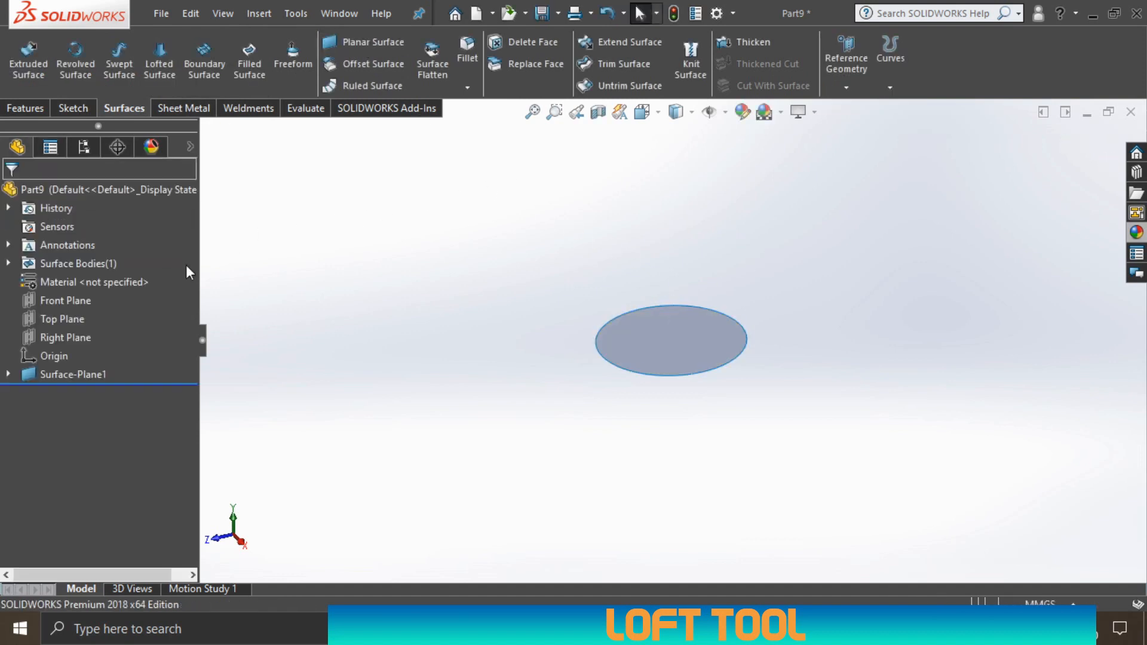
- Start a sketch on the Front Plane, viewed normal to it, and convert the planar surface's circular edge into a sketch line
click(63, 300)
click(69, 273)
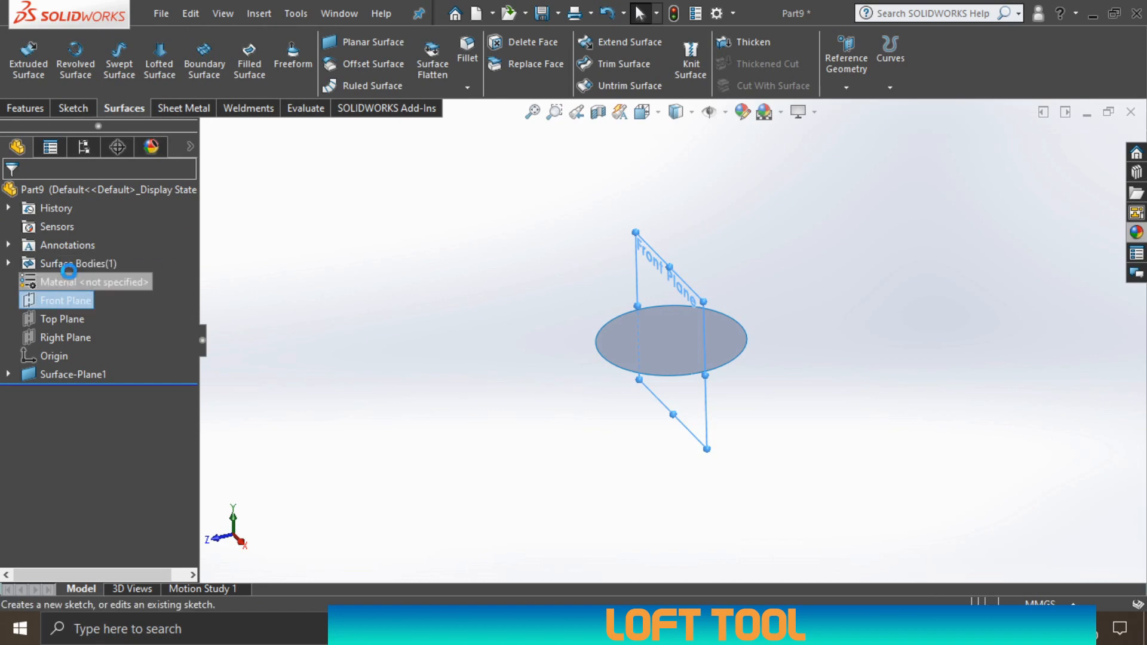
click(642, 112)
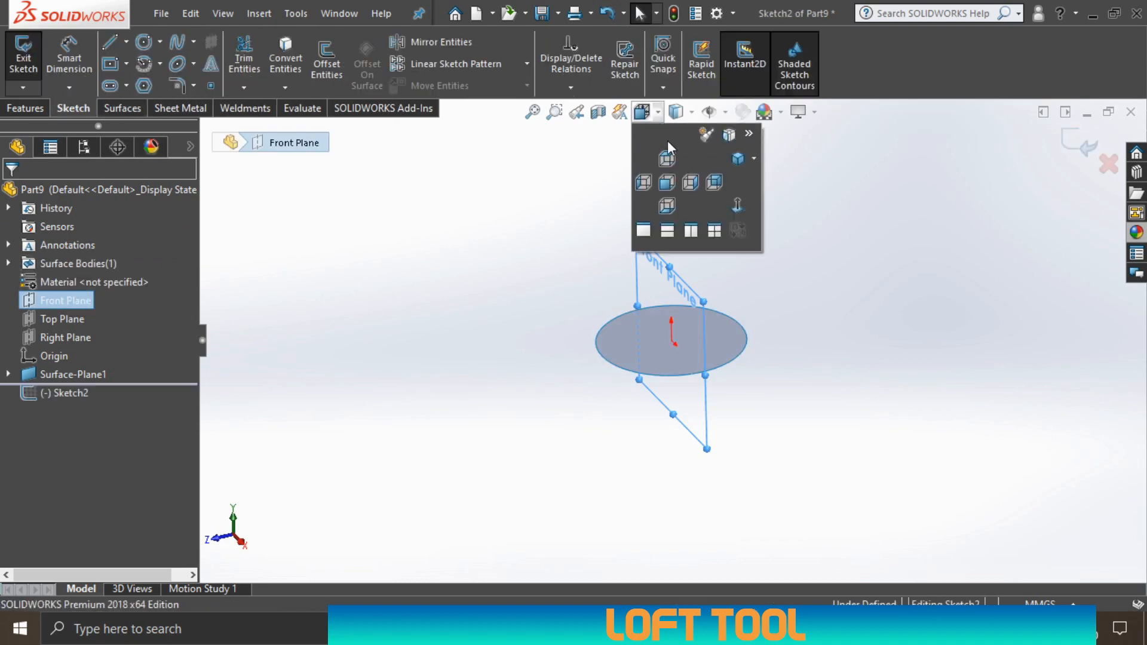
click(737, 206)
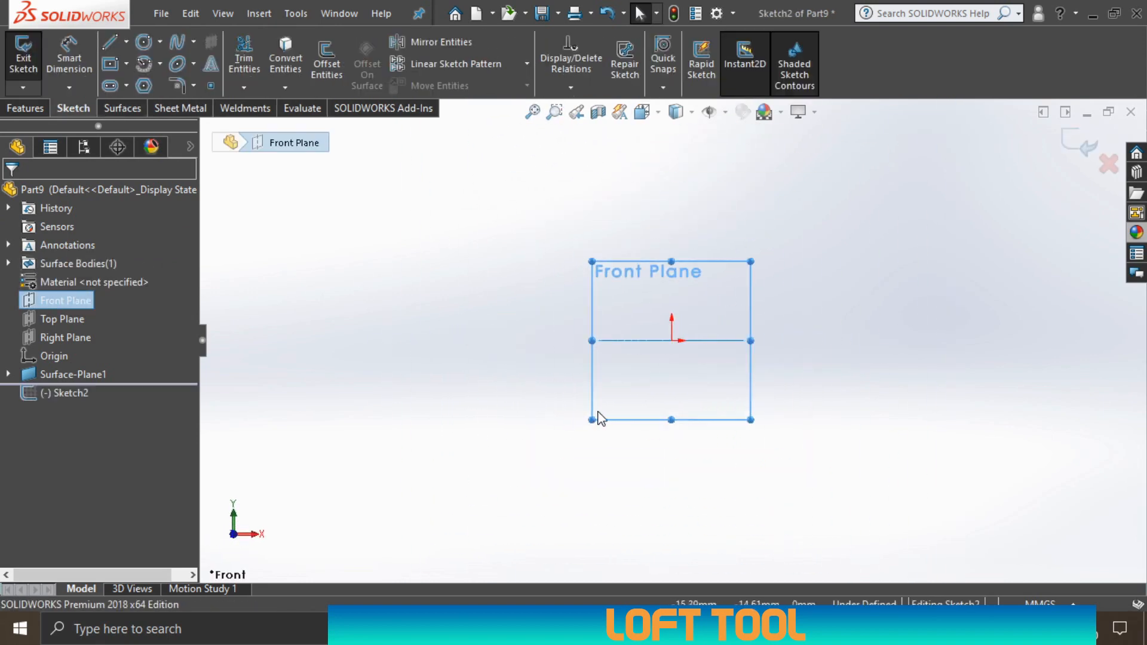
click(358, 228)
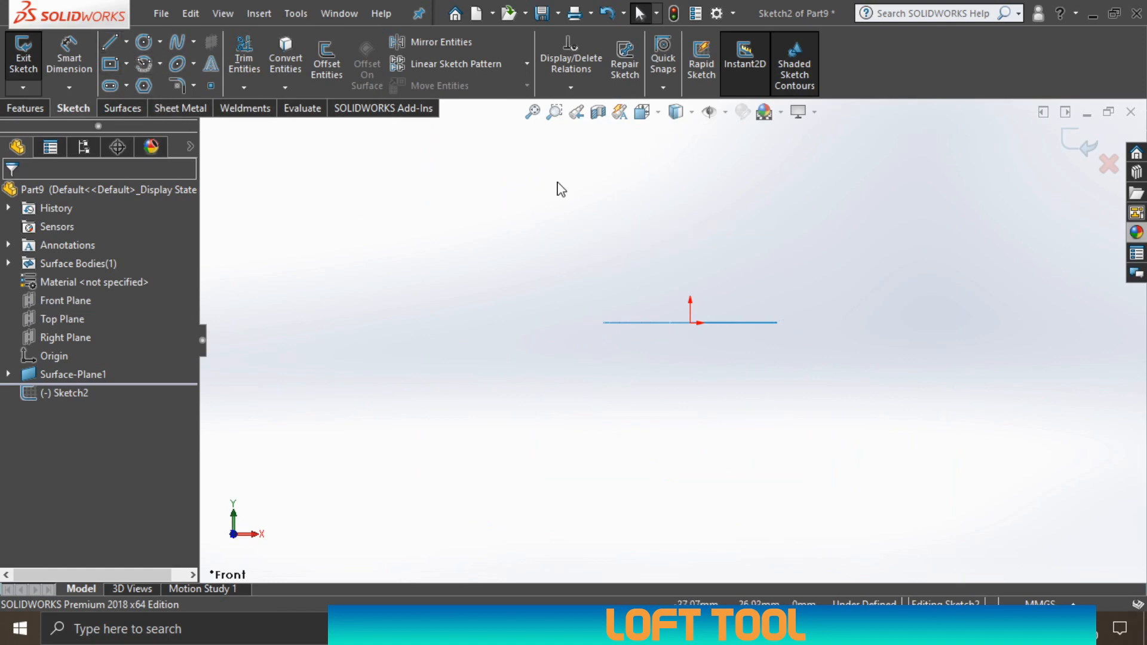
click(649, 325)
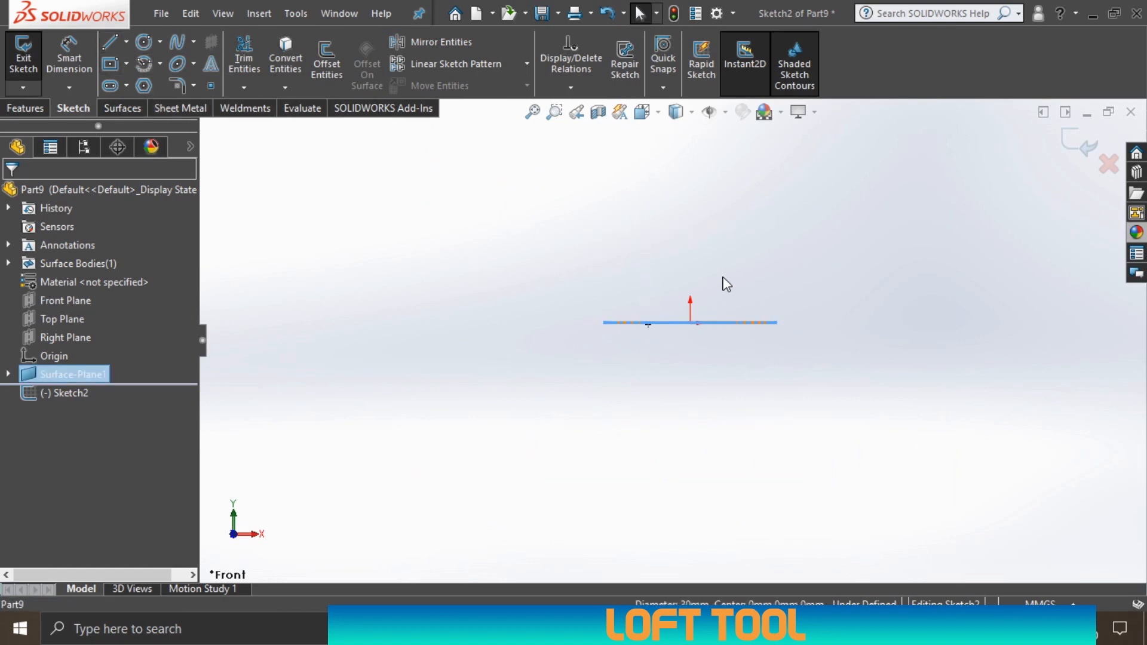
click(294, 64)
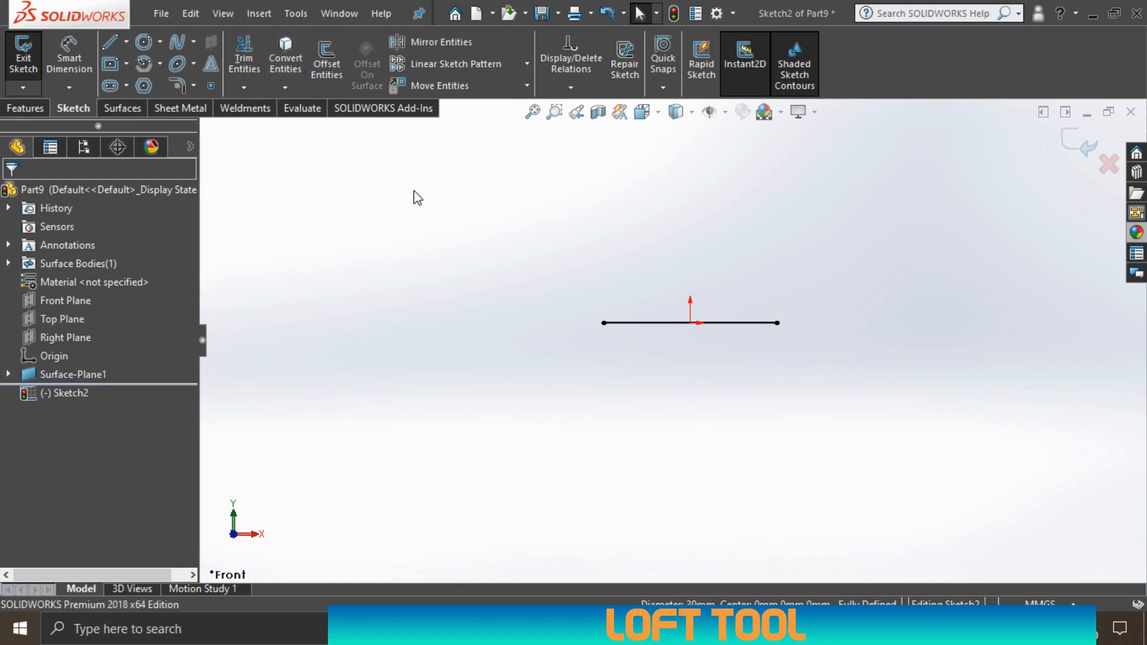
- From the converted line's left end, sketch a horizontal line about 6 mm long, a downward tangent arc about 9 mm in radius and a sloping line
click(116, 41)
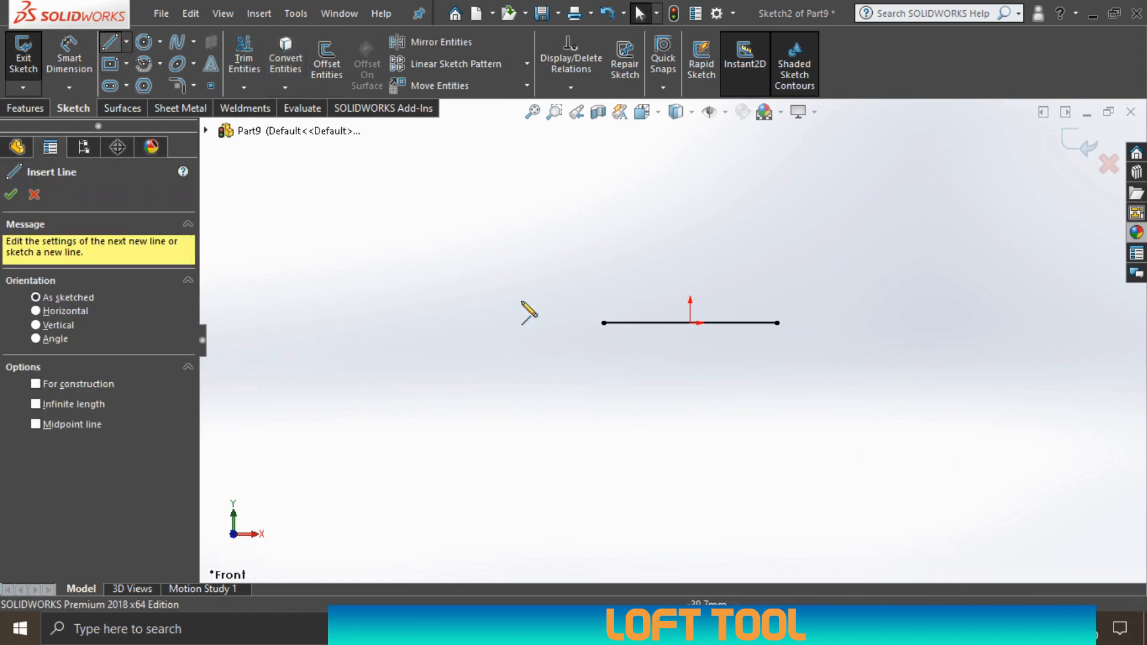
click(603, 323)
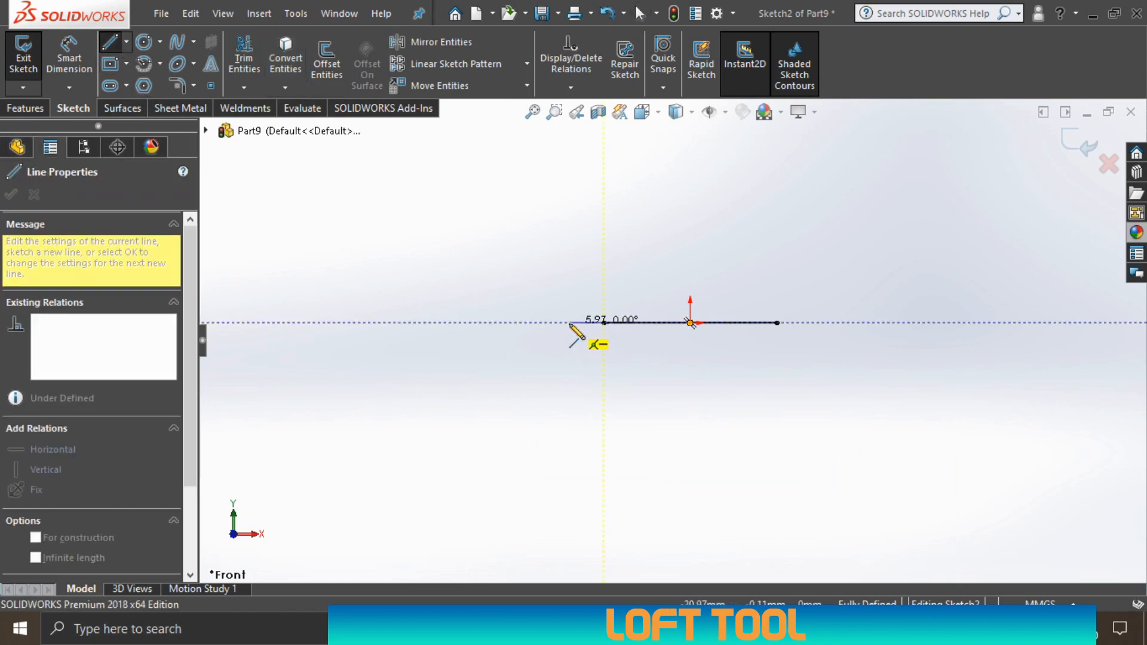
click(570, 323)
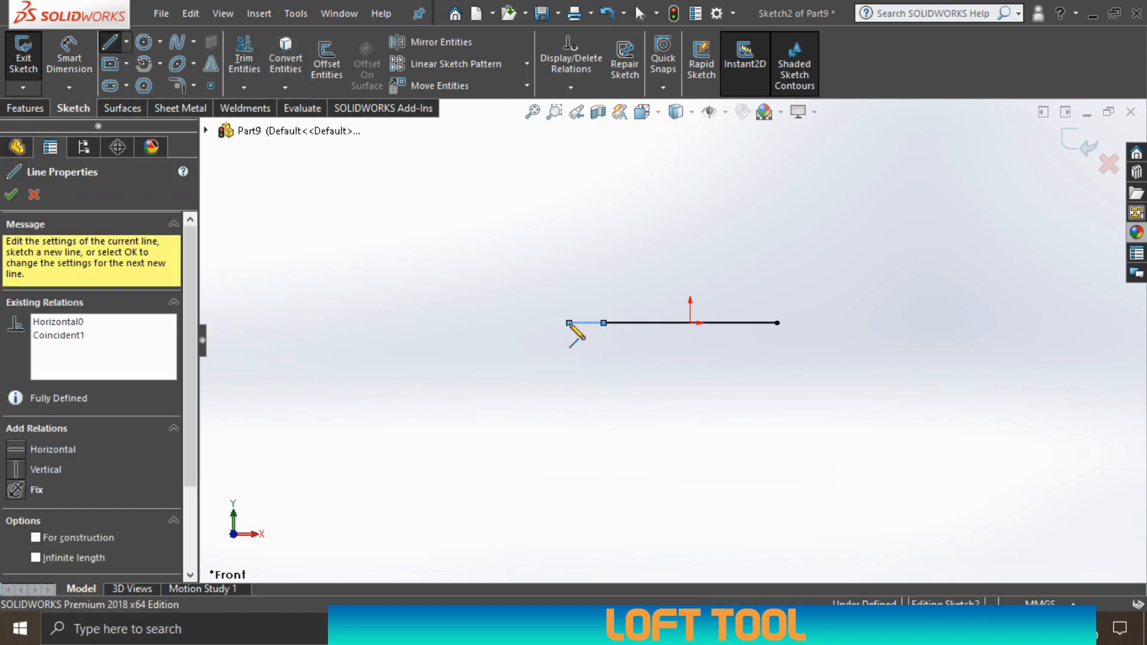
click(526, 350)
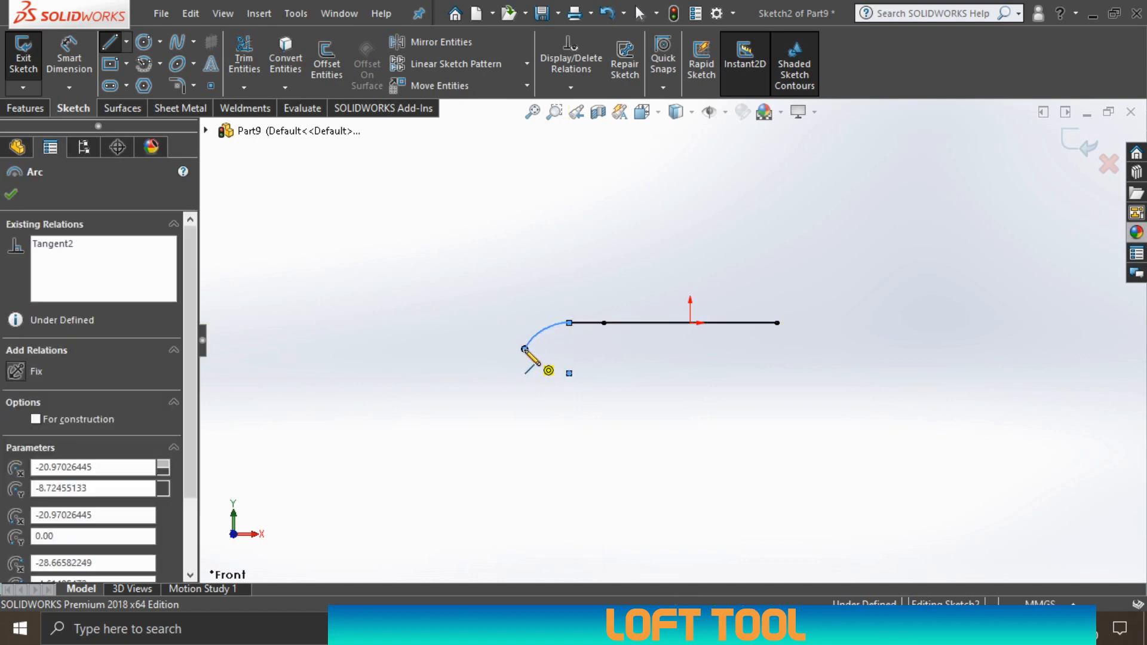
click(469, 456)
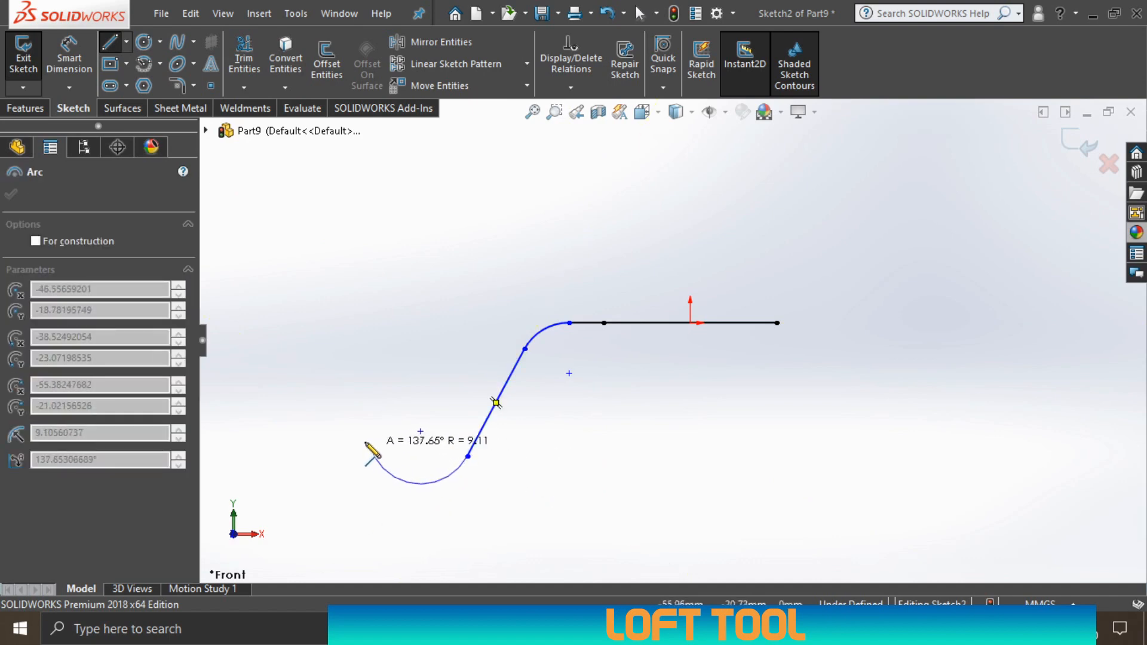
- Continue the profile with a rounded tangent arc at the bottom and a long, shallow tangent arc rising above the origin's level
click(363, 444)
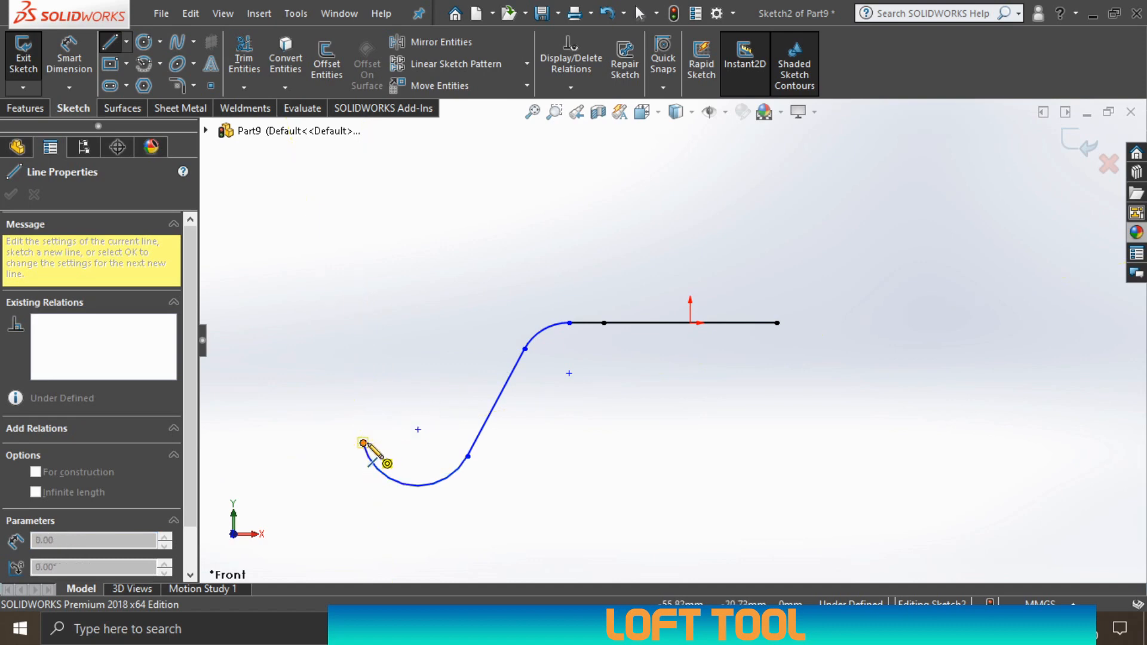
scroll(389, 283, up, 2)
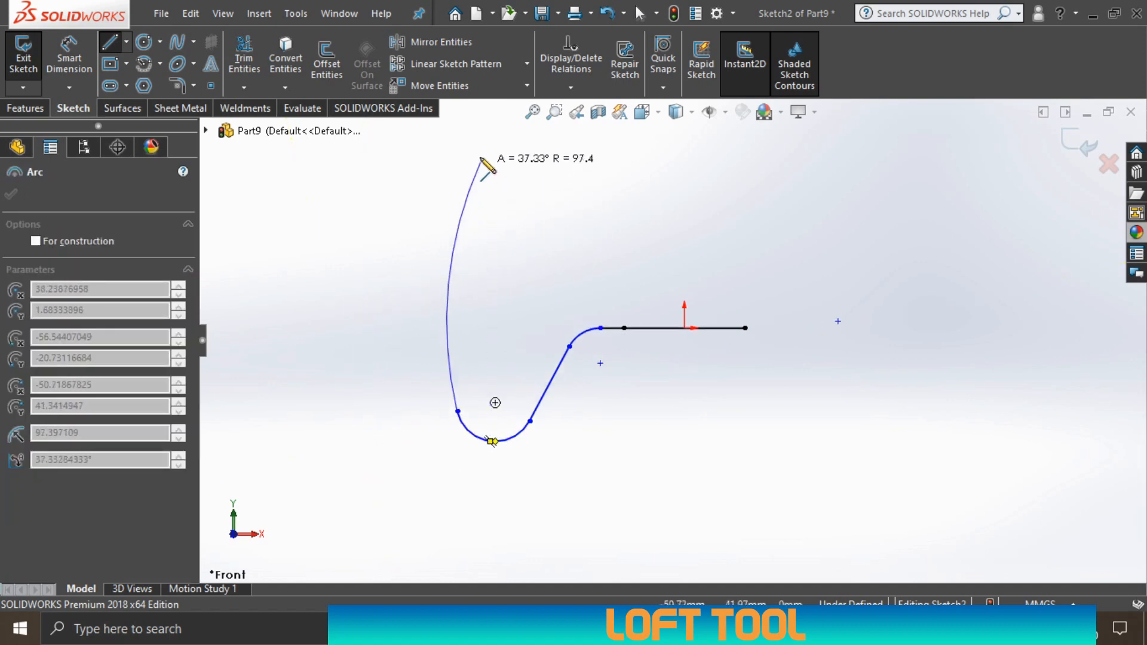
scroll(508, 156, up, 2)
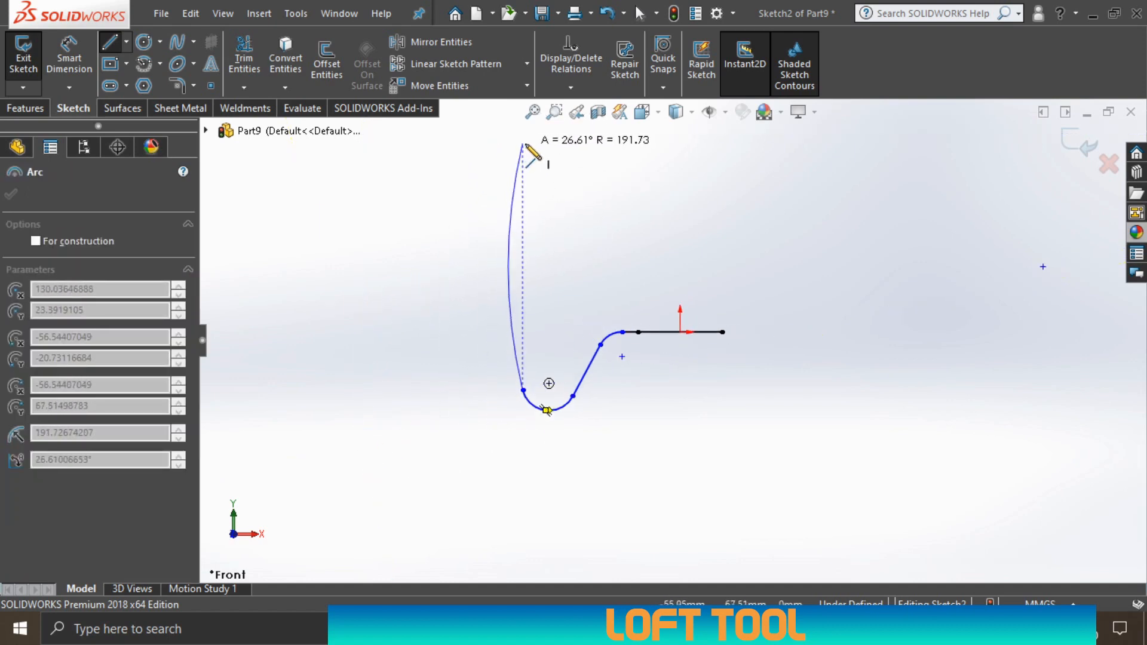
click(535, 173)
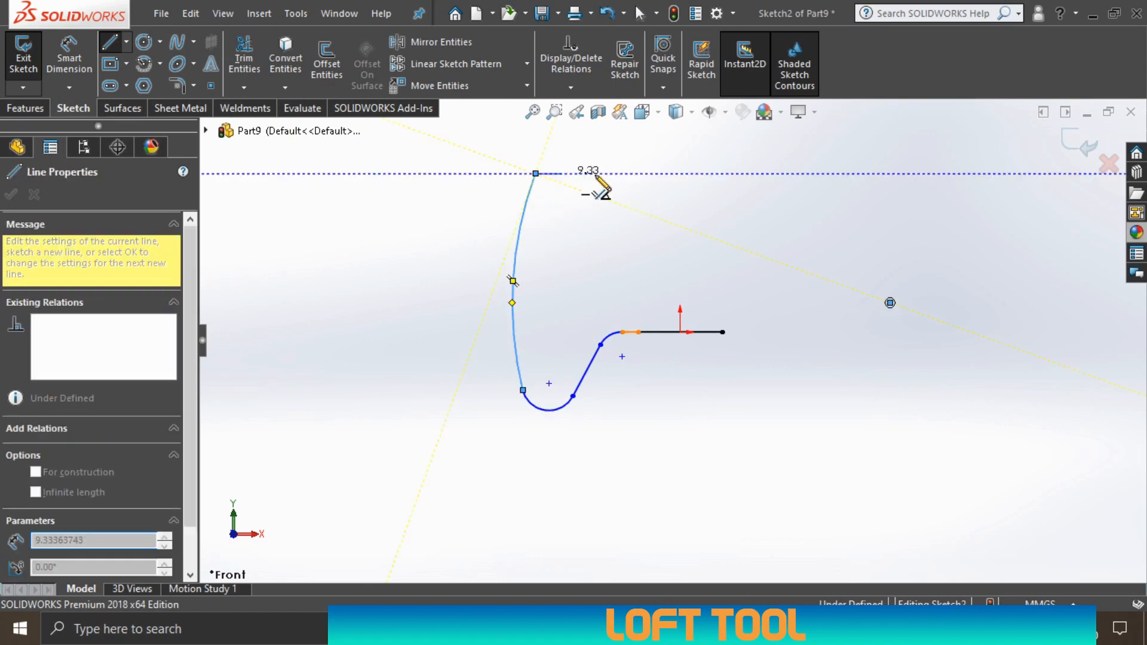
- Sketch a horizontal top line about 52 mm long to above the origin and a vertical line about 57 mm long down to the origin
click(680, 174)
click(680, 332)
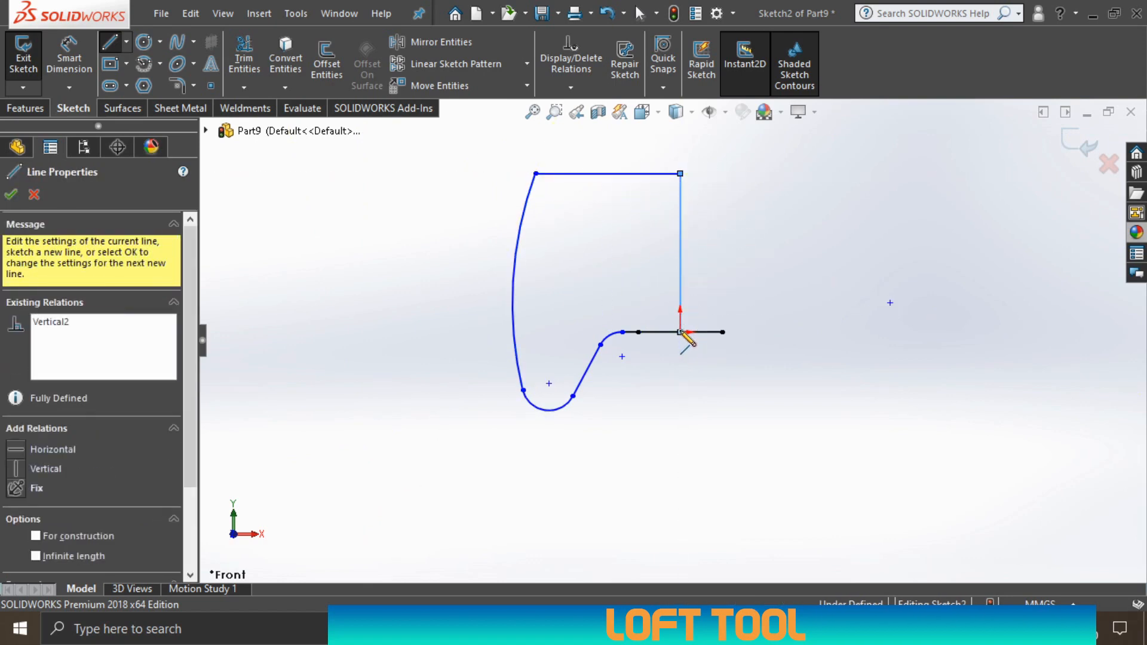
key(Escape)
right_click(776, 280)
click(794, 288)
scroll(794, 287, down, 3)
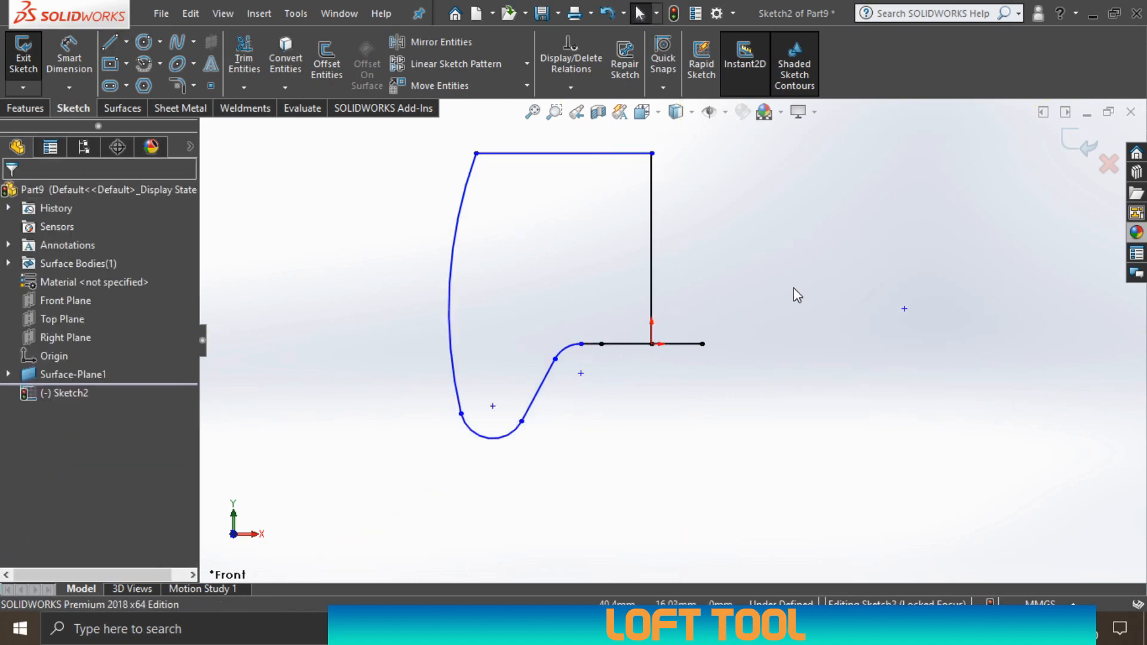
- Change the vertical line through the origin and the converted edge line to construction geometry
click(616, 275)
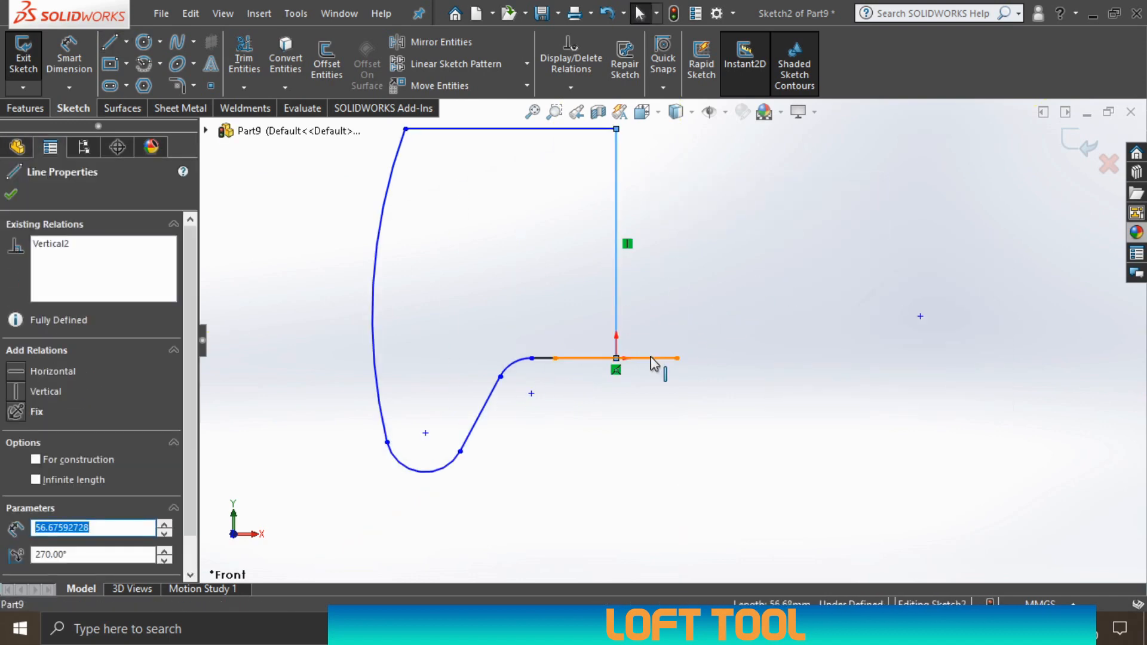
click(634, 303)
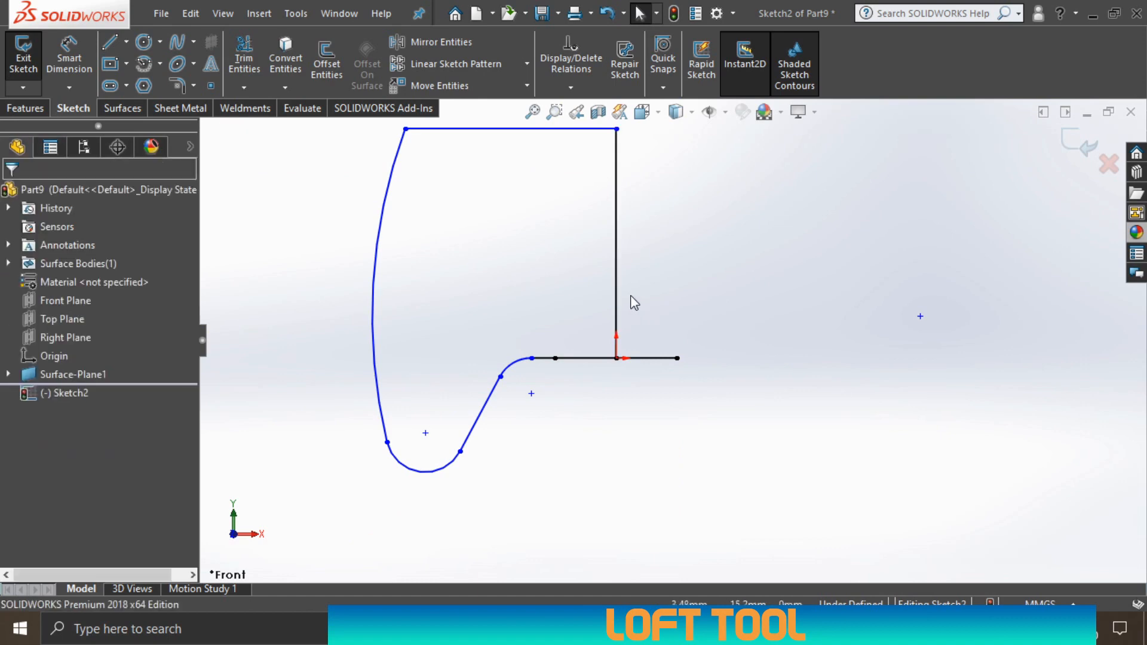
click(620, 279)
click(691, 227)
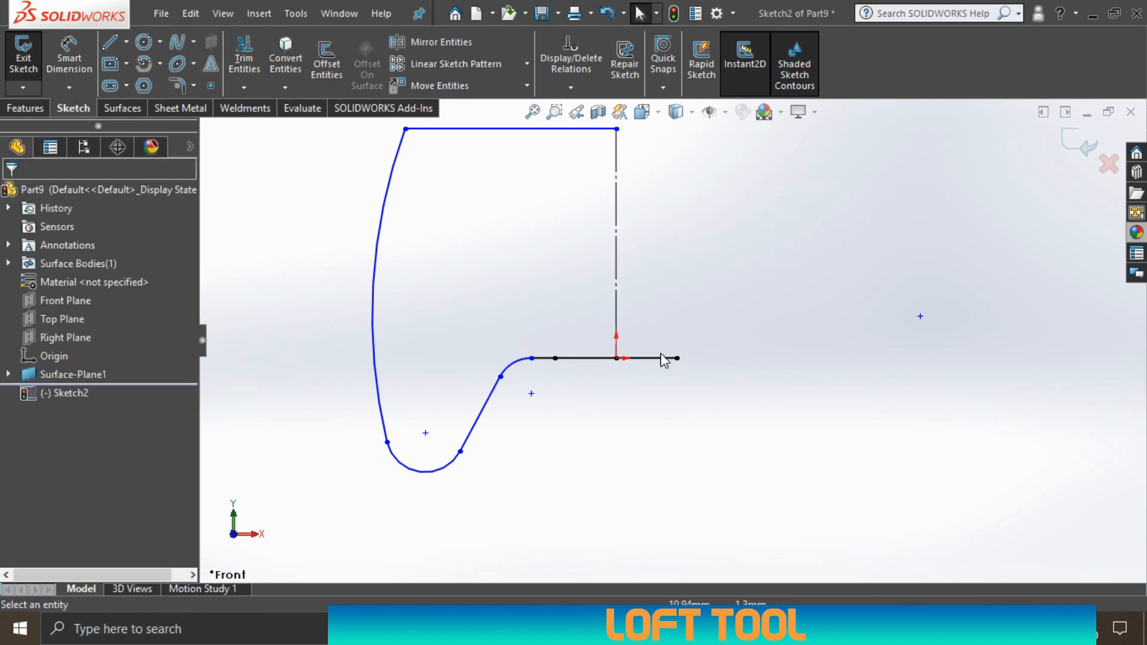
click(655, 357)
click(727, 306)
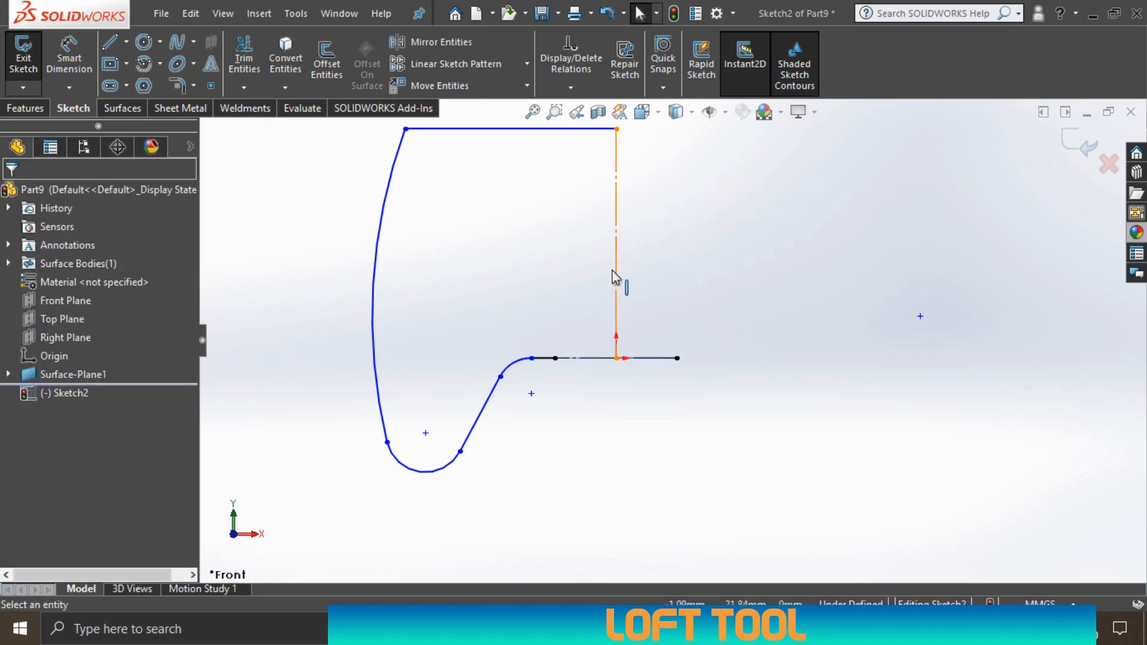
- Dimension the profile's upper left corner as a diameter of 130 mm across the vertical centreline
scroll(606, 273, up, 2)
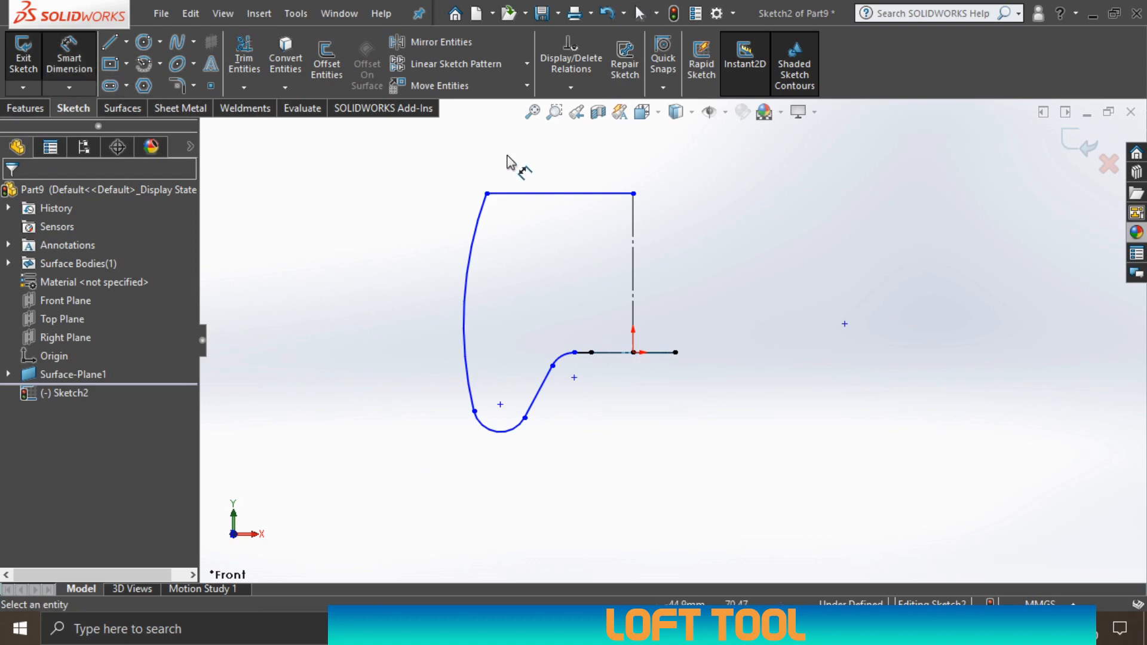
click(488, 194)
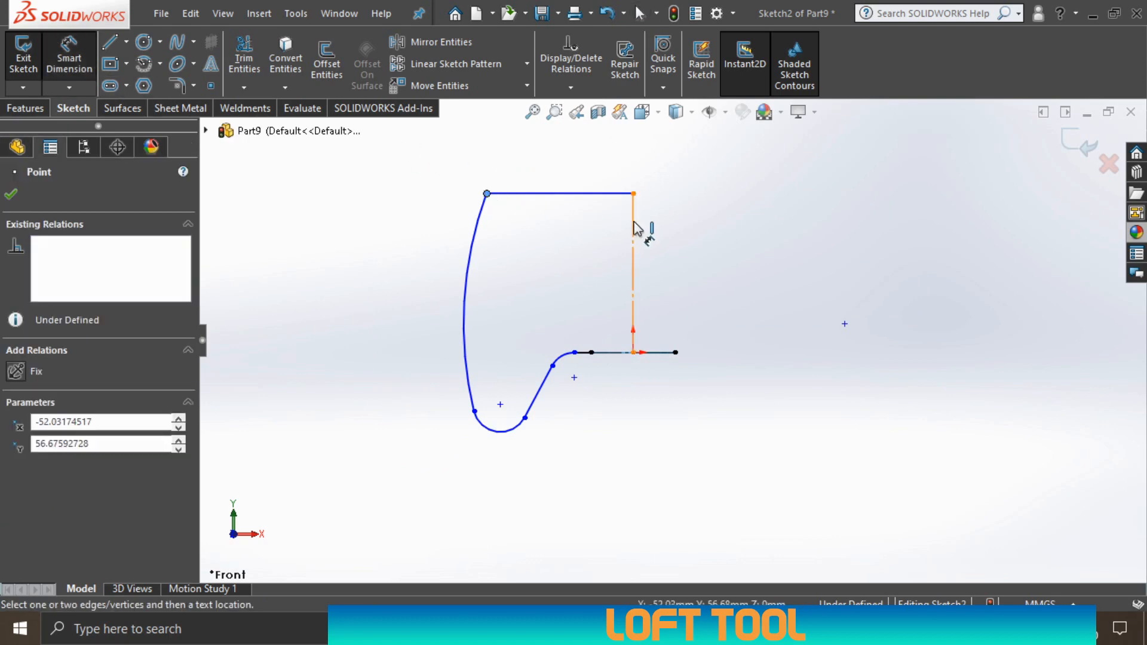
click(634, 216)
click(685, 166)
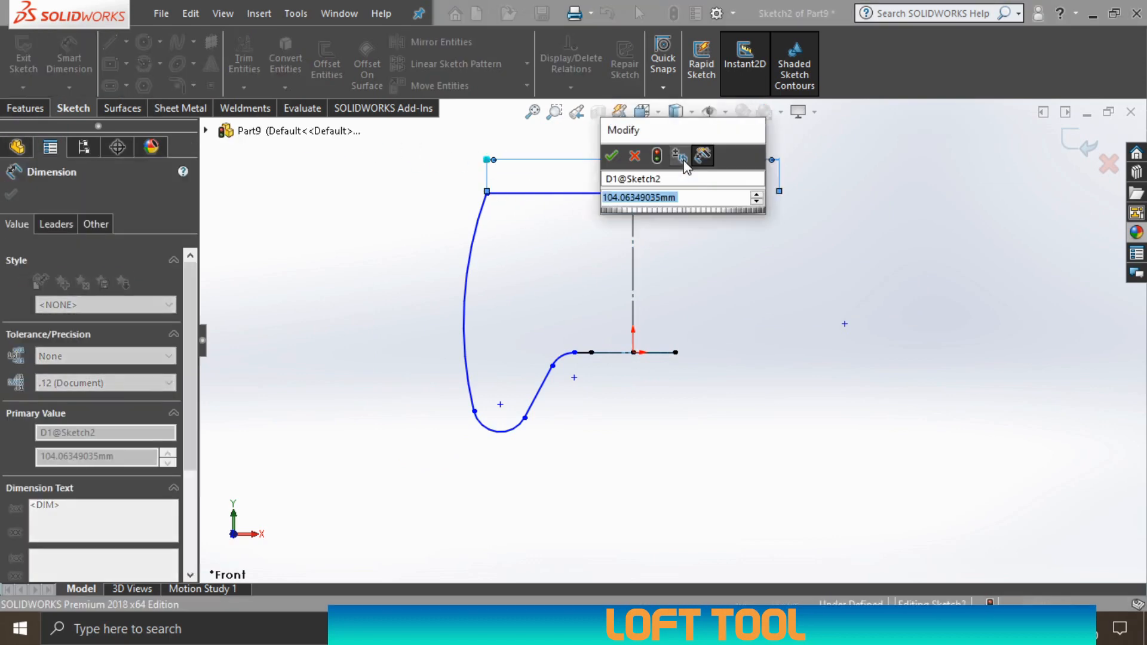
key(Return)
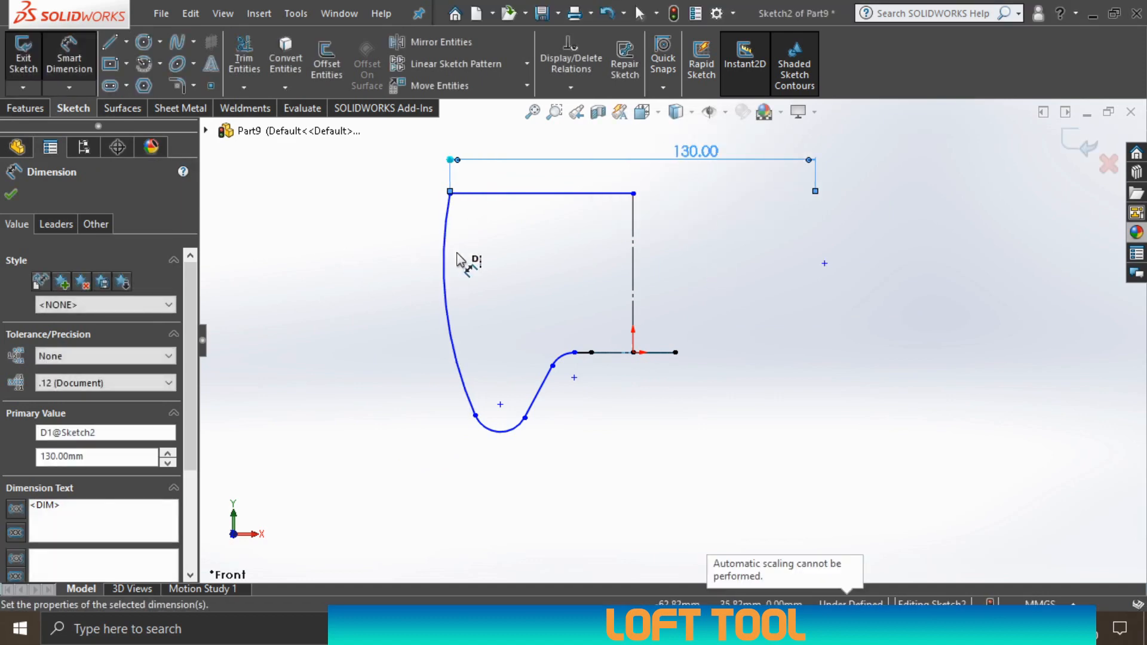
- Dimension the long, shallow outer arc of the profile with a radius of 125 mm
click(653, 291)
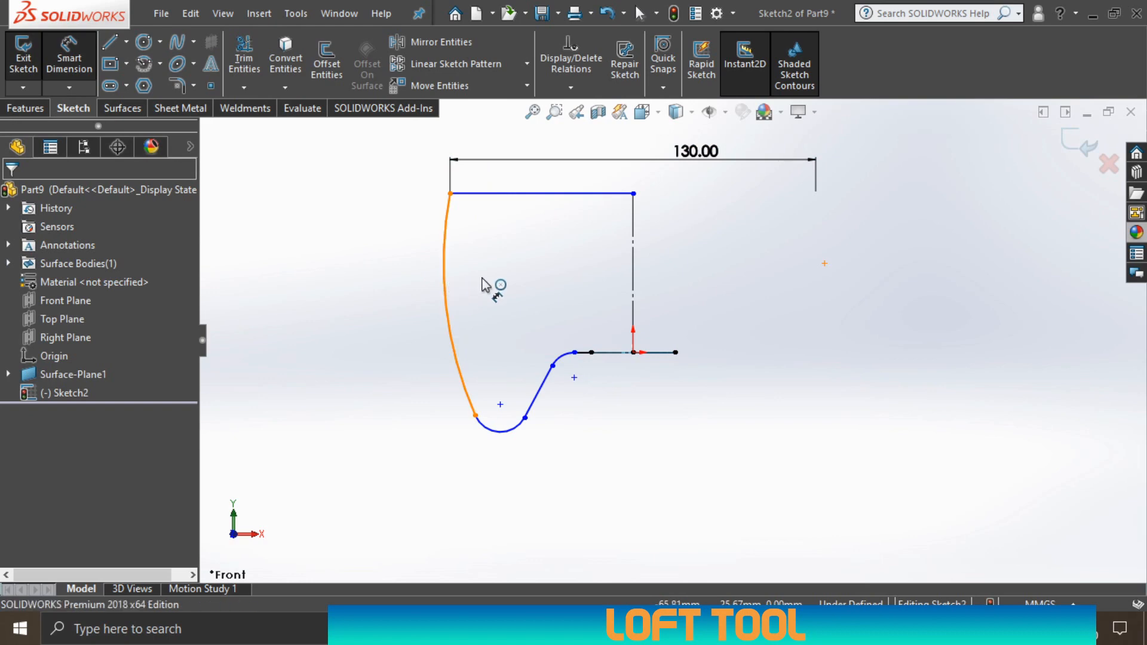
click(449, 288)
click(521, 286)
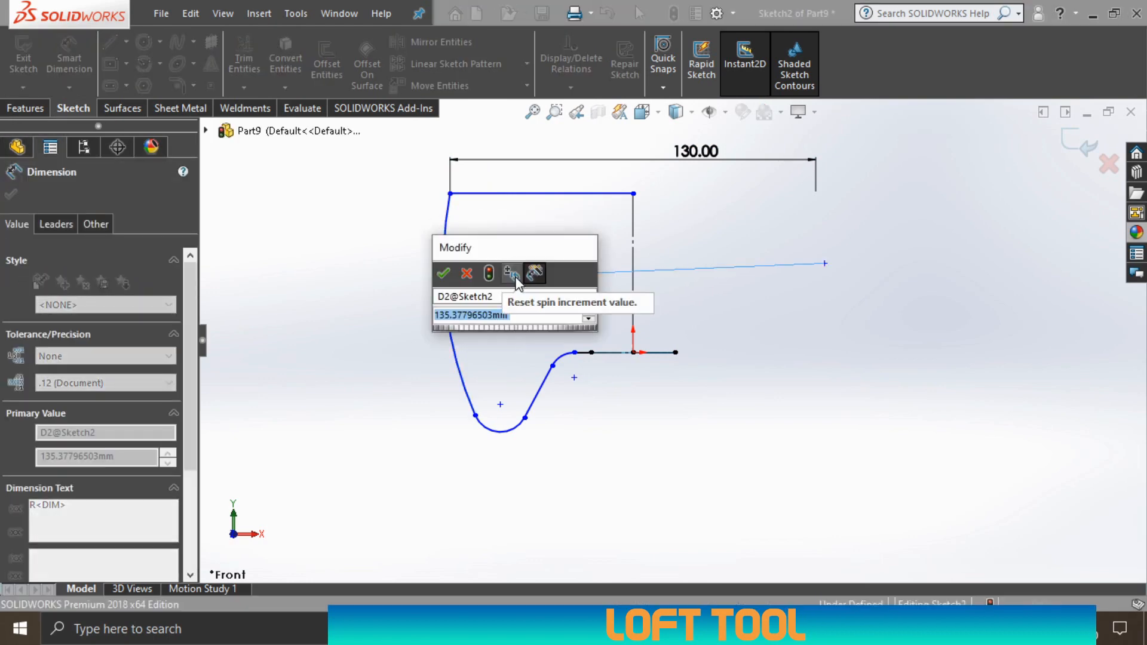
text(125)
key(Return)
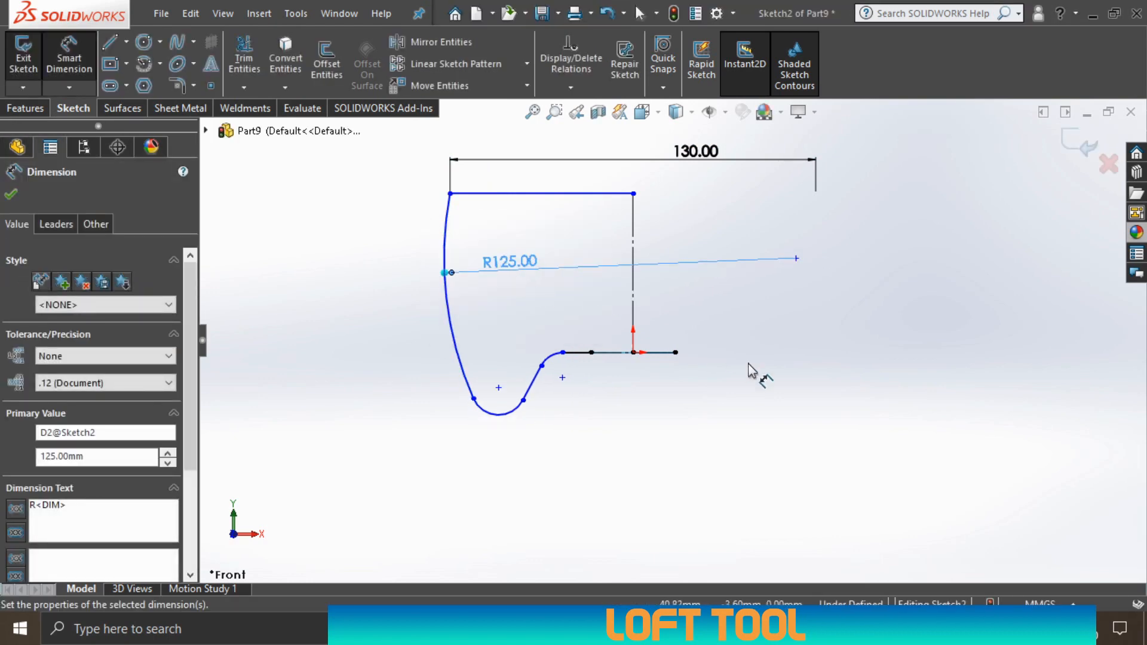
- Dimension the short horizontal line beside the disc's edge to a length of 5 mm
click(615, 378)
click(582, 353)
click(584, 333)
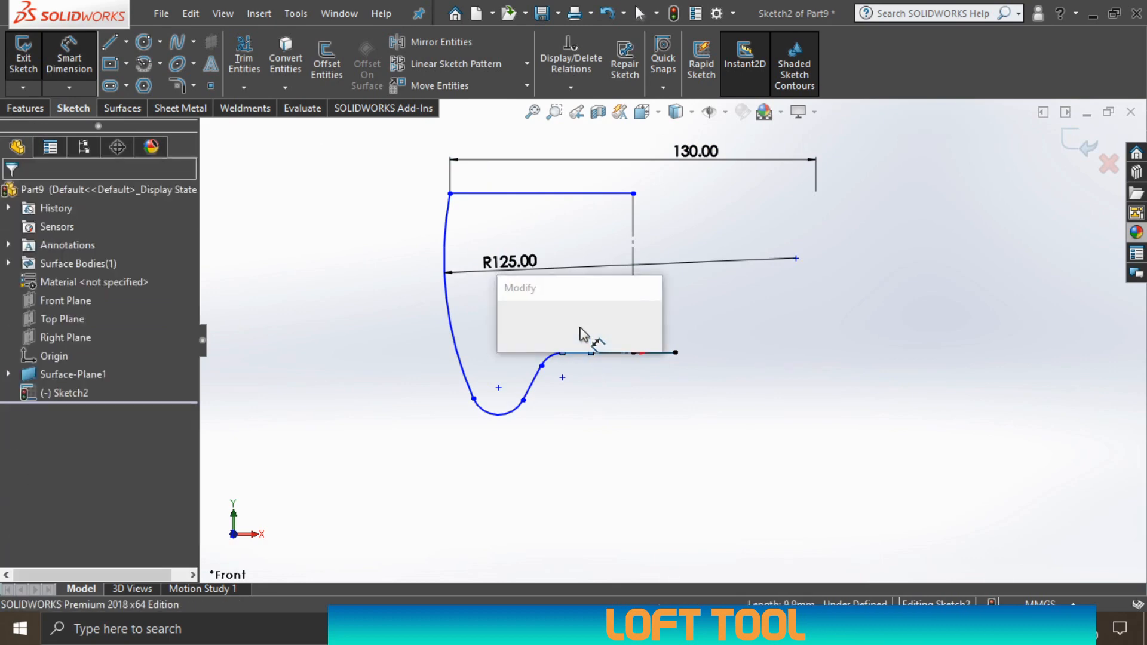
text(5)
key(Return)
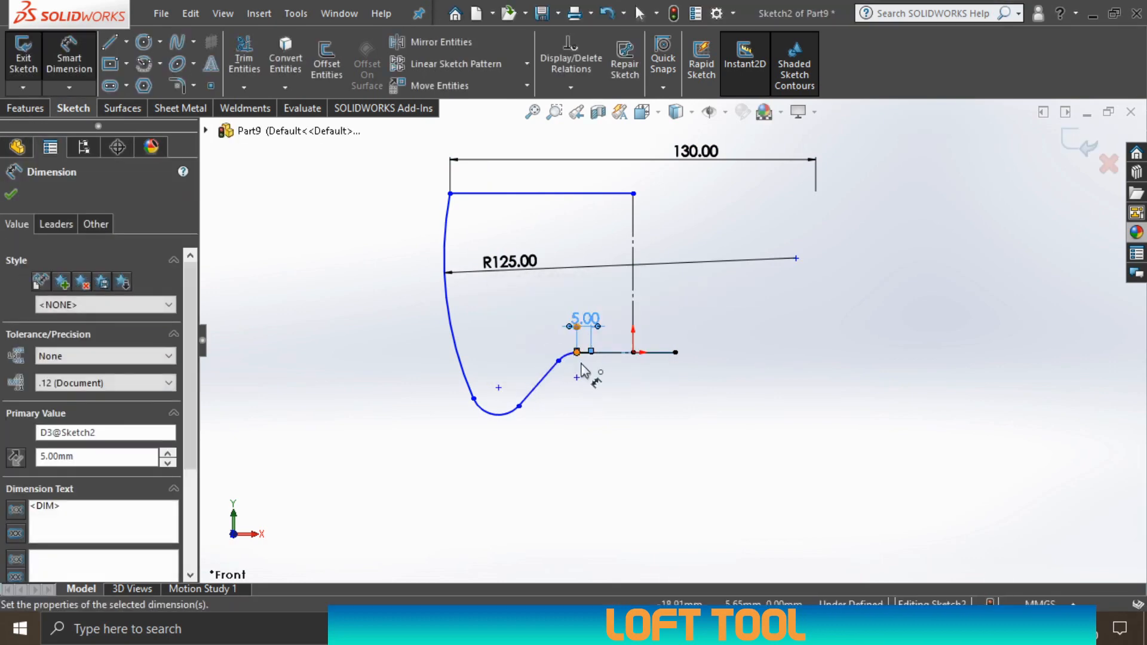
click(602, 393)
scroll(566, 341, down, 2)
click(565, 341)
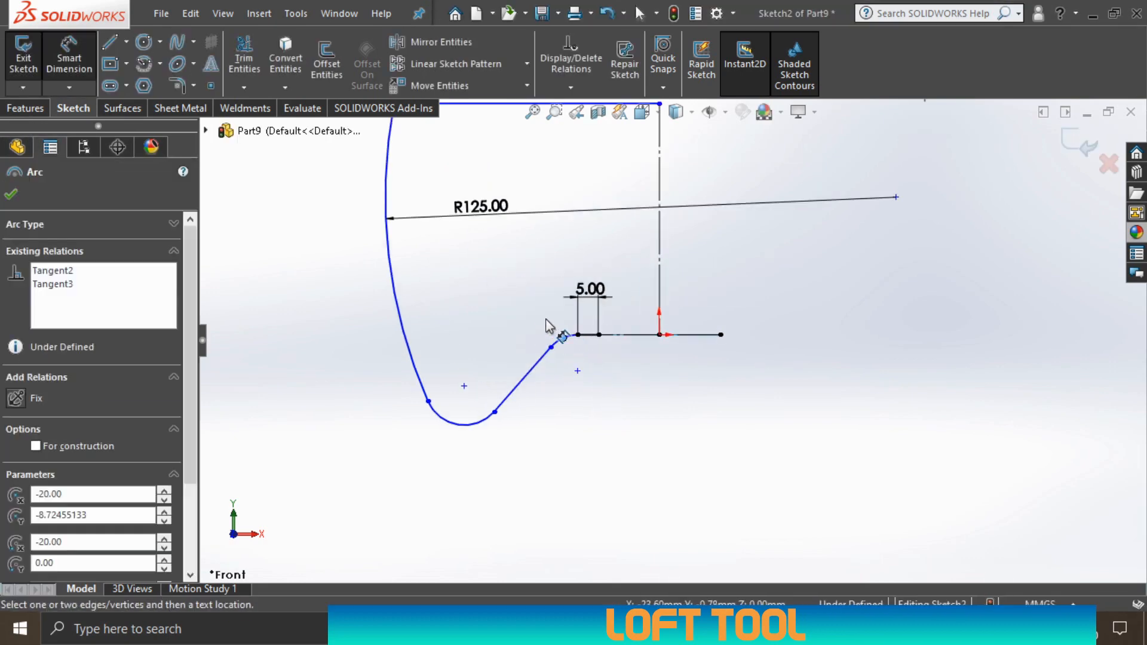
click(536, 330)
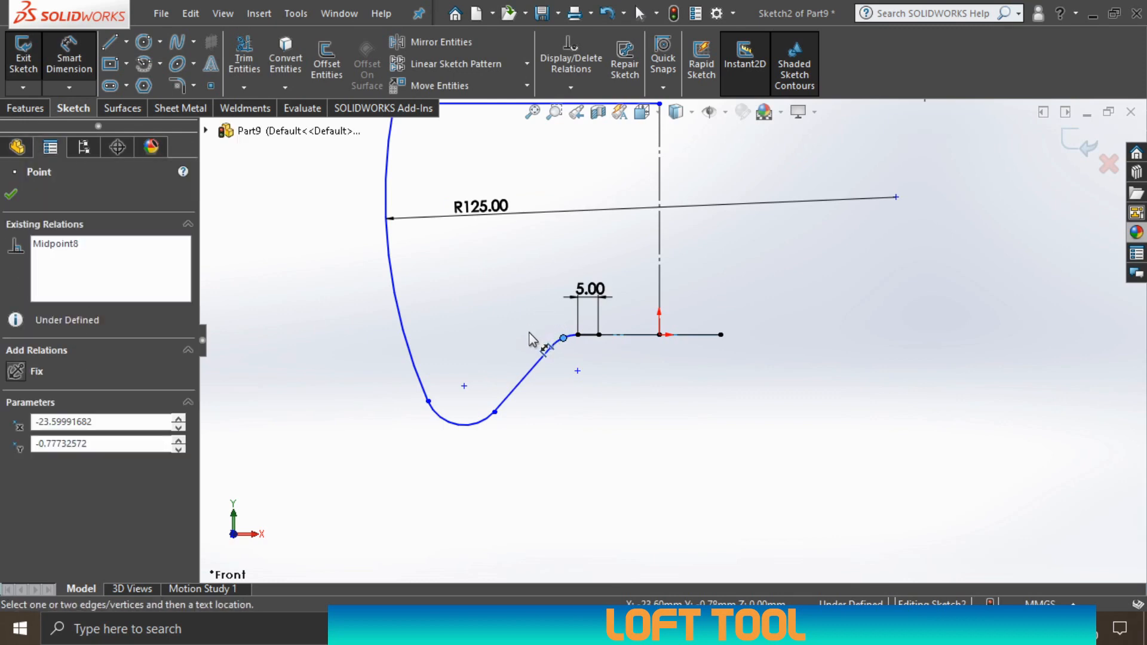
right_click(557, 347)
click(614, 429)
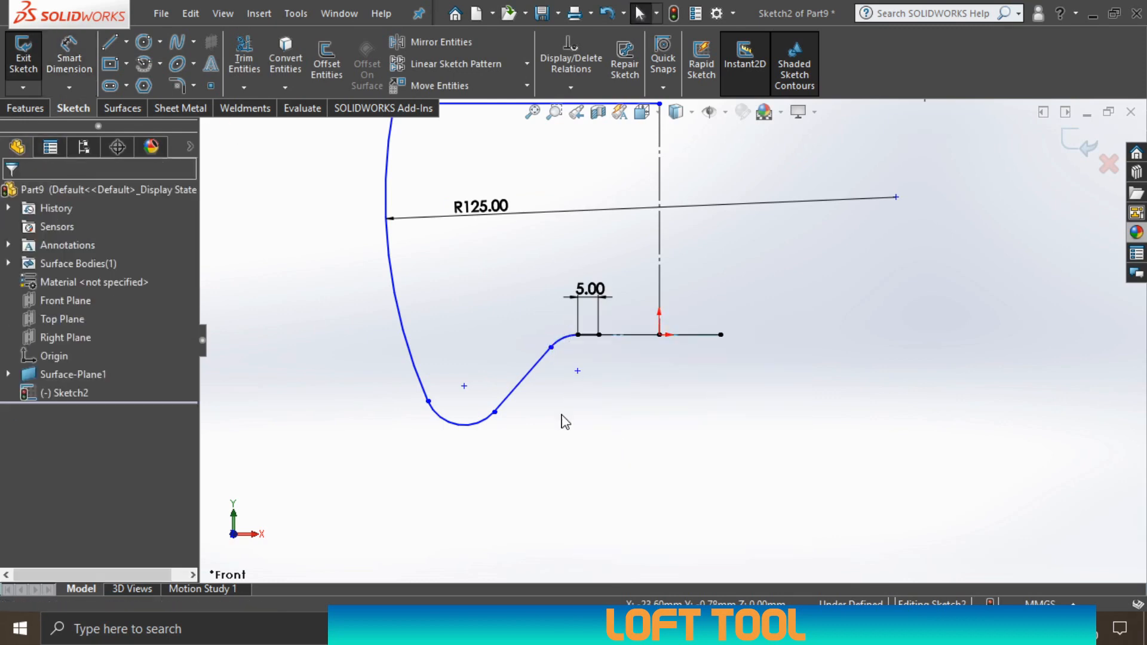
- Dimension the small arc joining the short horizontal line and the slanted line with a radius of 8 mm
click(69, 60)
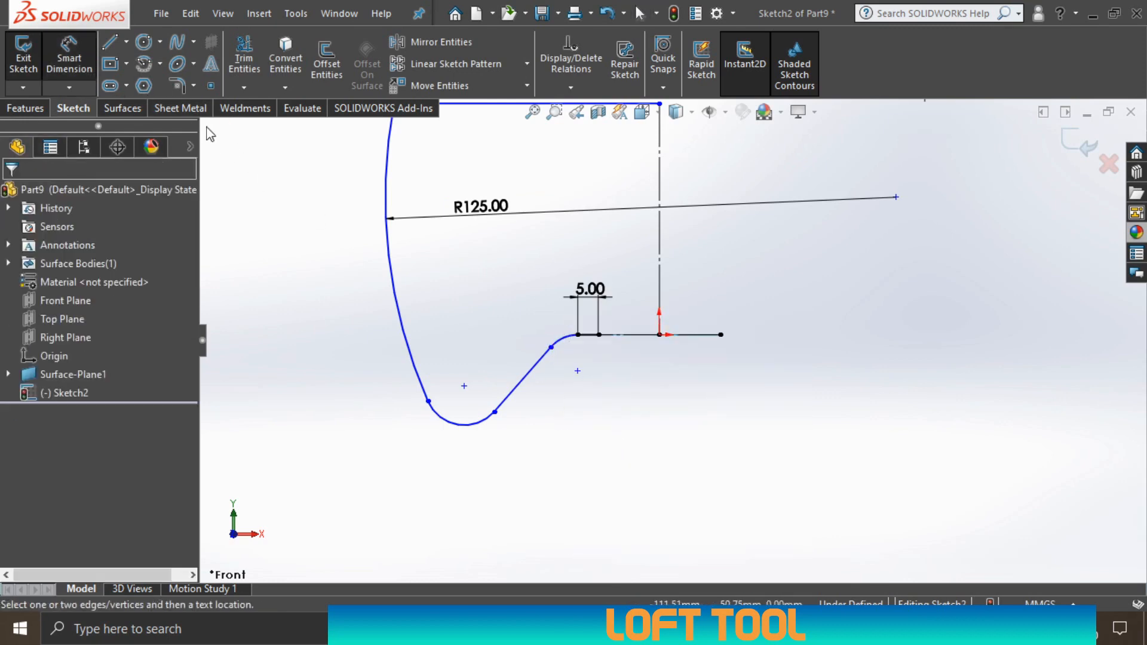
click(556, 347)
click(533, 302)
text(8)
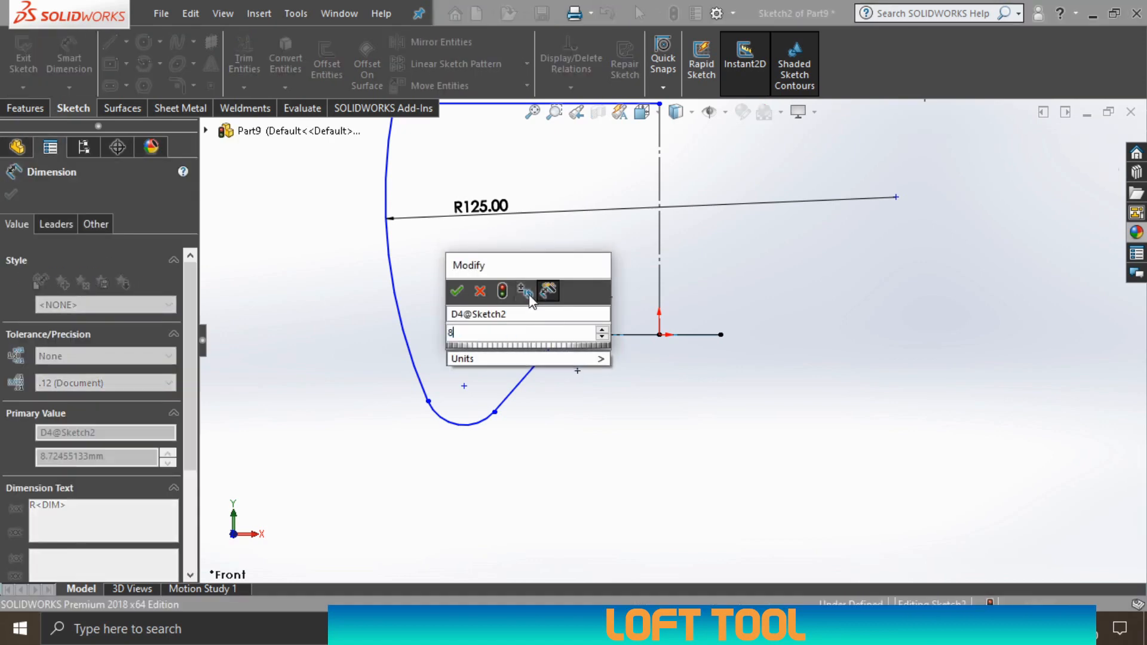
key(Return)
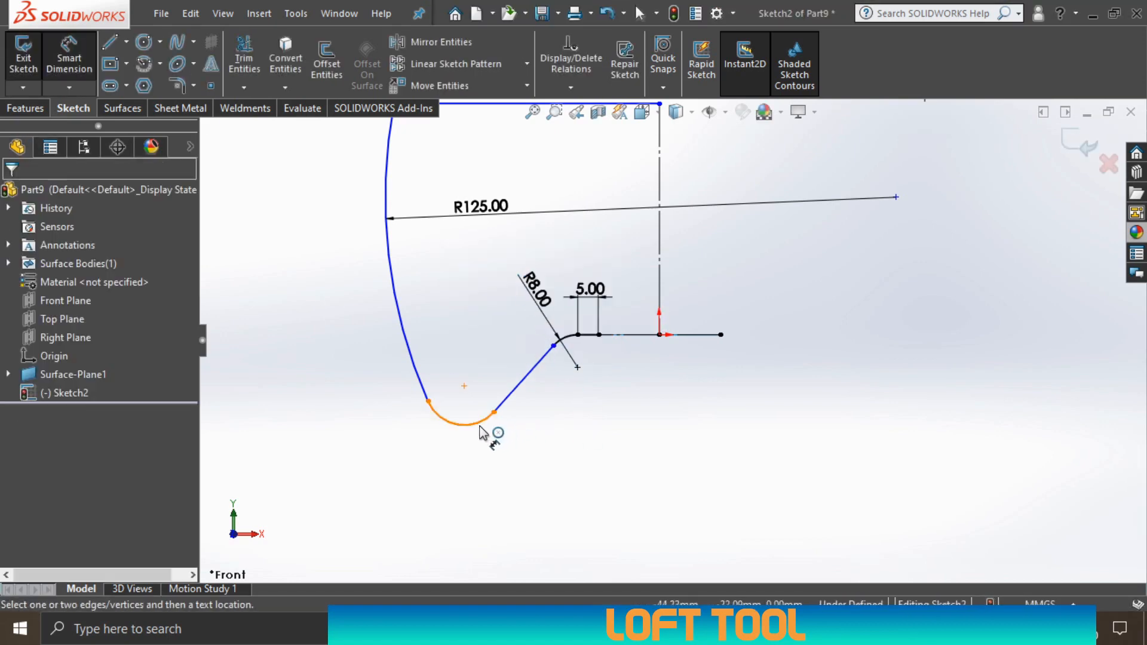
- Dimension the rounded arc at the bottom of the profile with a radius of 12 mm
click(483, 433)
click(435, 469)
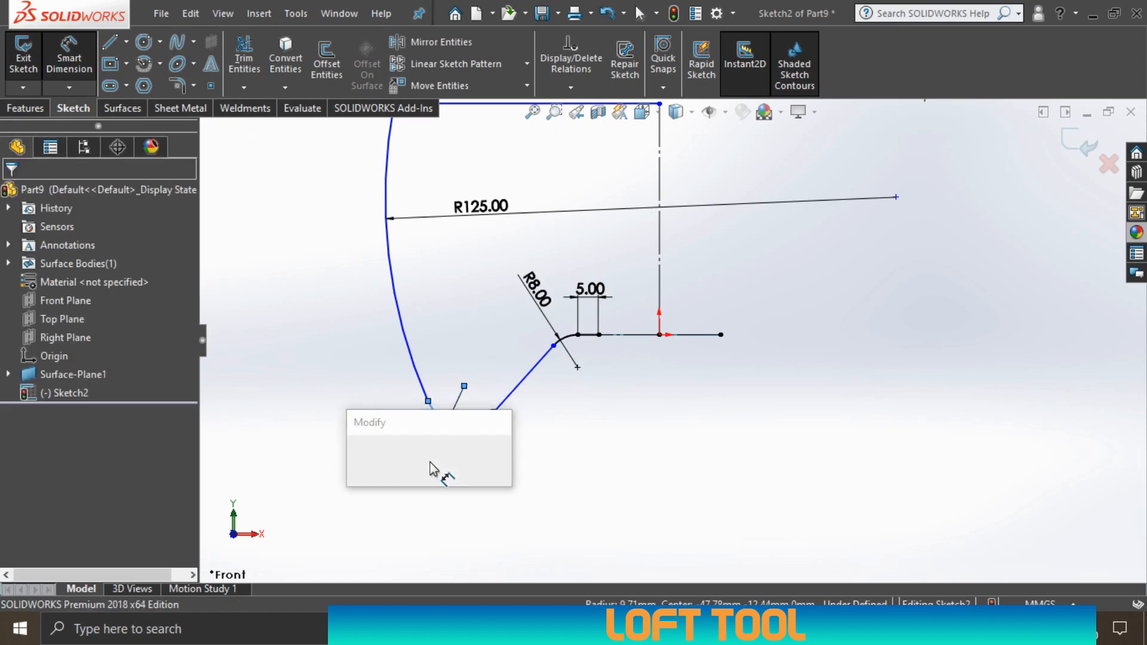
text(12)
key(Return)
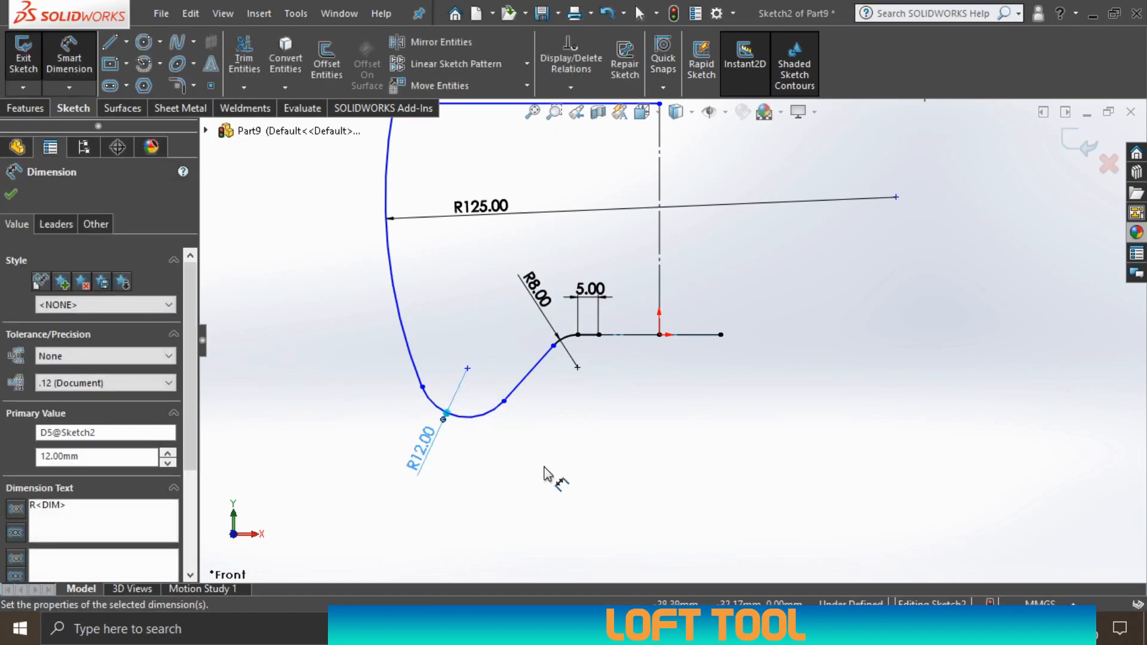
- Dimension the profile's overall height from the top line to the outer edge of the bottom arc as 85 mm
scroll(544, 391, up, 2)
click(523, 177)
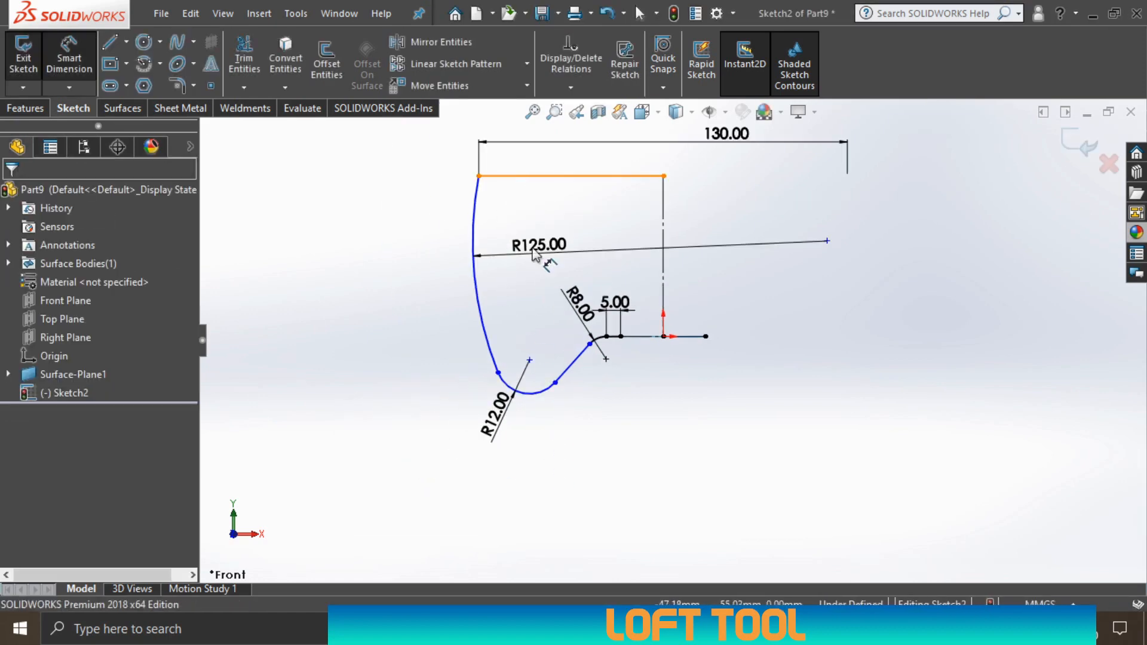
shift+click(533, 394)
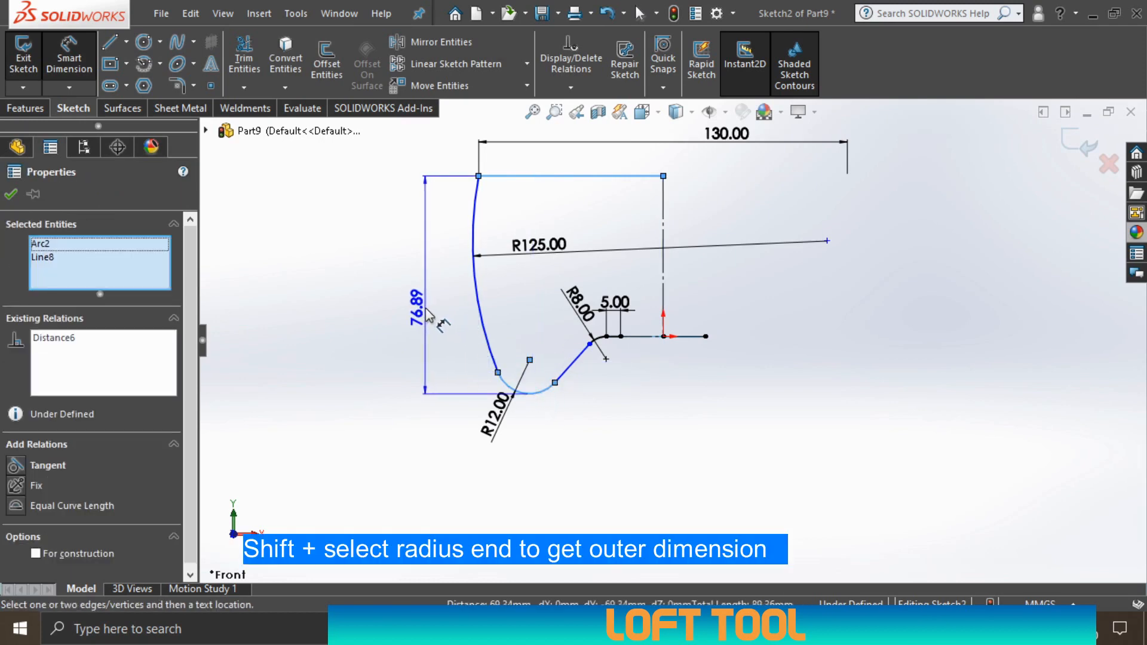
click(428, 315)
text(85)
key(Return)
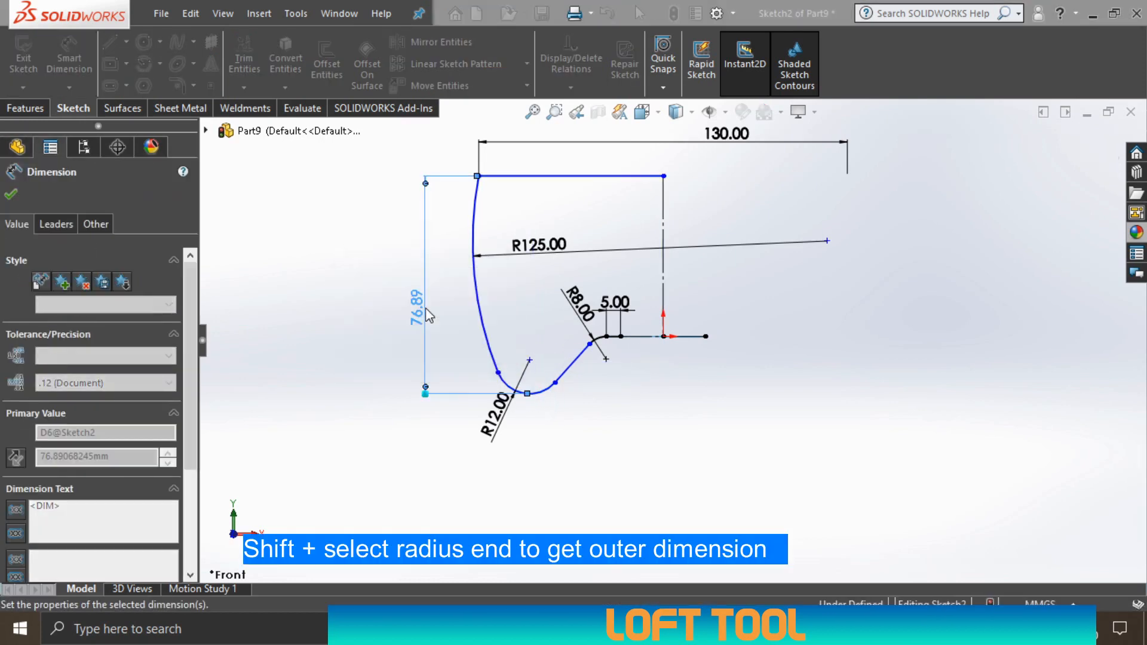
click(630, 406)
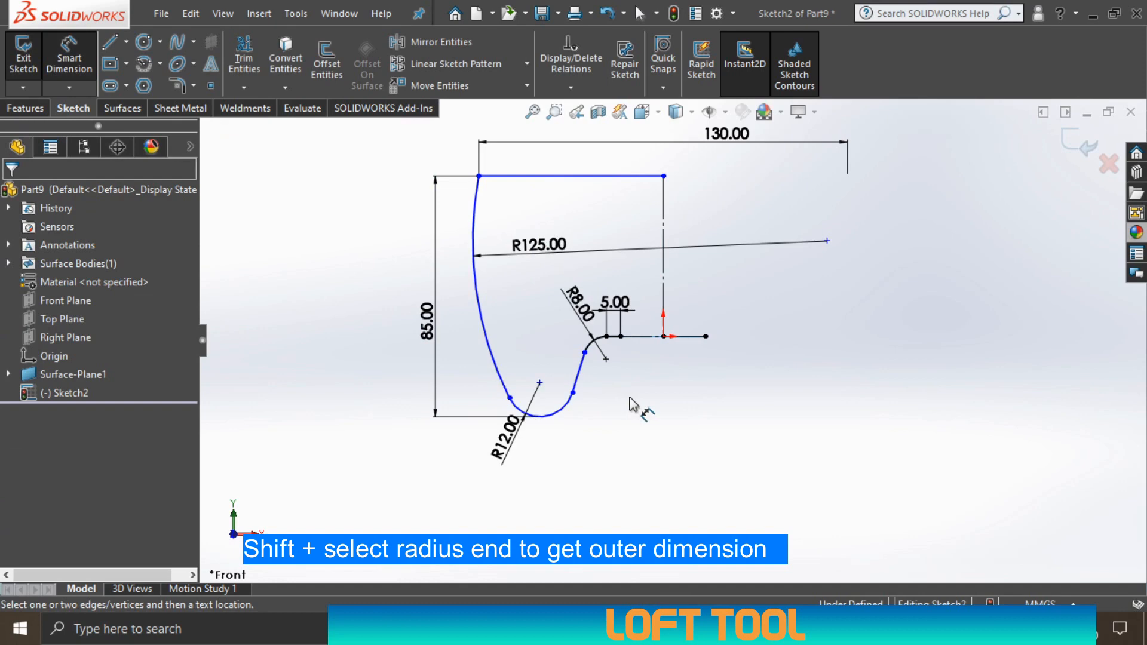
click(578, 377)
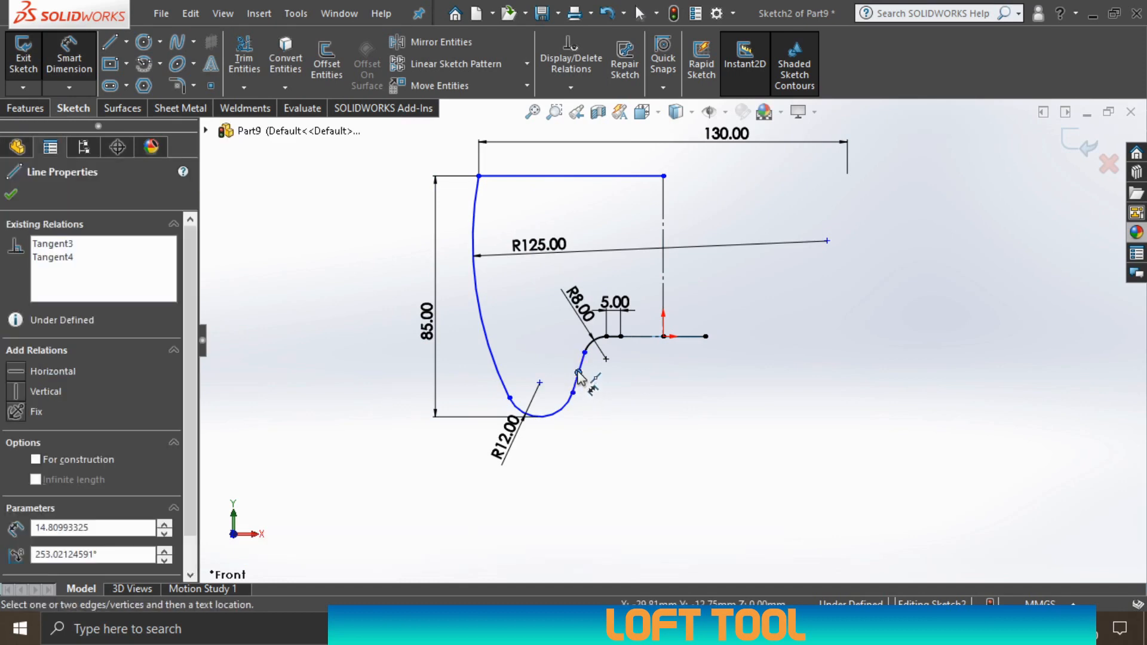
right_click(619, 389)
click(658, 441)
- Dimension the angle between the slanted line and the horizontal construction line as 45 degrees
click(67, 57)
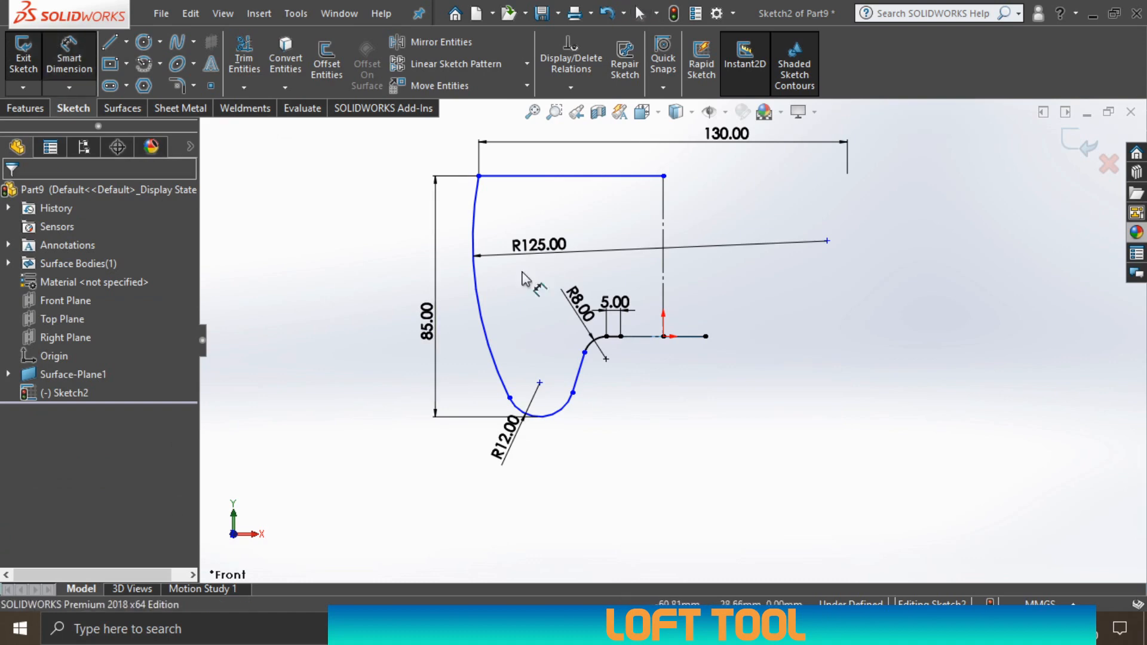
click(573, 389)
click(639, 337)
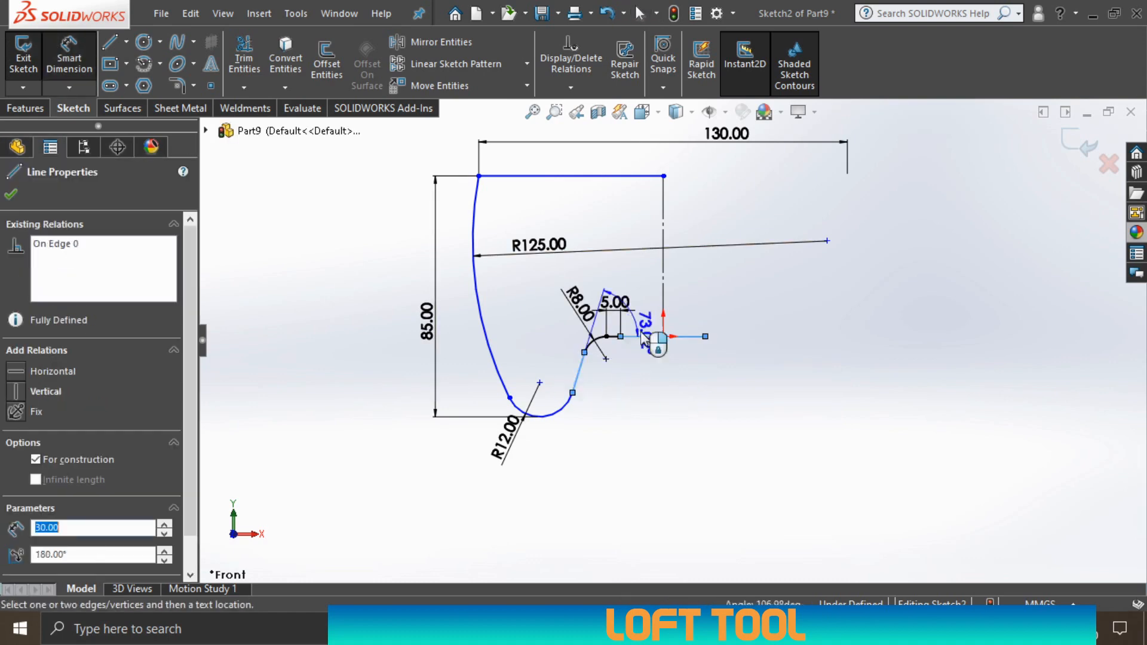
click(687, 321)
text(45)
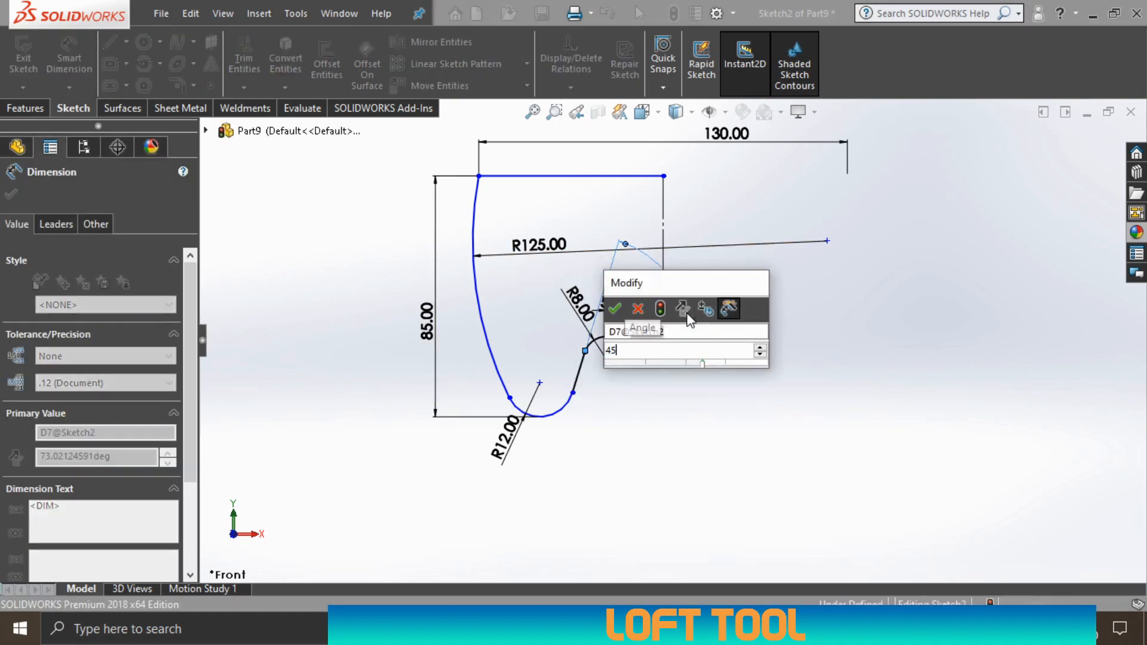
key(Return)
click(743, 392)
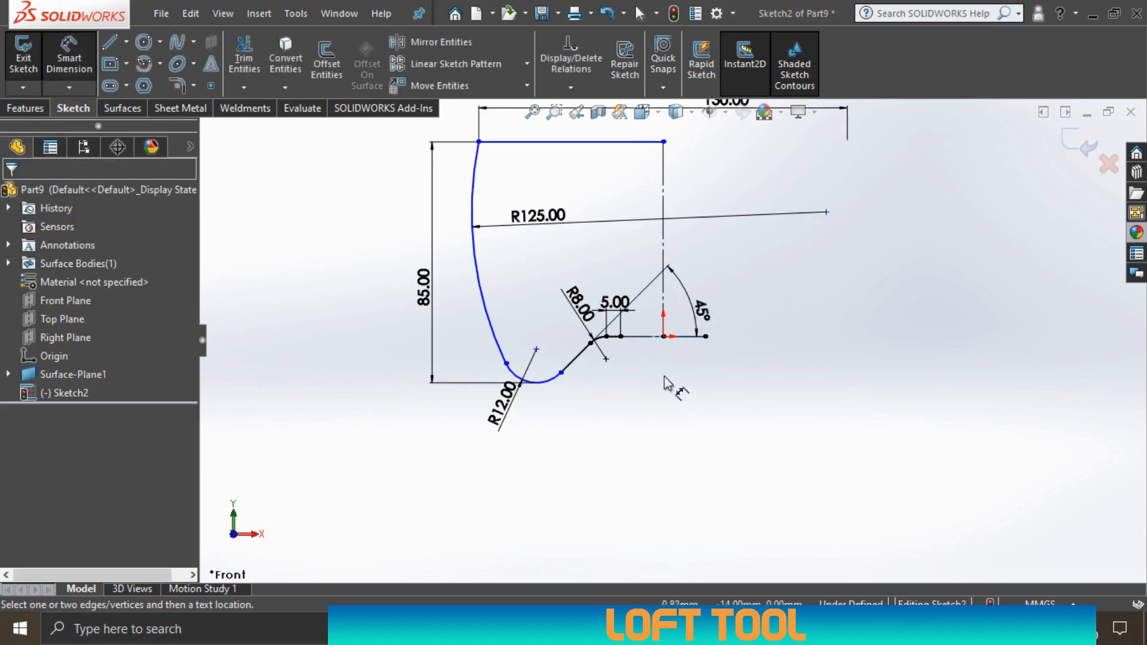
- Dimension the vertical distance from the short horizontal line to the lowest edge of the bottom arc as 18 mm
click(619, 342)
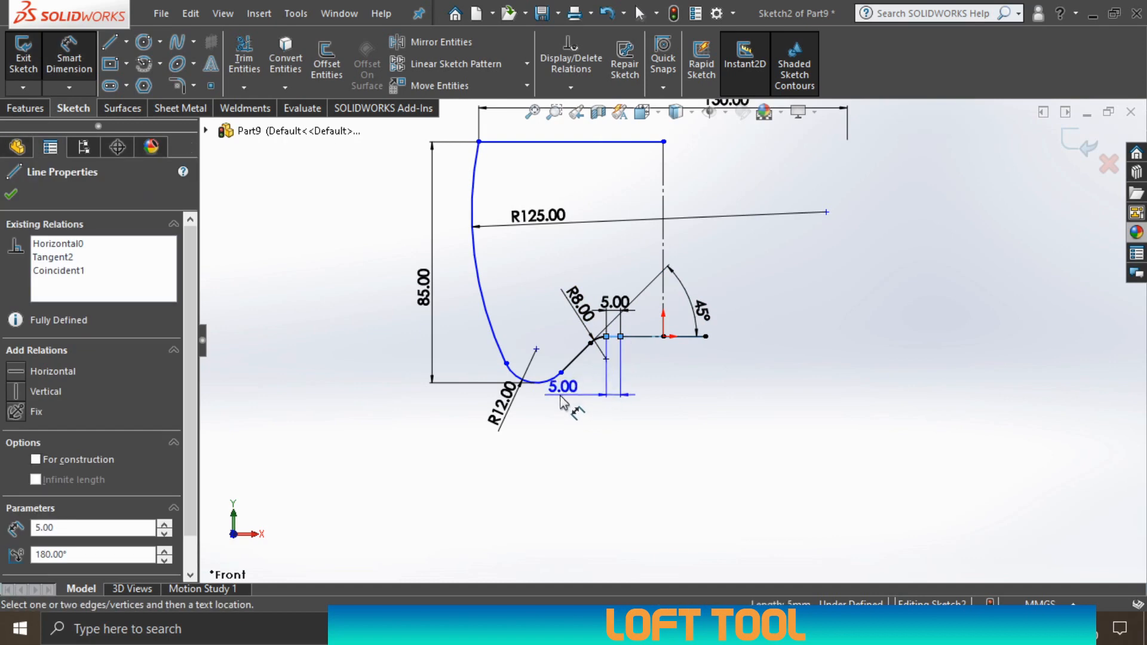
click(540, 387)
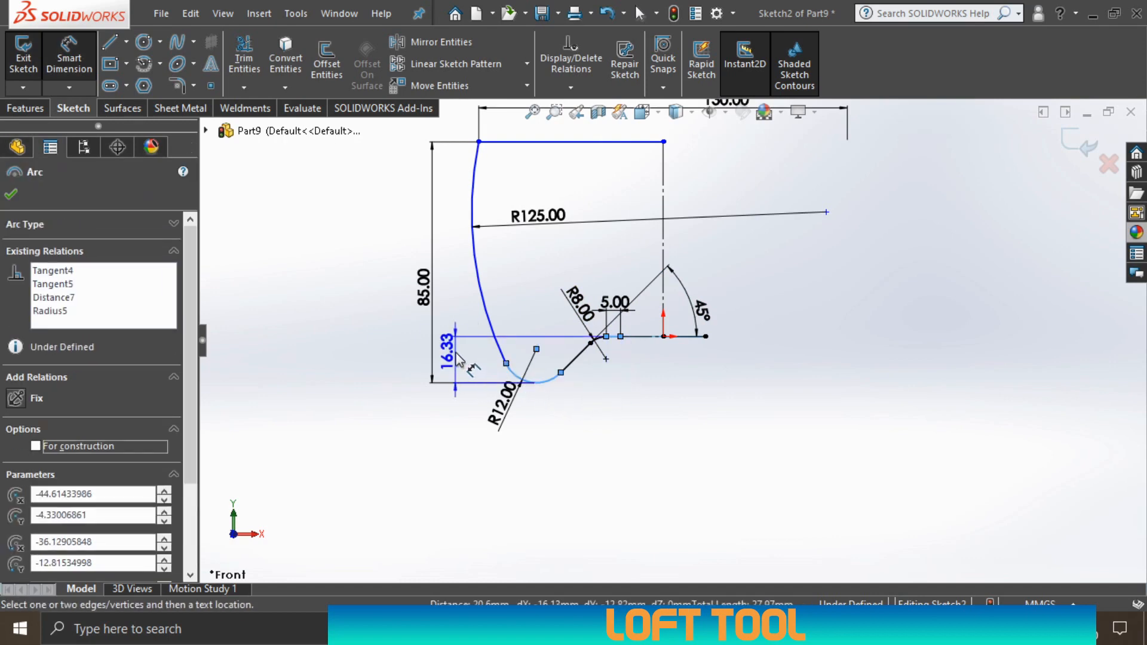
click(456, 365)
text(18)
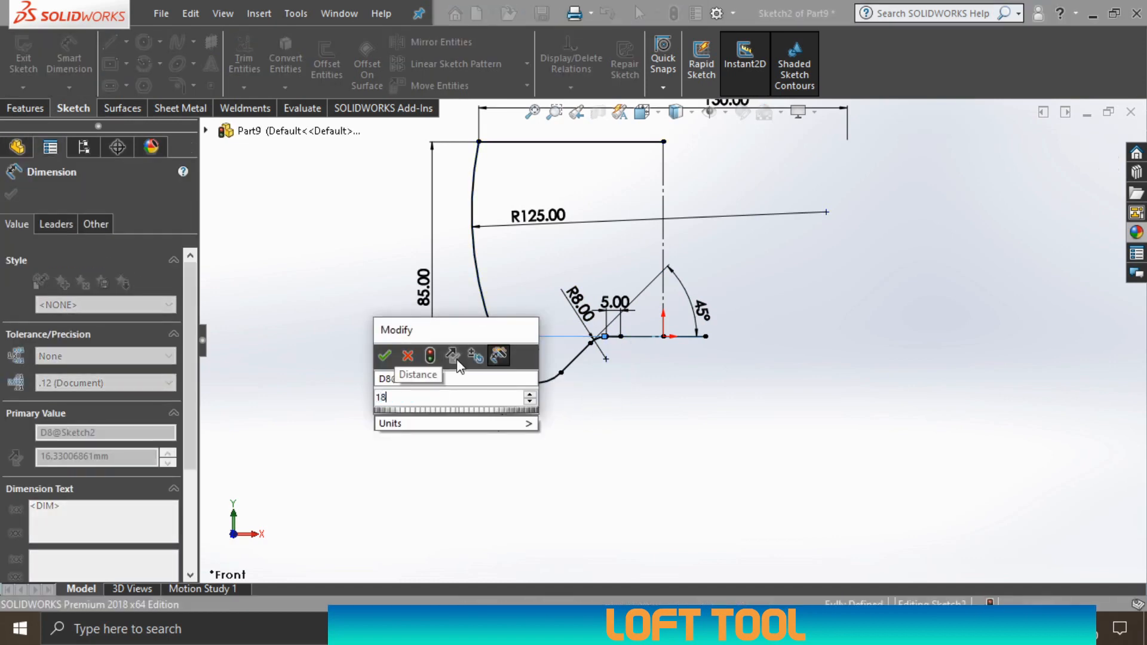
click(384, 356)
click(807, 405)
scroll(717, 296, up, 1)
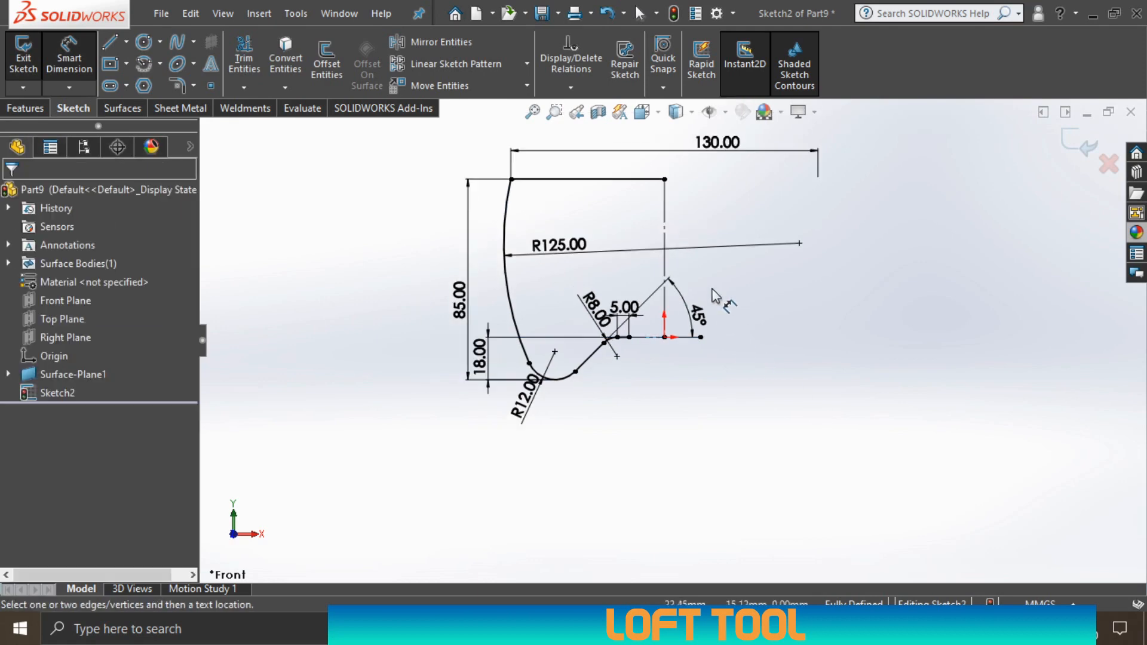
- Change the profile's horizontal top line to construction geometry and exit the sketch
right_click(645, 227)
click(661, 253)
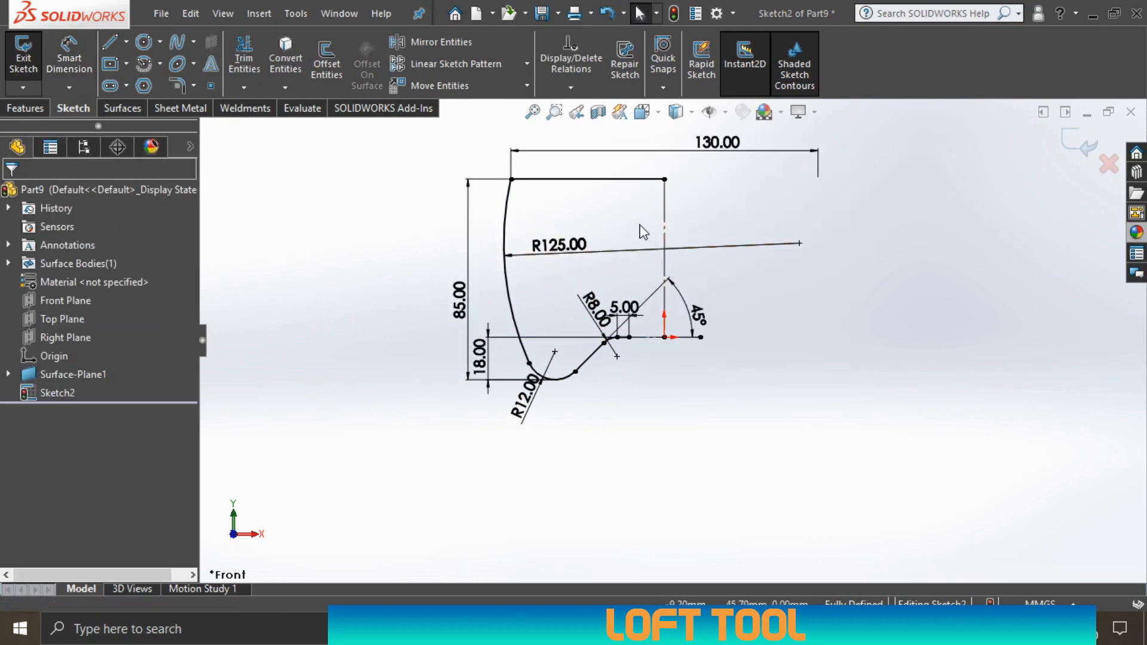
click(600, 190)
click(651, 128)
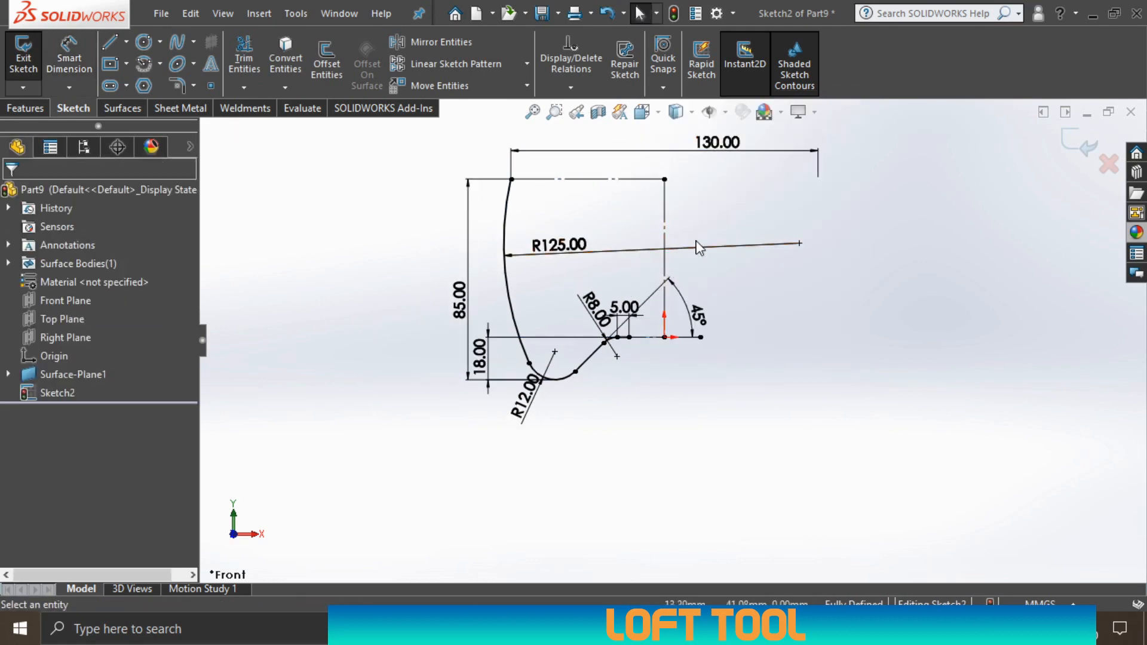
scroll(701, 214, up, 1)
click(1069, 145)
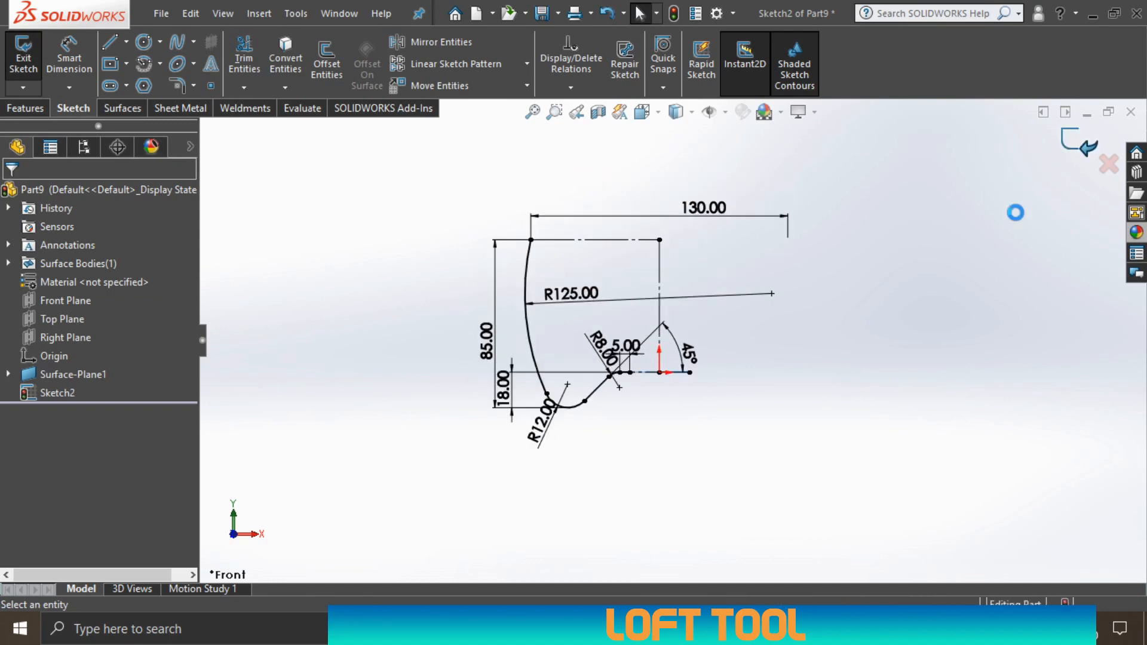
- Create a reference plane through the vertical construction line at 36 degrees to the Front Plane, with the offset flipped
mouse_move(673, 280)
middle_down()
mouse_move(669, 335)
mouse_move(730, 284)
middle_up()
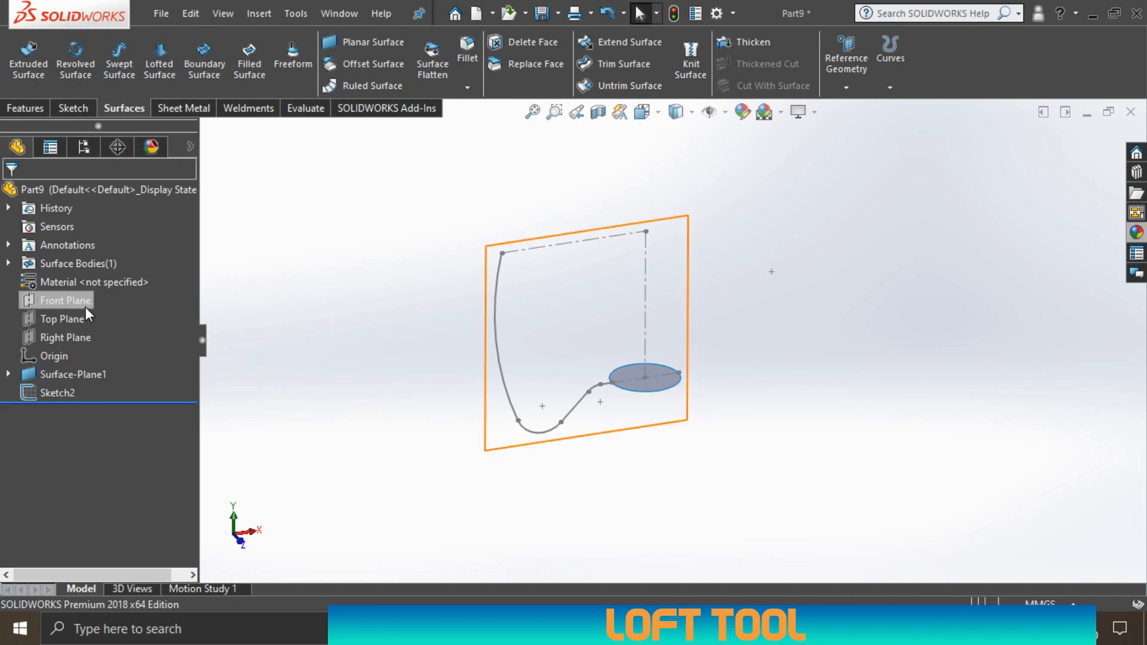
click(68, 302)
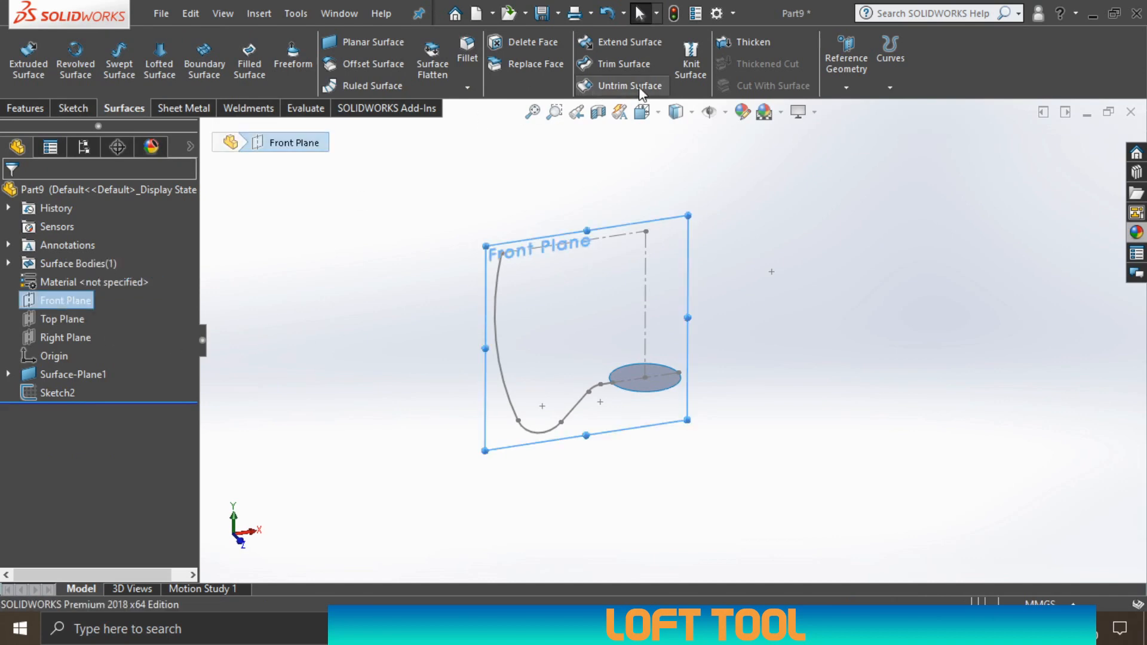
click(854, 89)
click(858, 107)
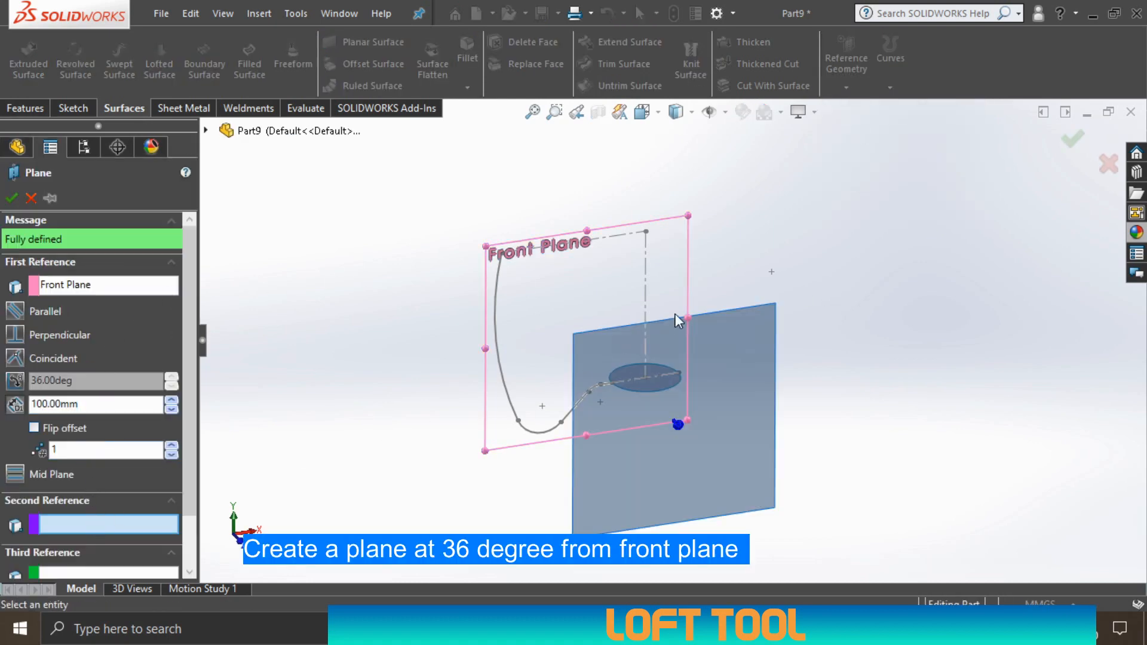
click(648, 289)
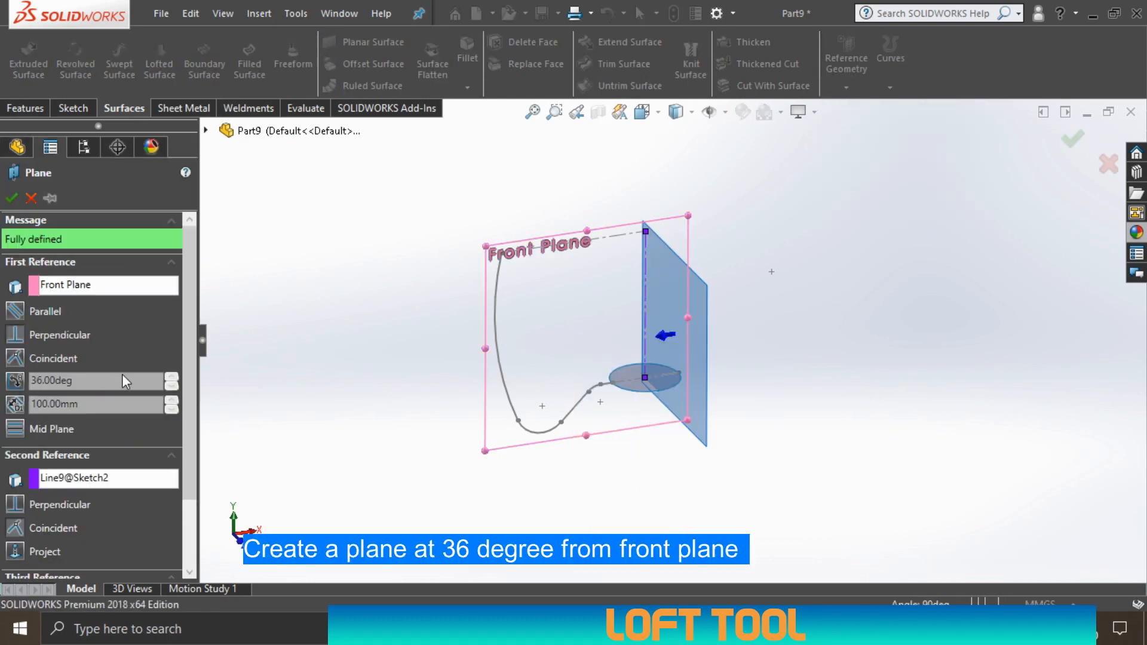
click(24, 385)
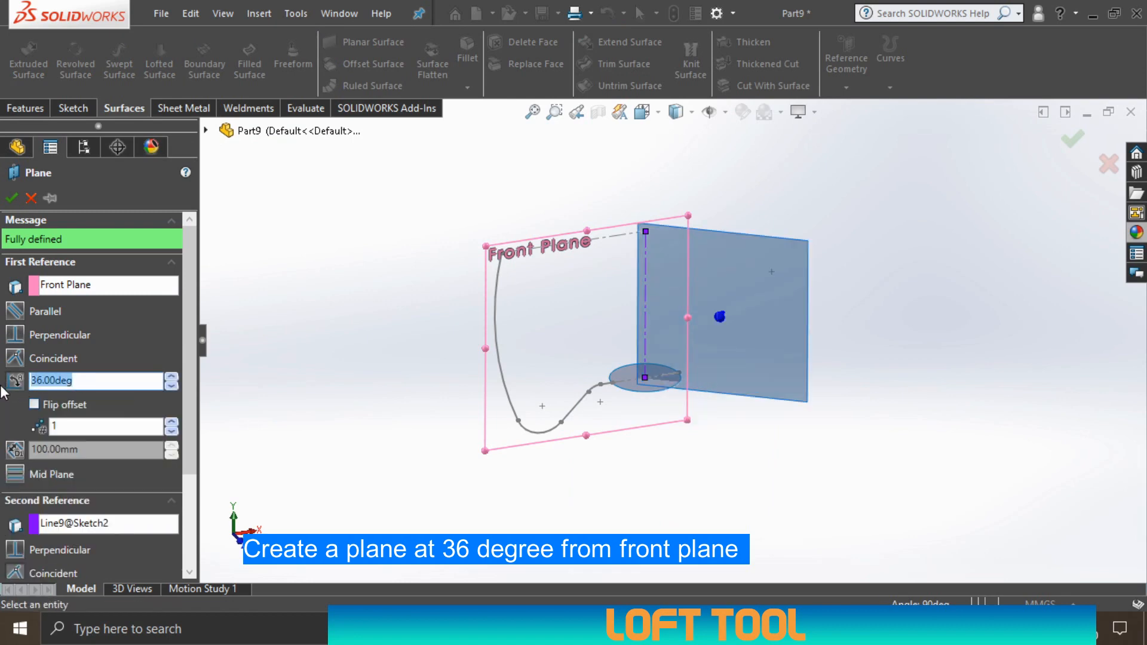
key(Return)
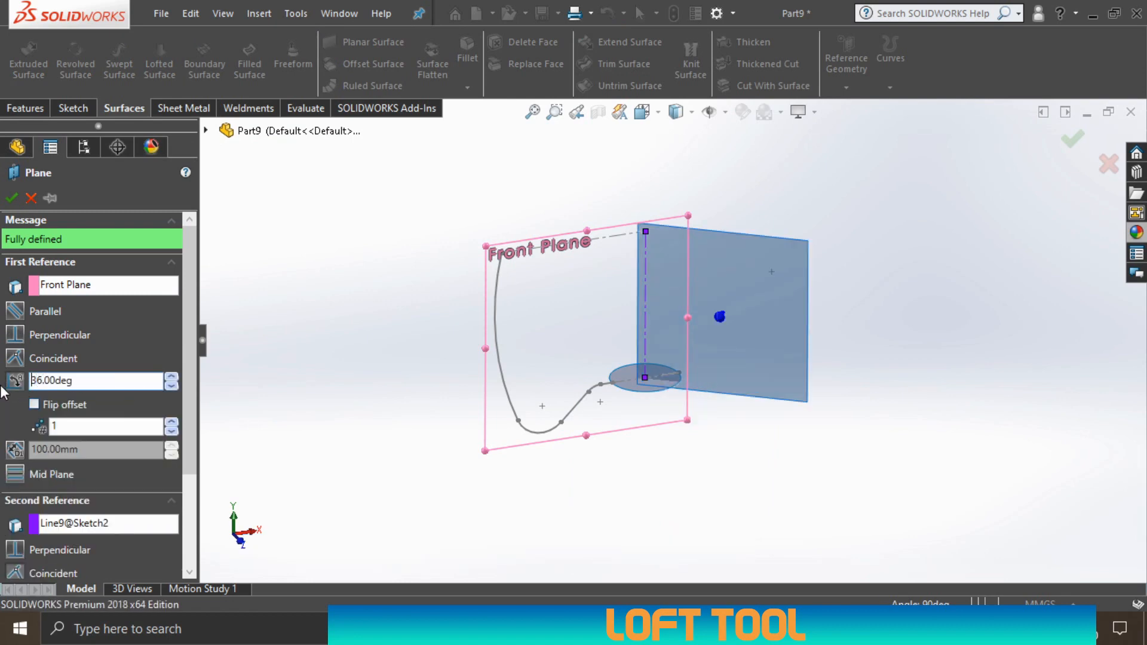
click(34, 405)
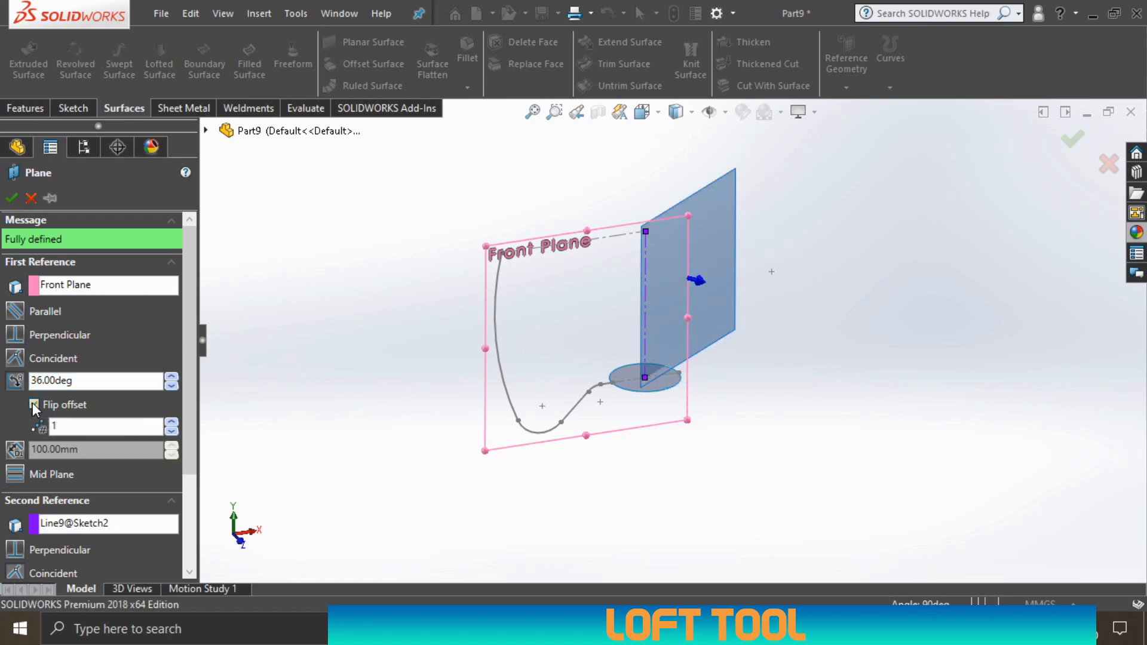
click(13, 200)
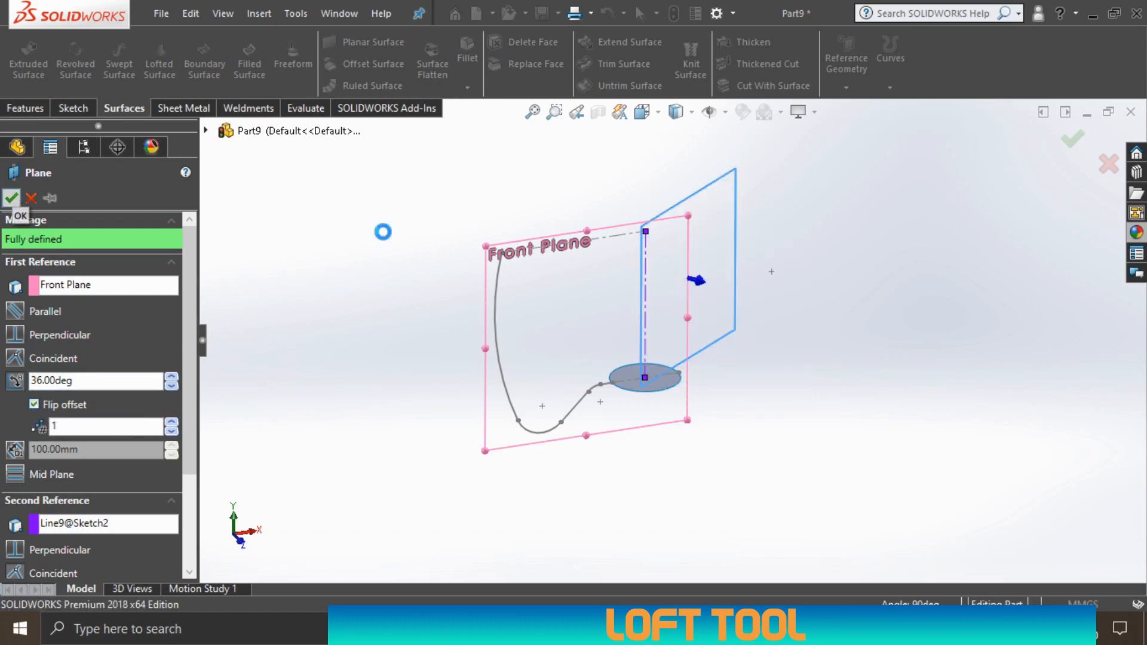
- Start a new sketch on the angled reference plane
mouse_move(725, 341)
middle_down()
mouse_move(707, 379)
mouse_move(633, 286)
mouse_move(630, 318)
middle_up()
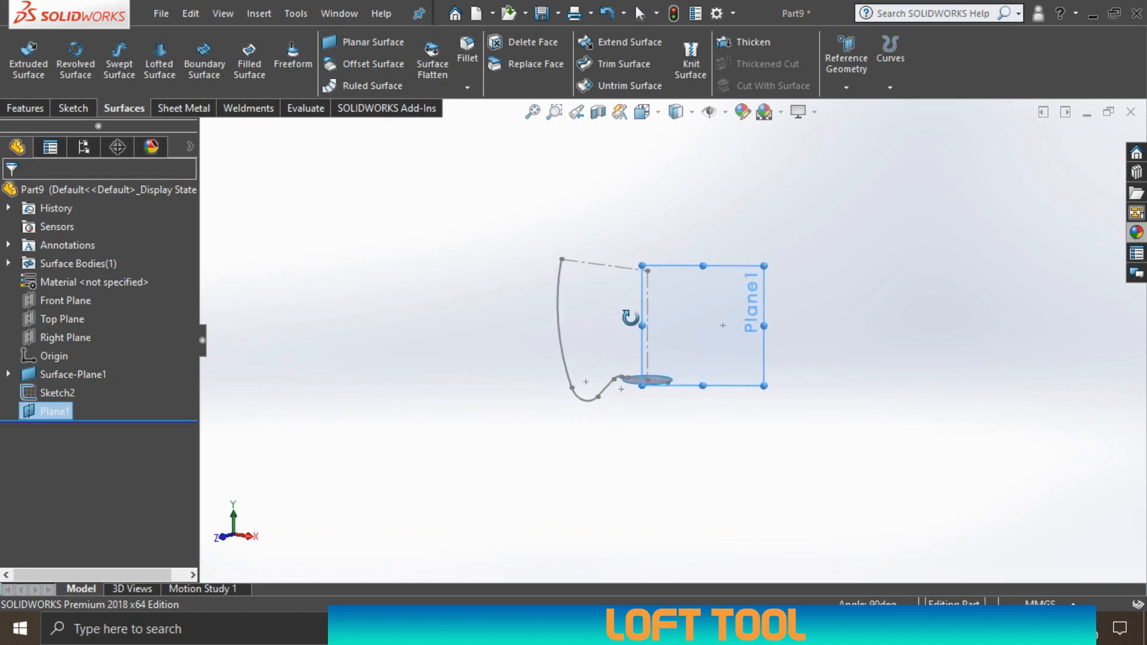
click(577, 237)
click(60, 103)
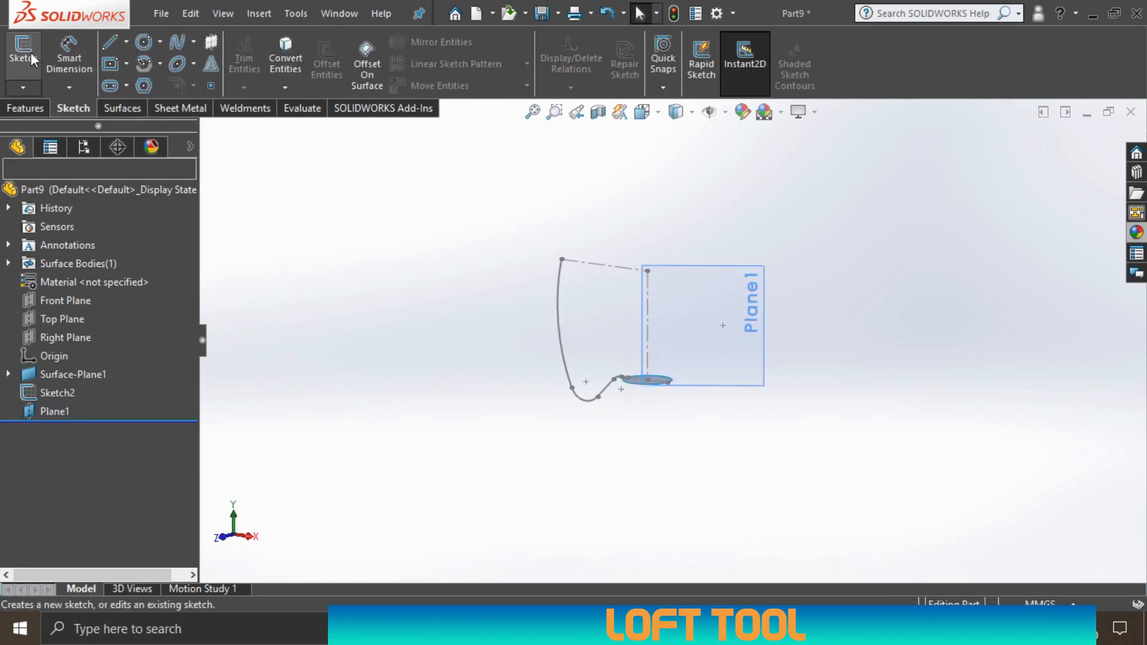
click(31, 52)
click(703, 272)
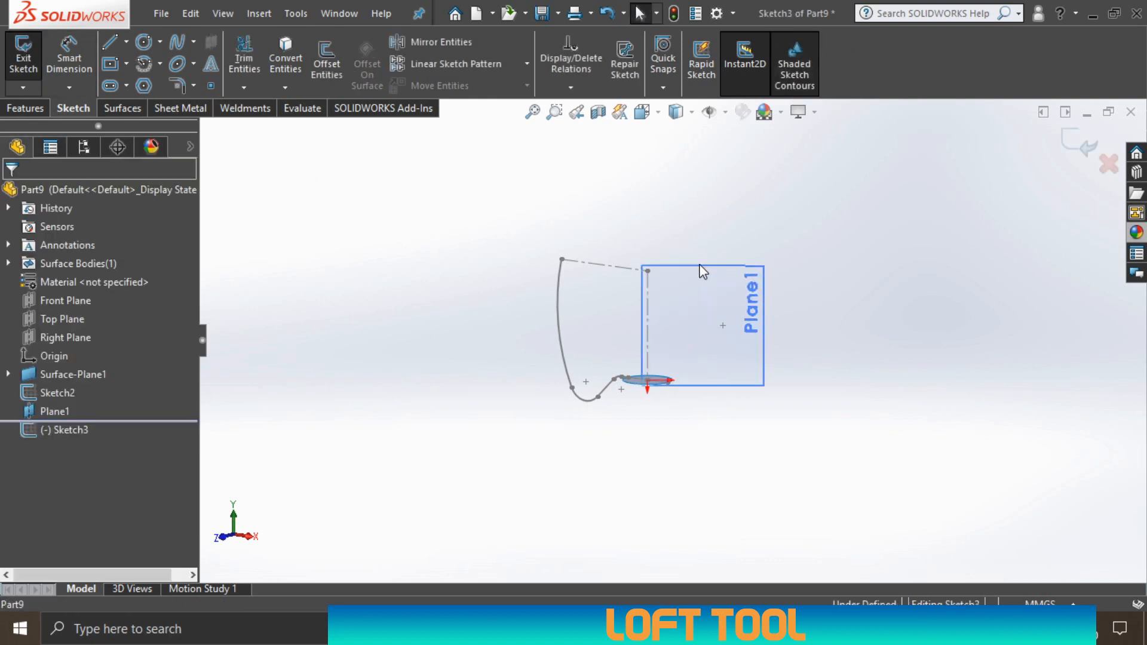
mouse_move(732, 312)
middle_down()
mouse_move(661, 333)
mouse_move(578, 282)
mouse_move(603, 271)
mouse_move(589, 282)
middle_up()
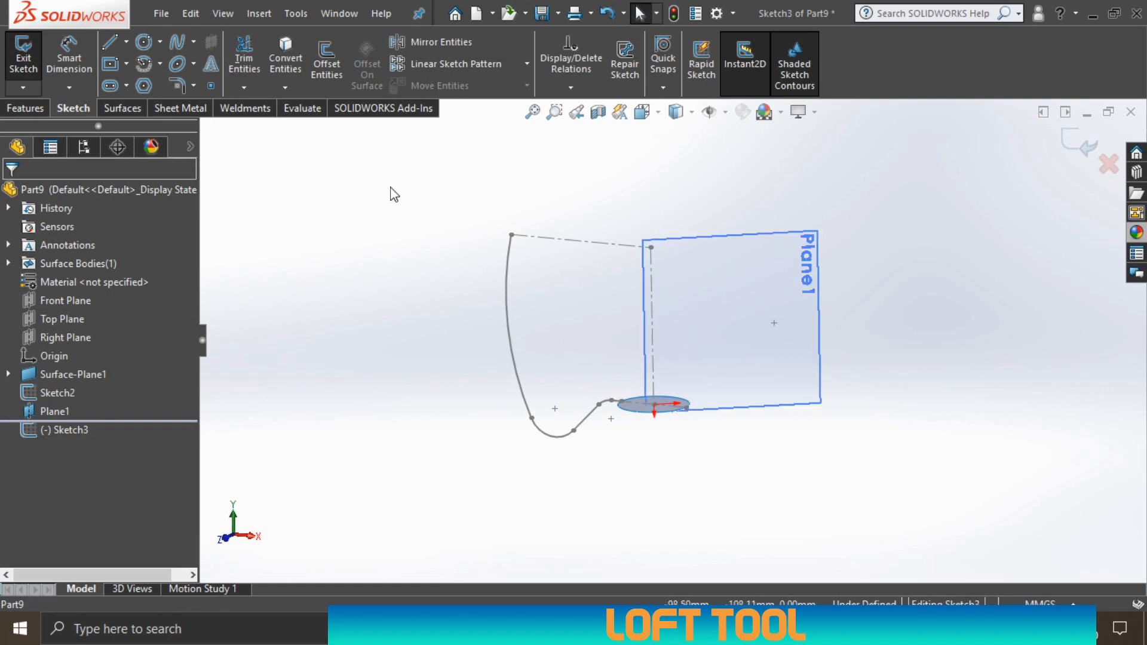
- Draw a horizontal centerline about 59 mm long from the top end of the vertical axis toward the existing profile
click(127, 42)
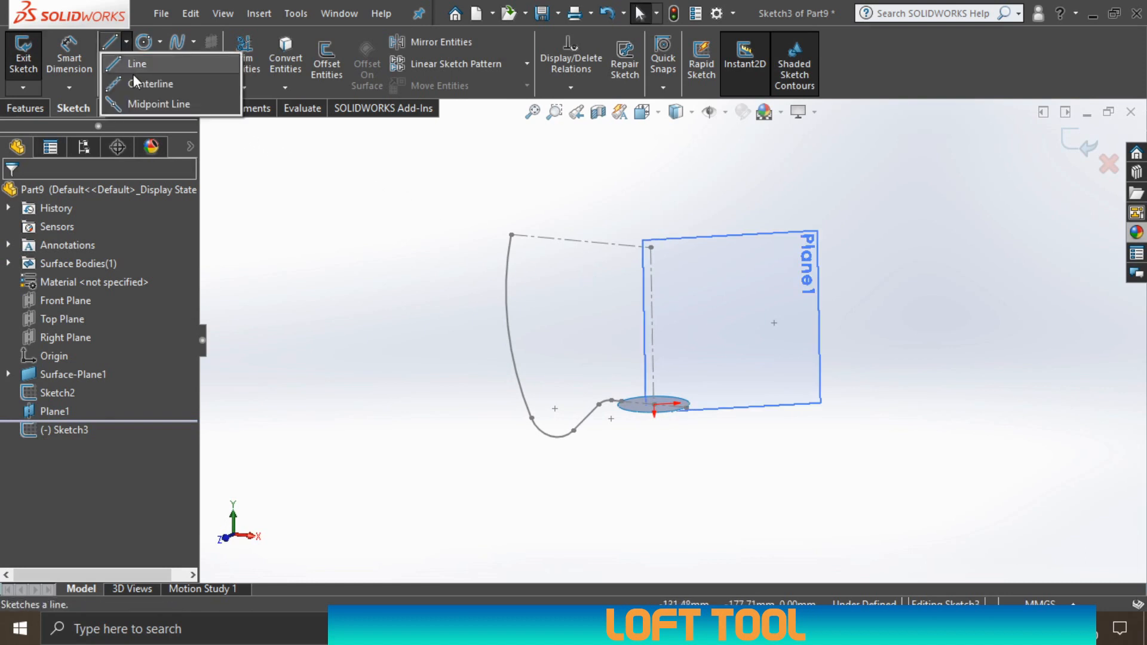
click(164, 88)
click(651, 247)
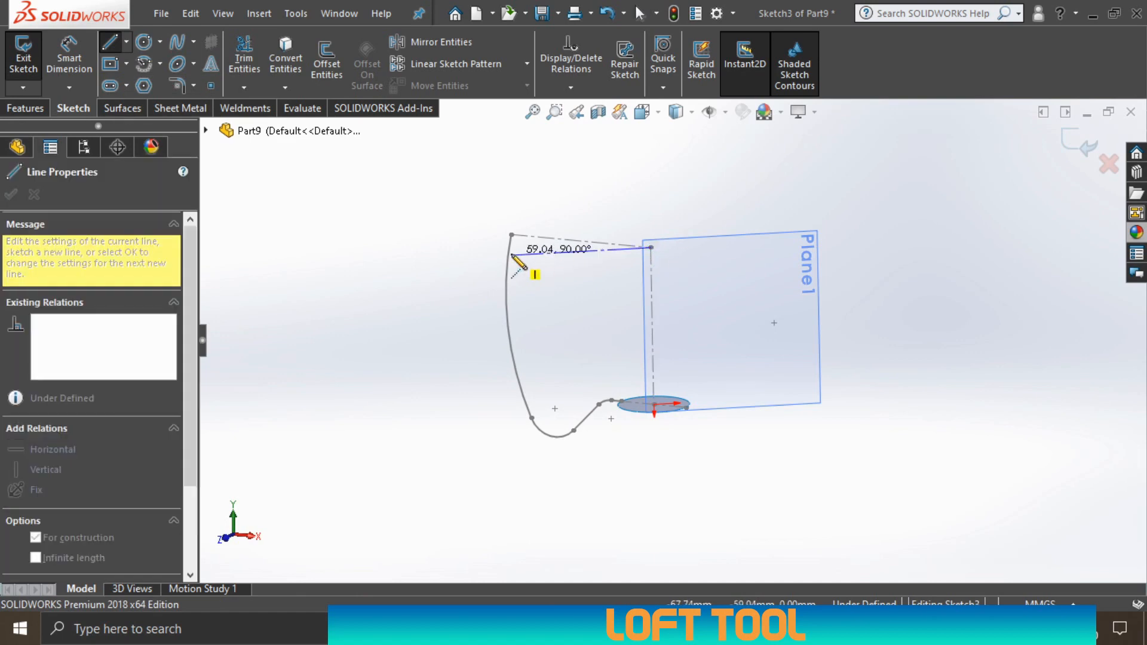
click(511, 255)
key(Escape)
right_click(563, 294)
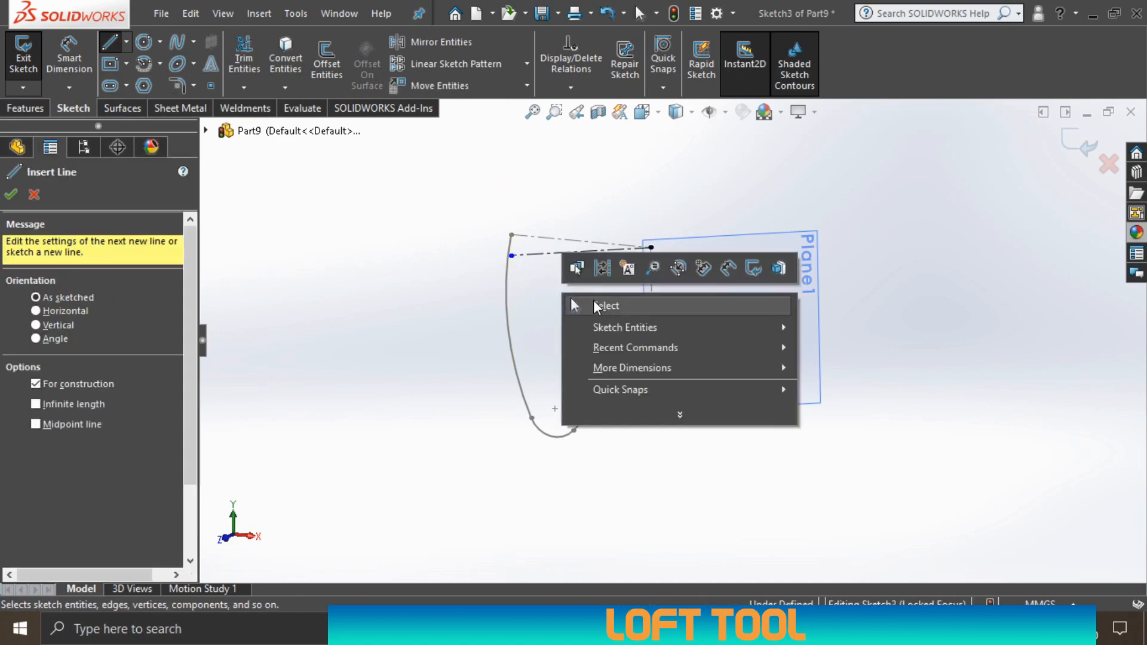
click(604, 304)
- Convert the side profile's vertical axis line into the sketch and make it construction geometry
click(653, 310)
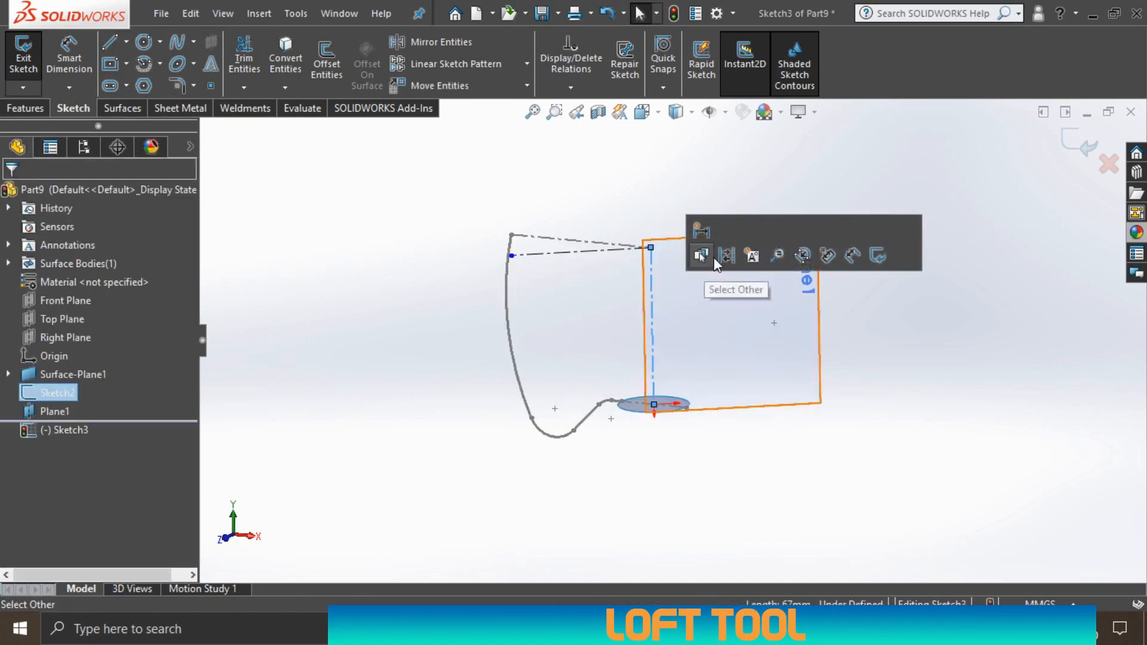
click(292, 53)
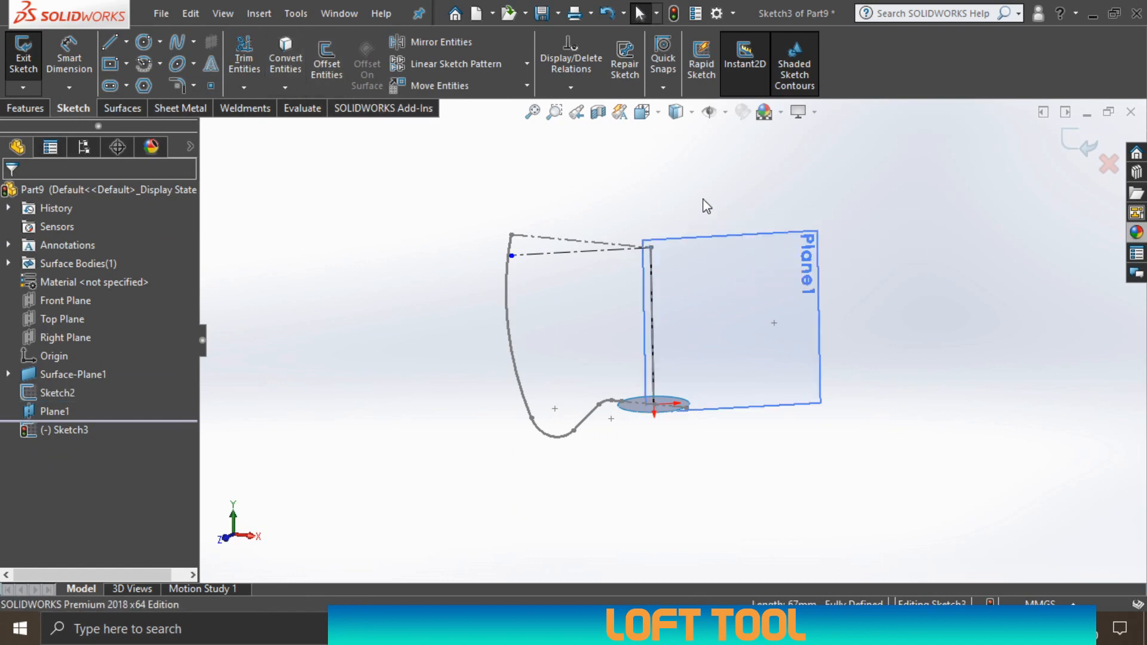
click(654, 296)
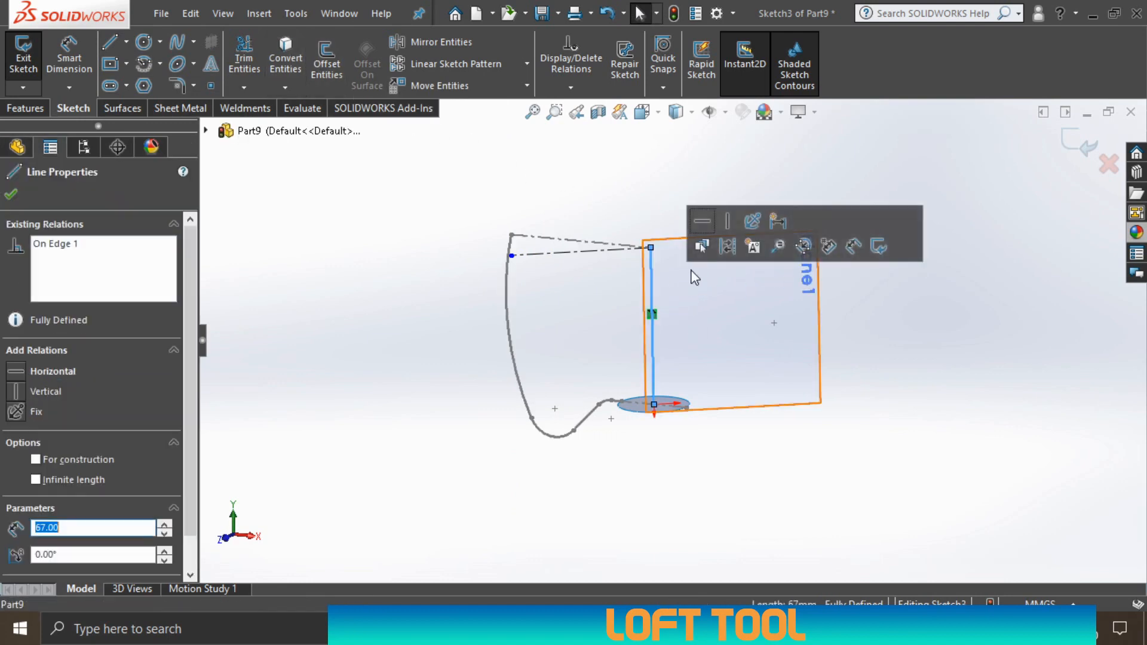
click(729, 244)
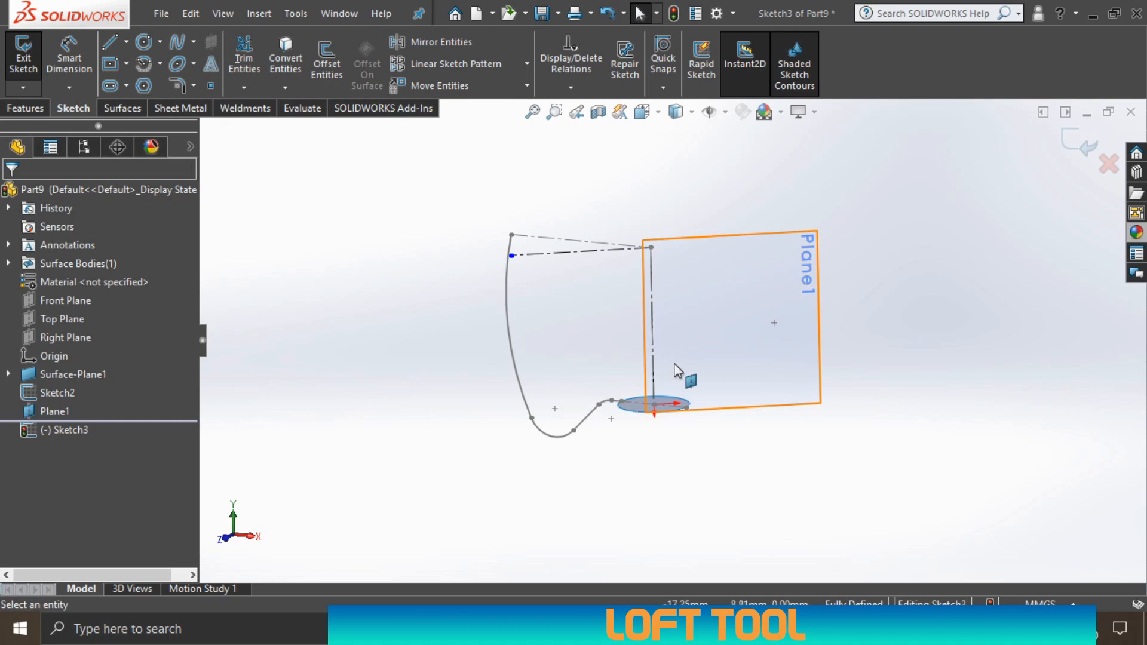
- Convert the disc's circular edge into the sketch as a line and make it construction geometry
click(626, 417)
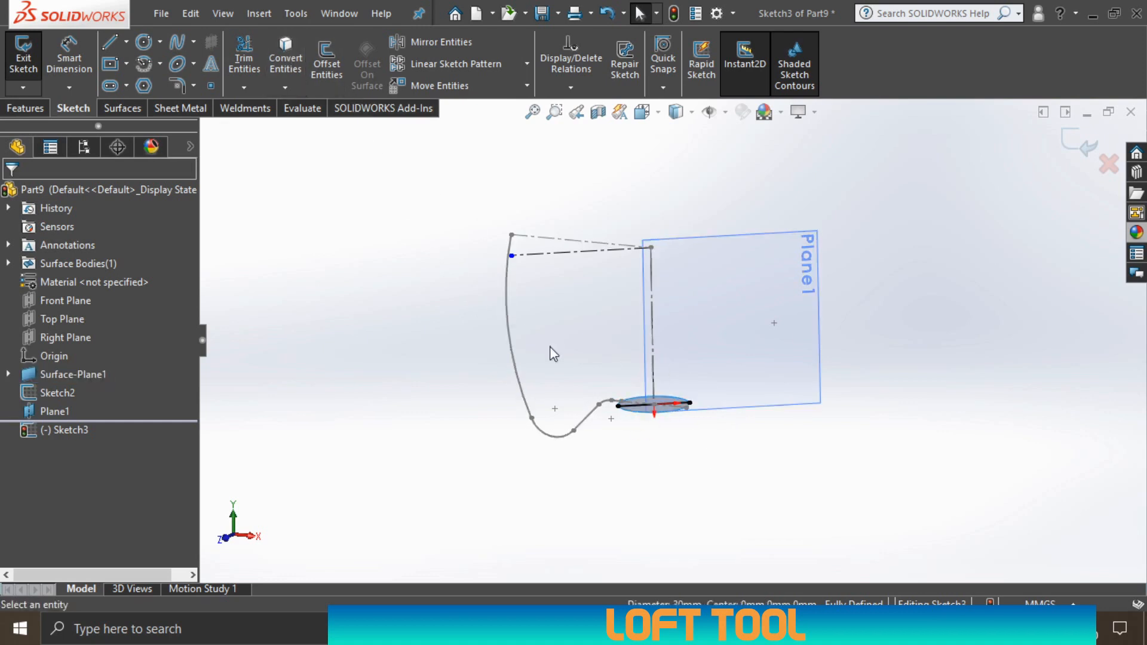
click(657, 405)
click(710, 358)
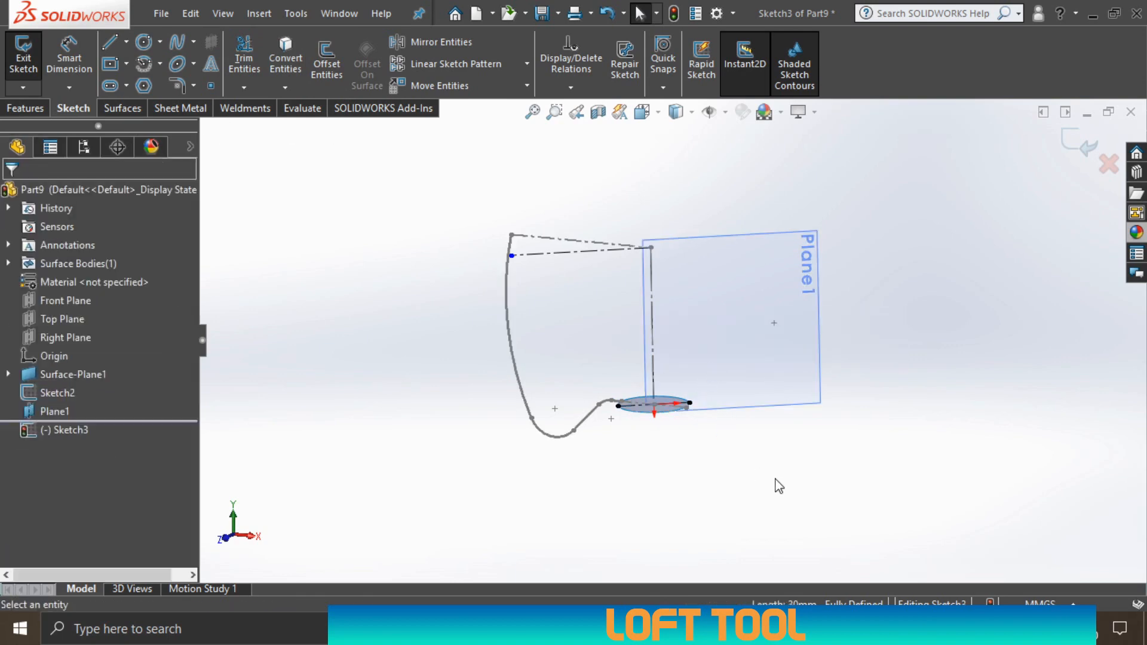
- Draw a short line from the disc's edge, continued by two tangent arcs, the upper about 63 mm in radius, ending at the top centerline's free end
click(109, 43)
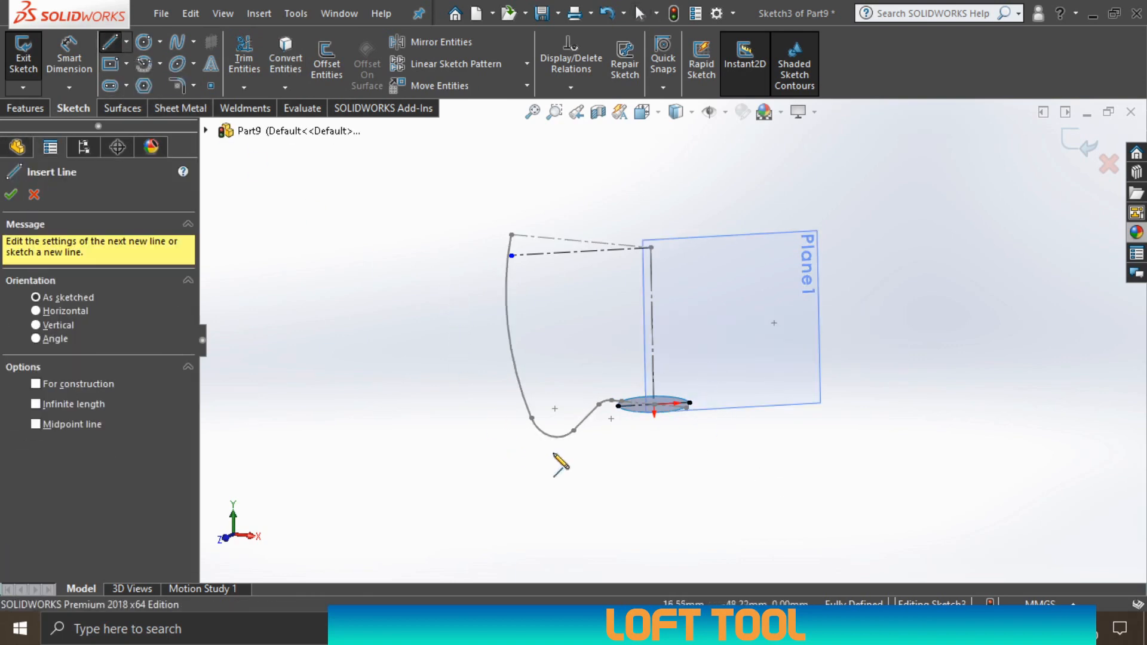
click(617, 405)
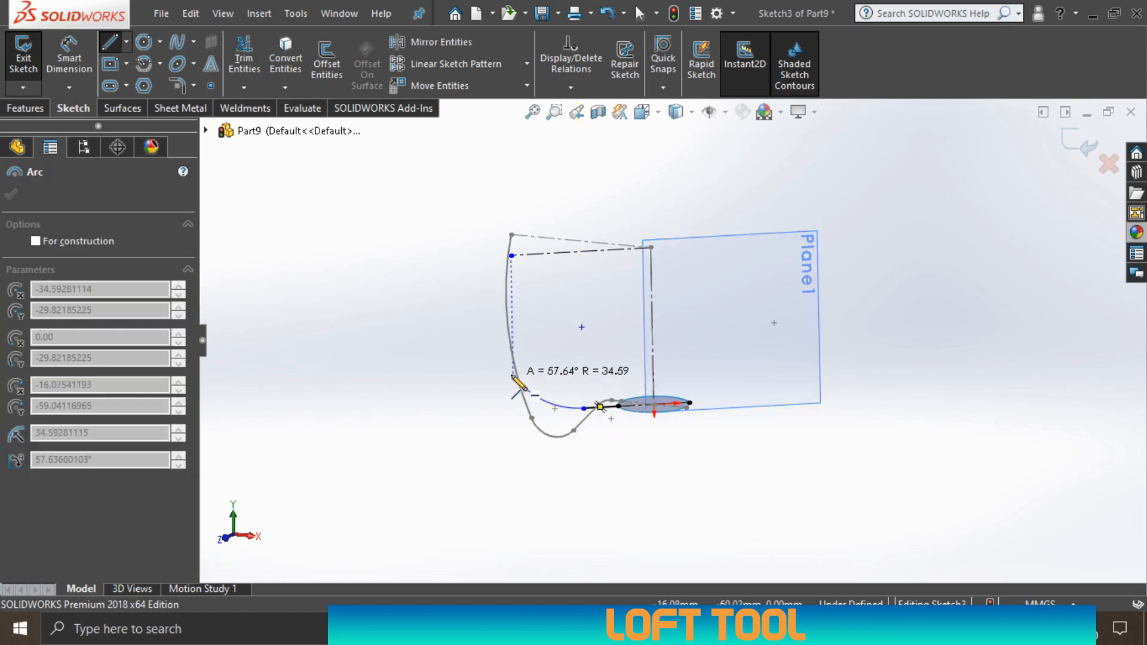
click(527, 380)
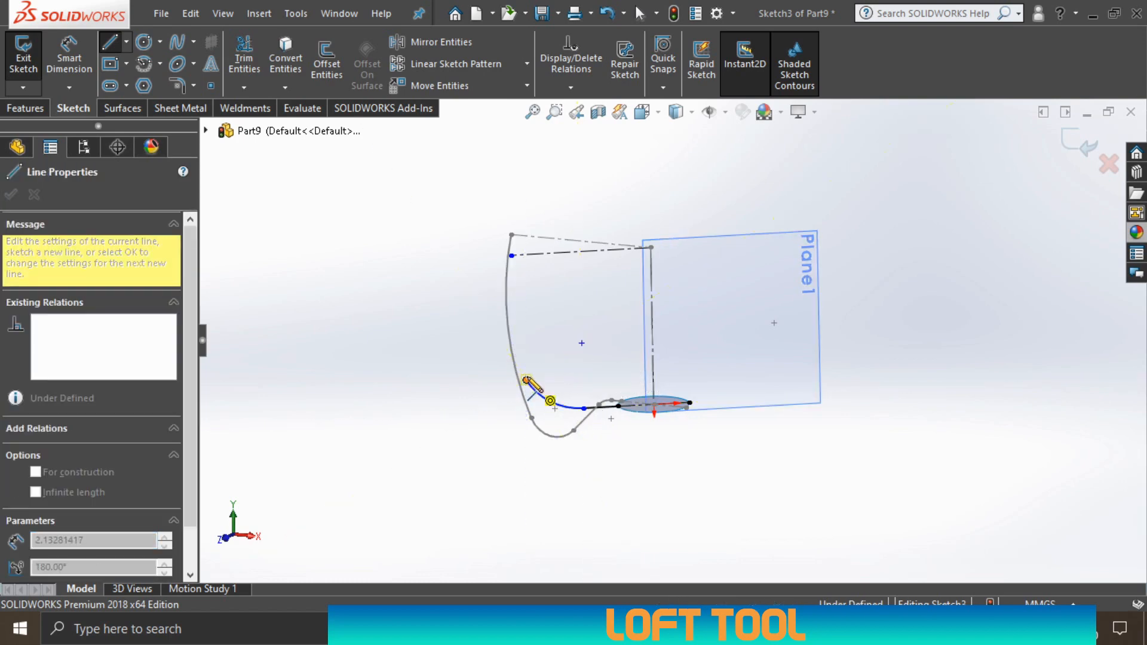
click(512, 256)
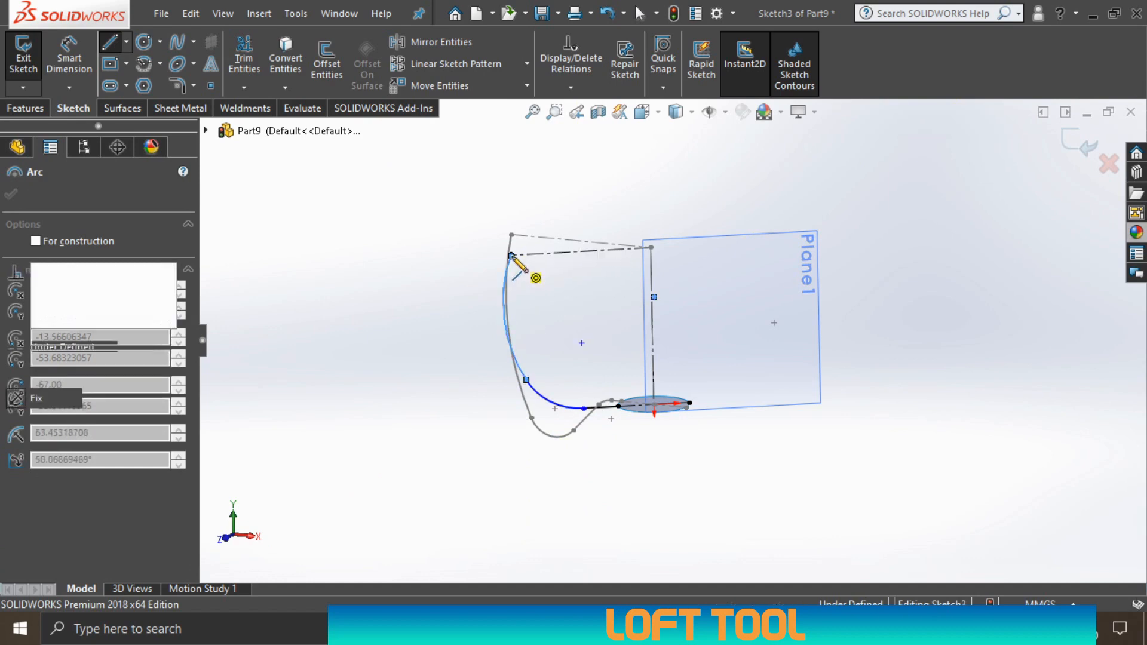
right_click(542, 290)
click(562, 295)
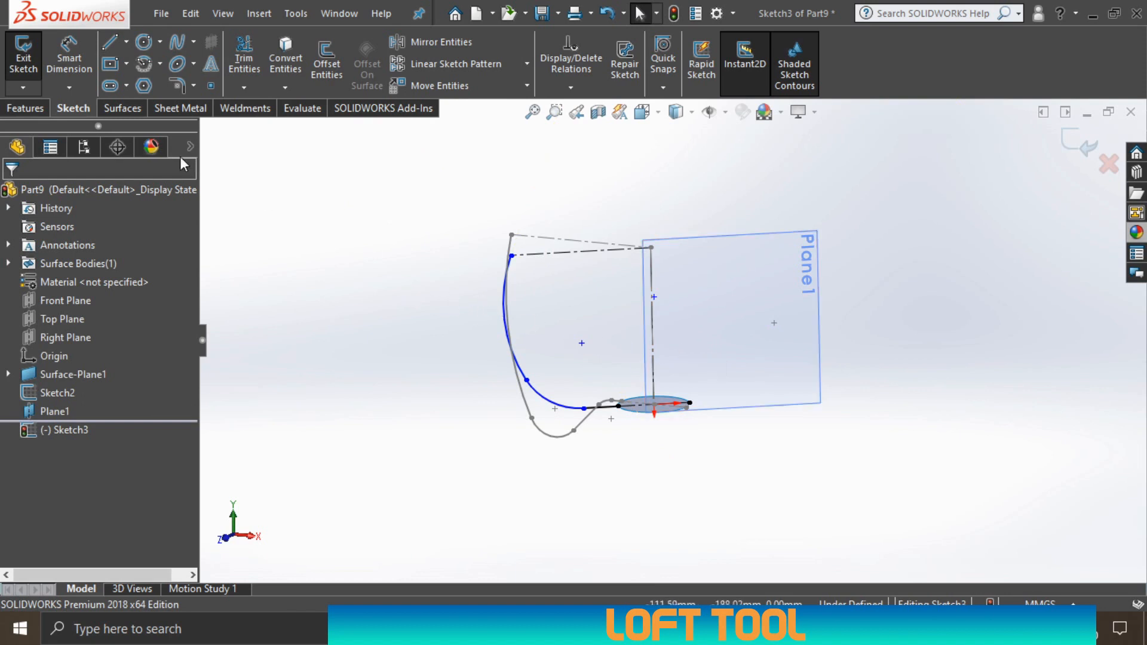
- Dimension the profile's top endpoint symmetrically across the vertical centerline as 130 mm
click(69, 58)
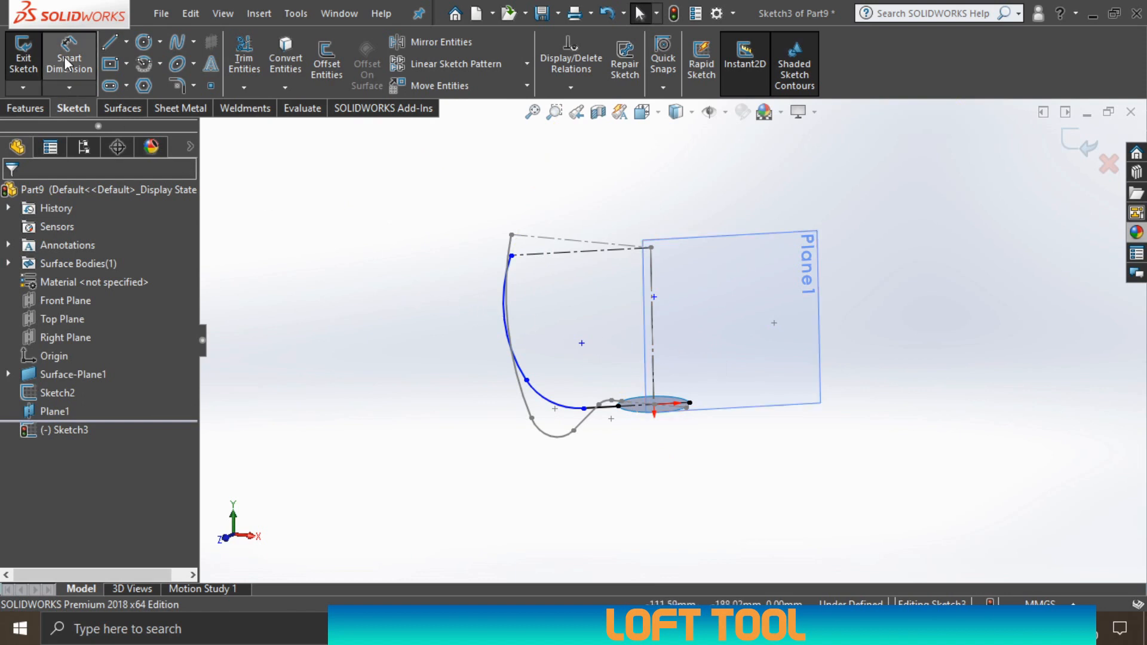
click(511, 256)
click(656, 272)
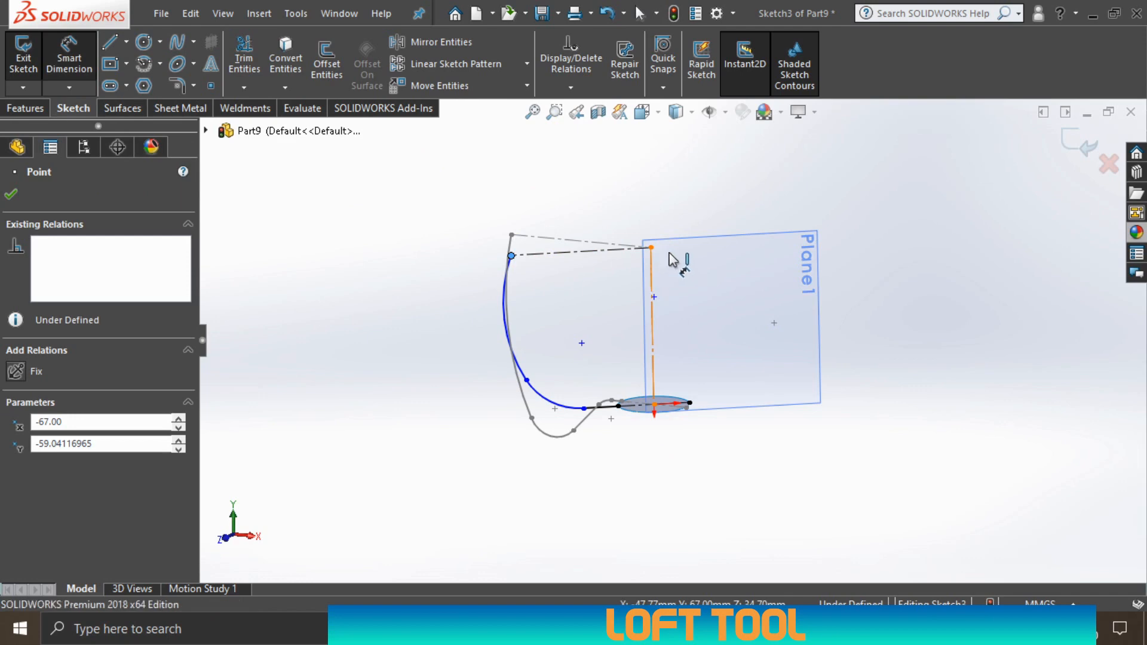
click(721, 200)
text(130)
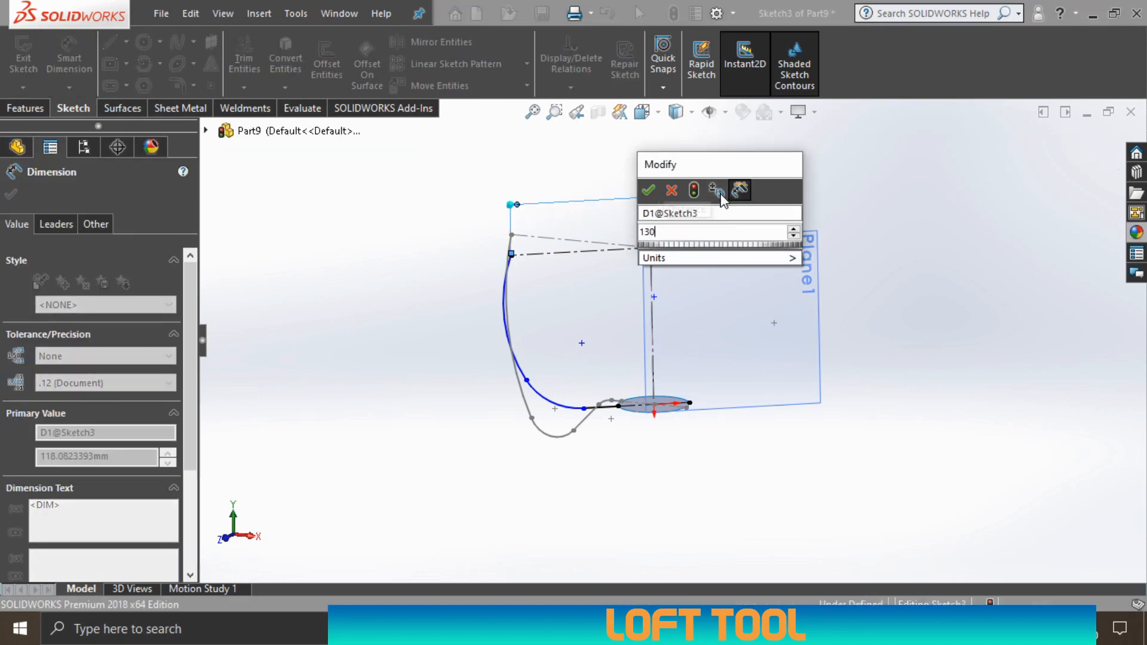
key(Return)
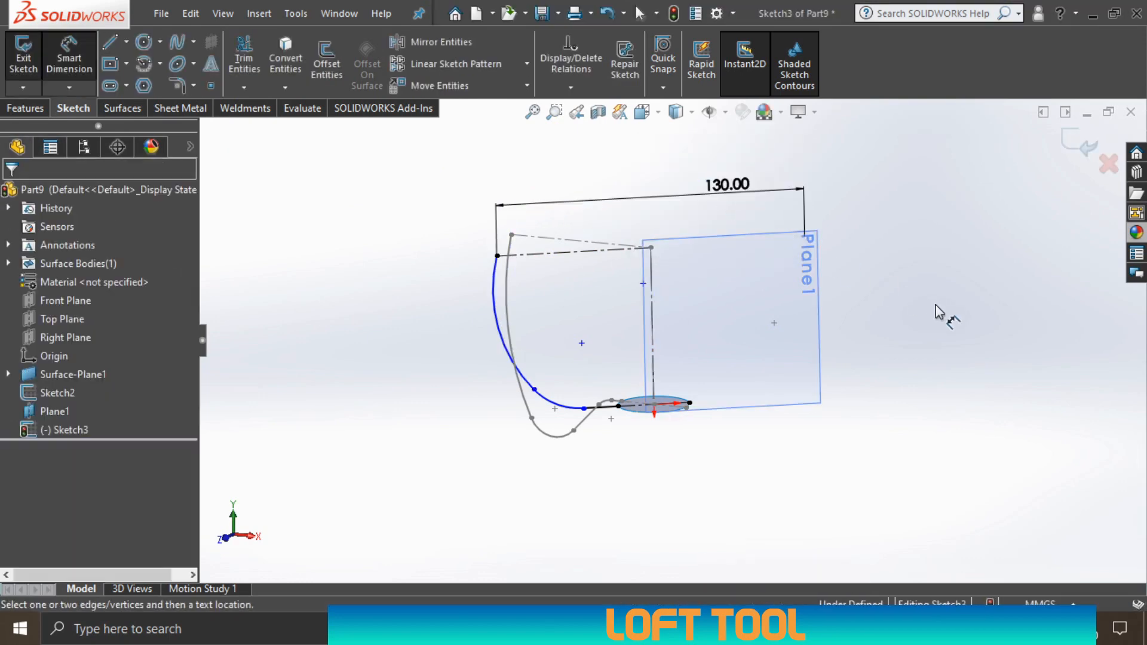
- Dimension the upper arc's radius as 125 mm
click(512, 328)
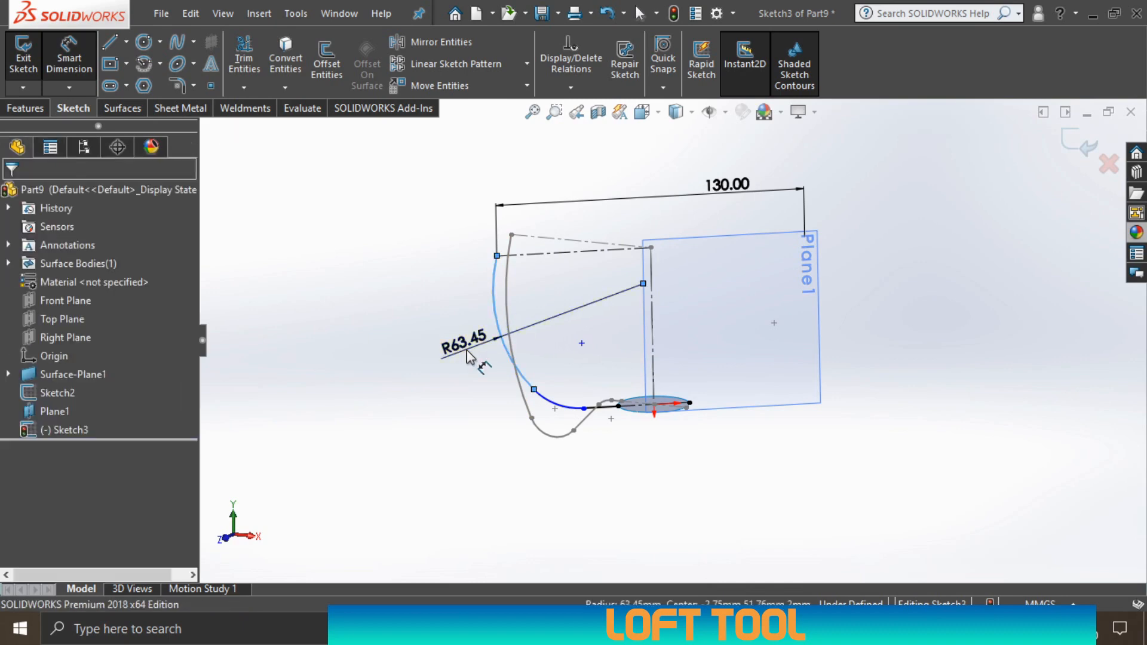
click(467, 357)
text(125)
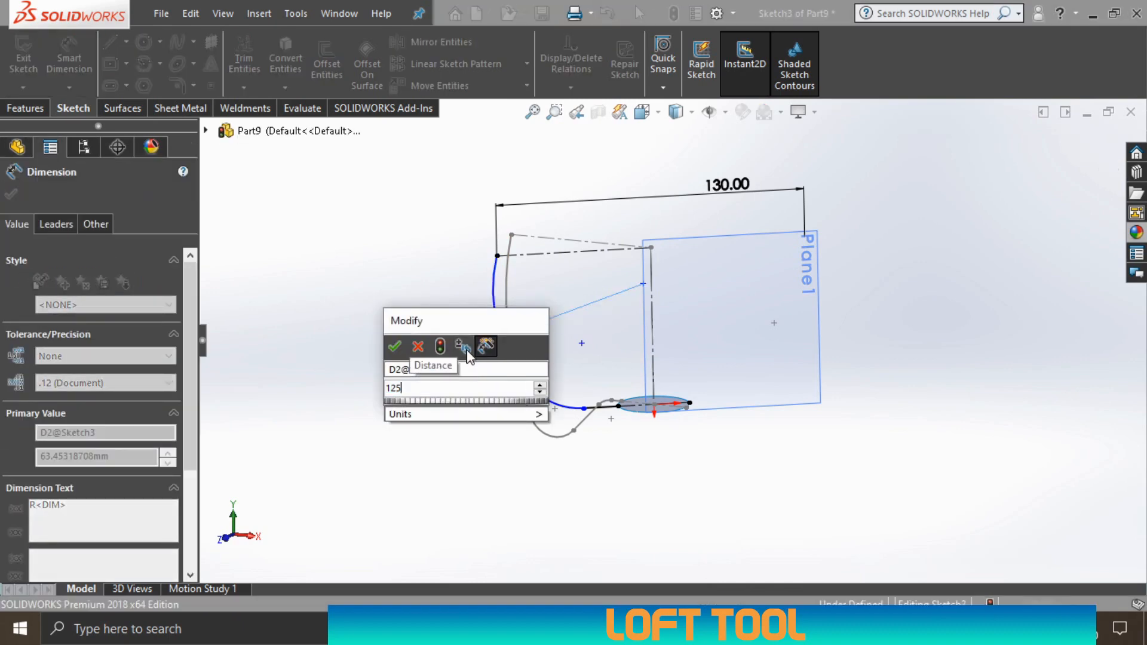
key(Return)
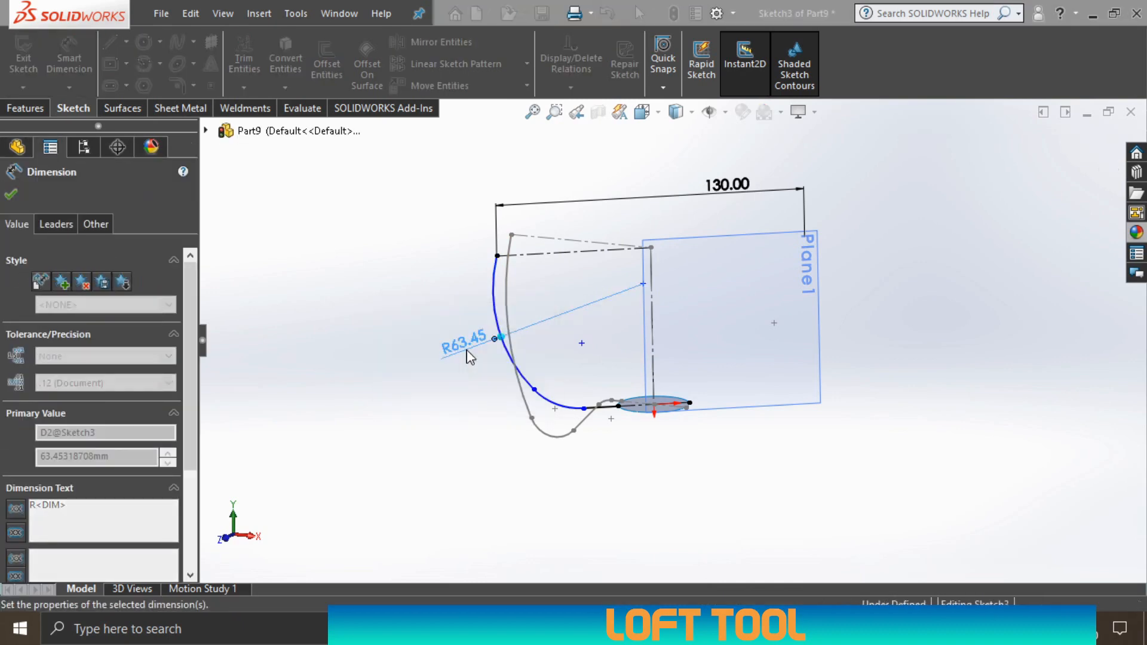
click(549, 484)
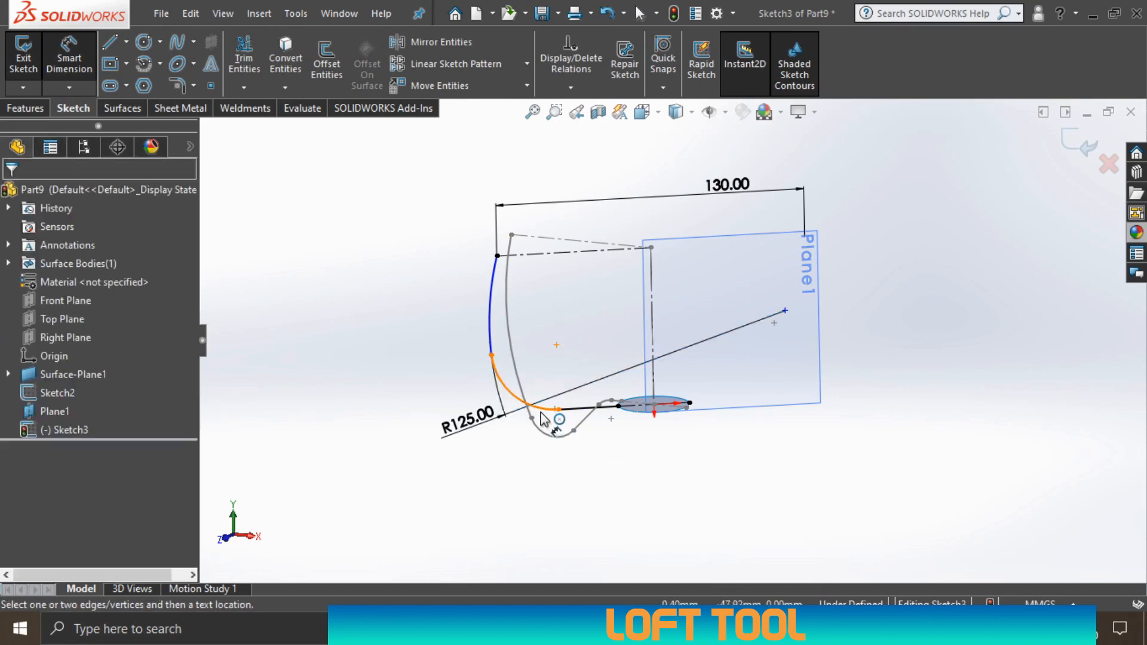
- Dimension the lower arc's radius as 45 mm
click(541, 418)
click(508, 460)
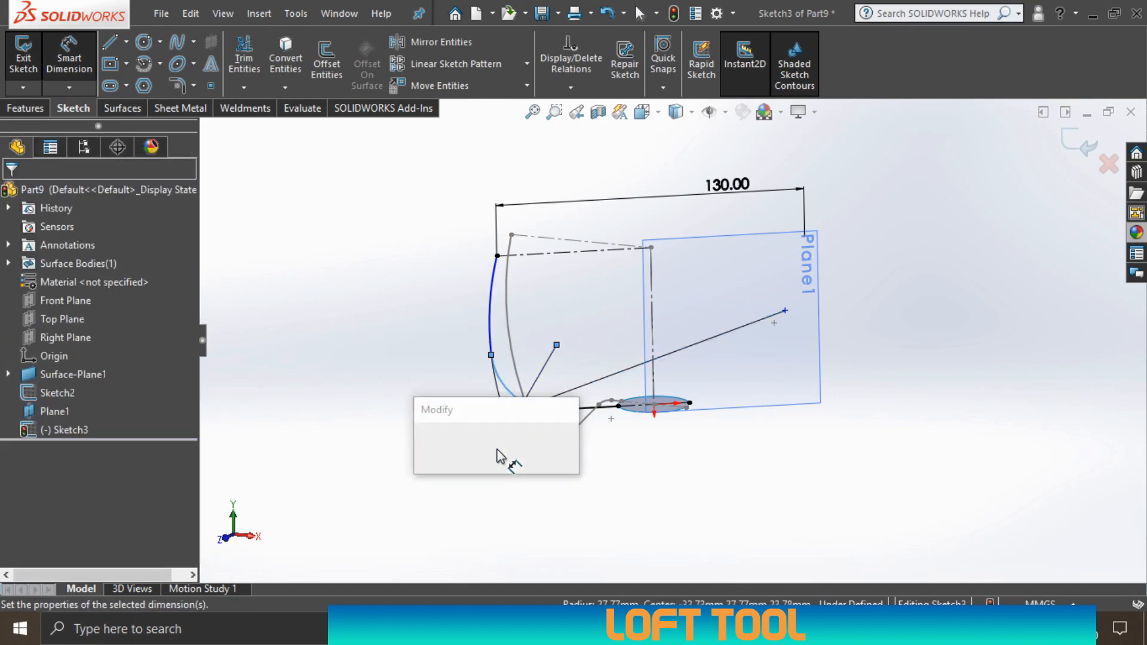
text(45)
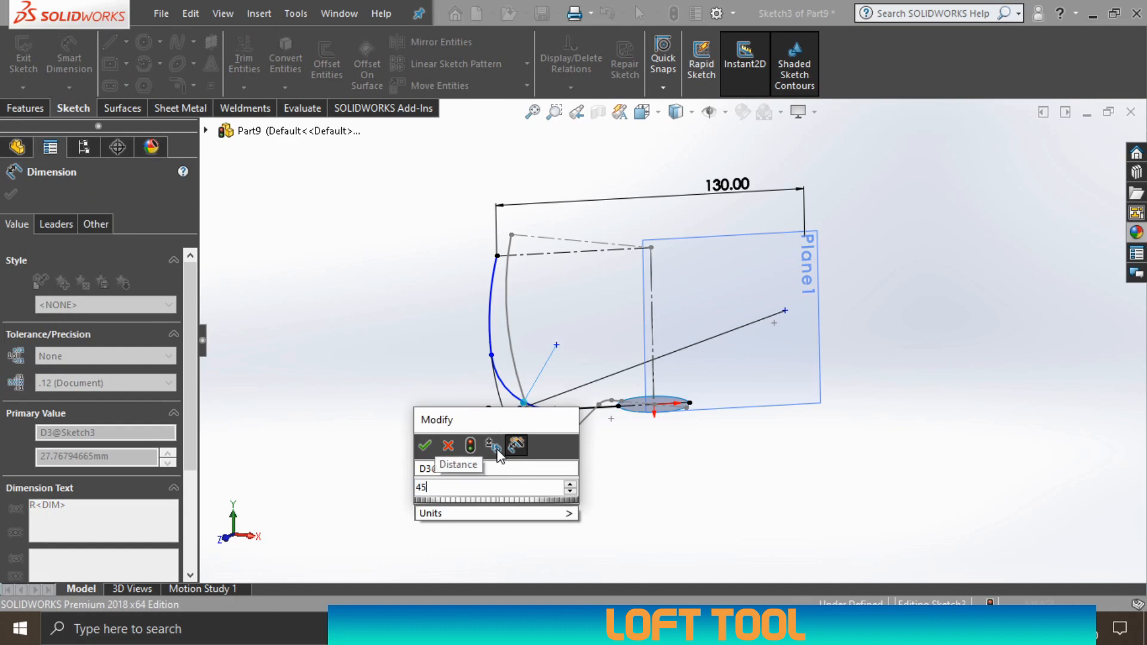
key(Return)
click(712, 510)
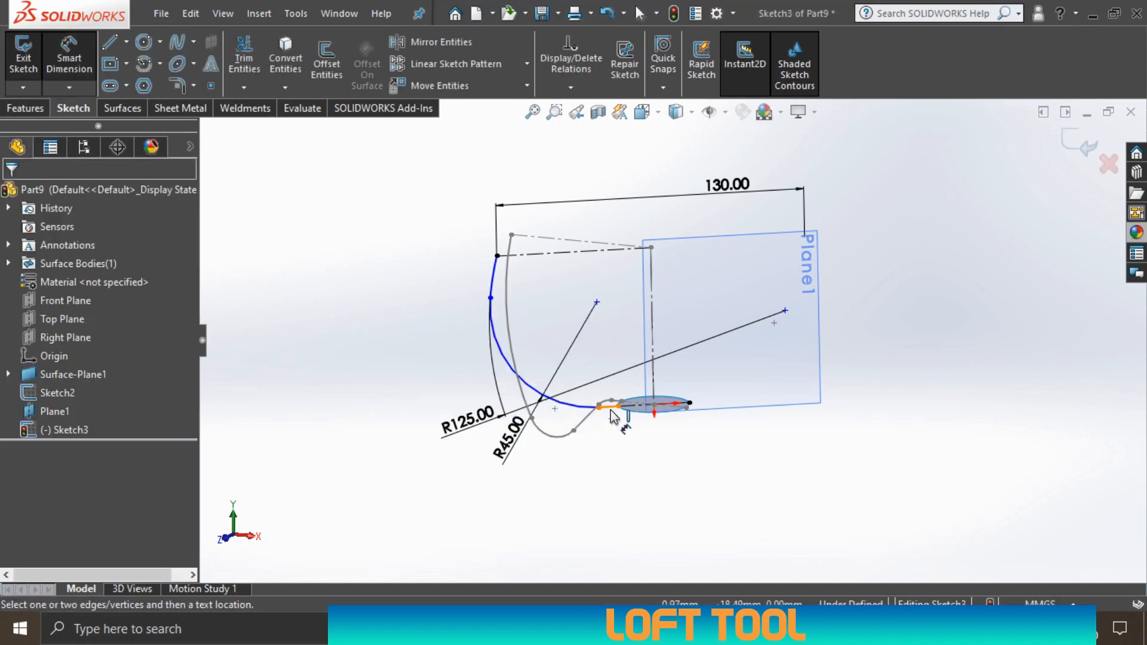
- Dimension the short line at the disc's edge as 5 mm and close the profile sketch
click(613, 417)
click(669, 448)
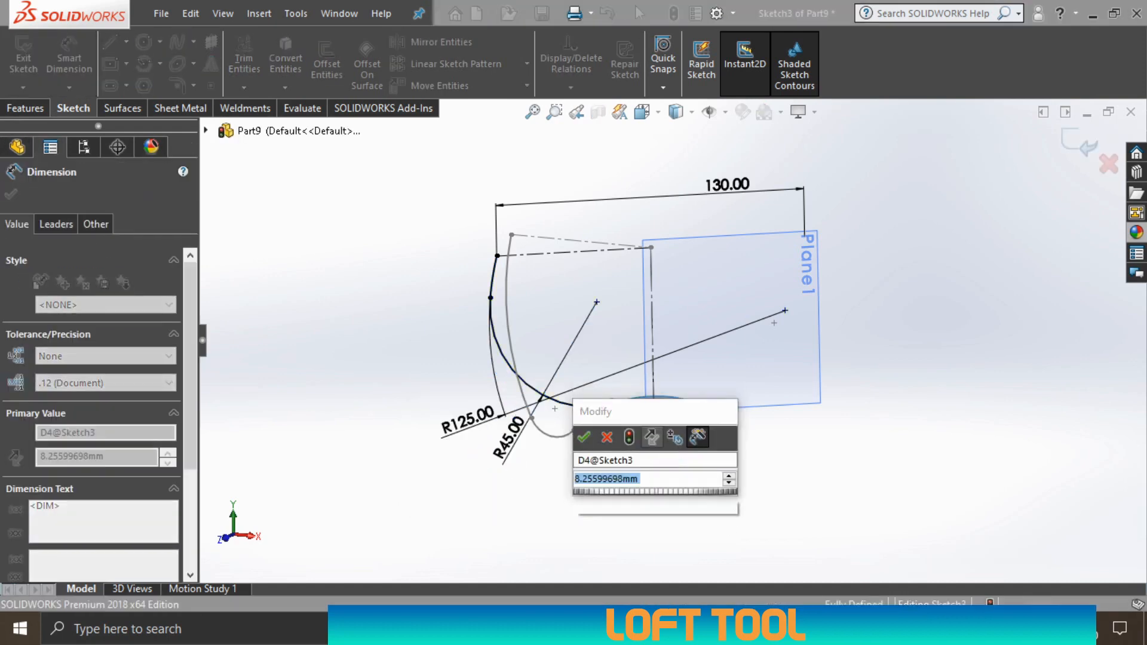
text(5)
key(Return)
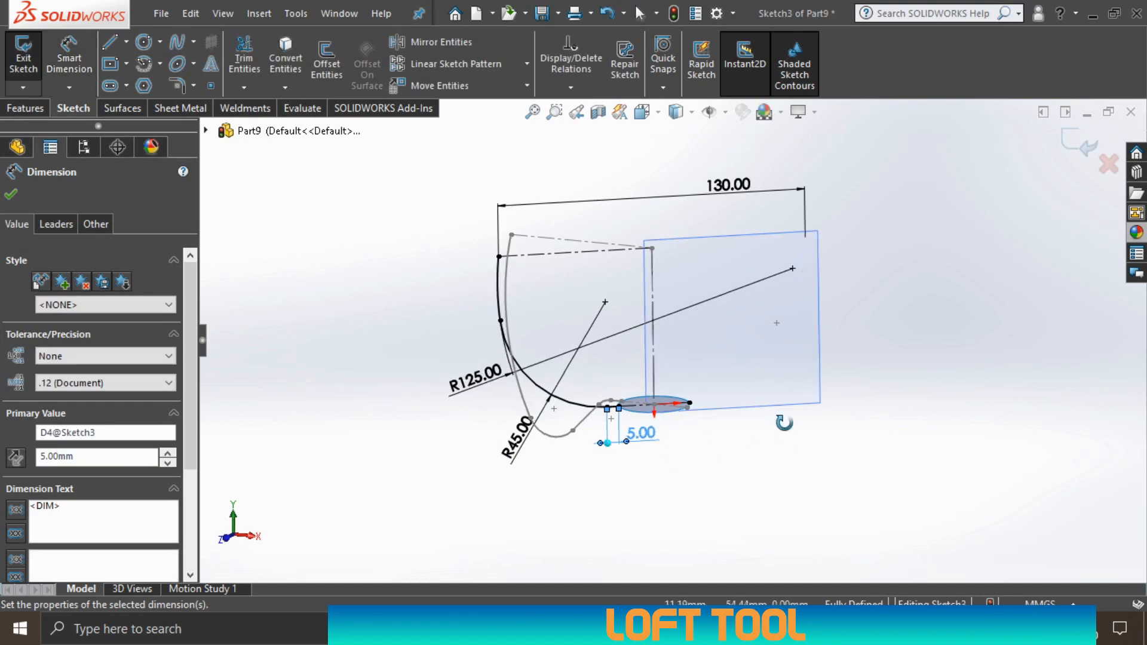
mouse_move(784, 423)
middle_down()
mouse_move(819, 456)
mouse_move(809, 404)
mouse_move(768, 440)
mouse_move(741, 416)
middle_up()
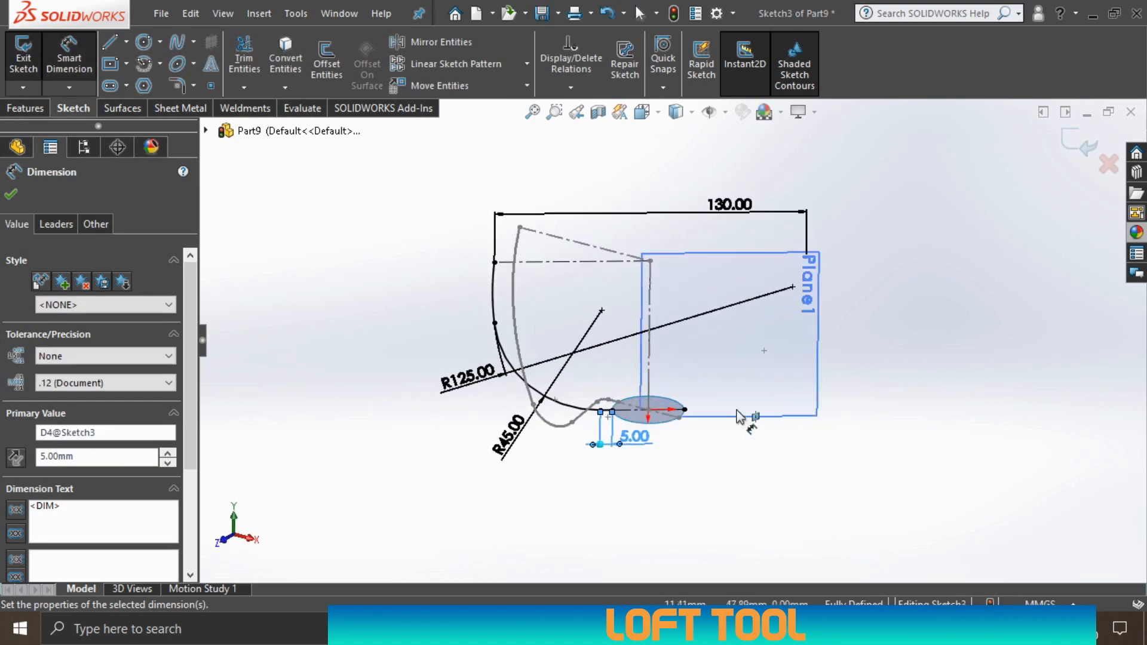
click(1079, 144)
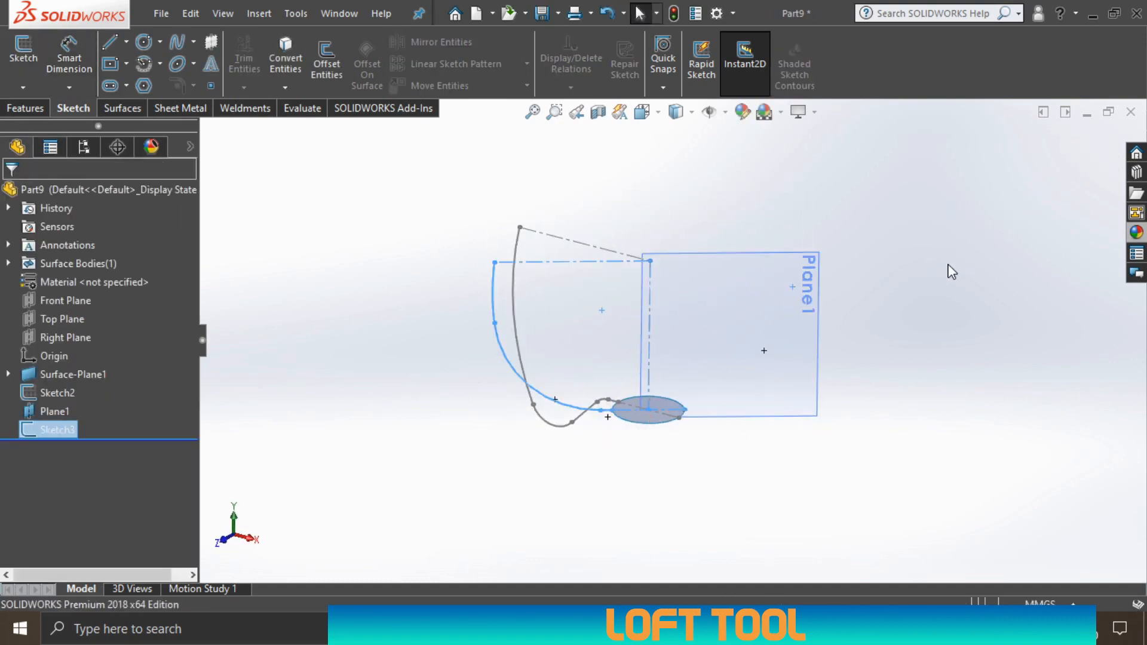
- Hide Plane1 in the model view
click(740, 442)
mouse_move(740, 443)
middle_down()
mouse_move(651, 392)
mouse_move(719, 418)
mouse_move(775, 406)
mouse_move(737, 369)
mouse_move(691, 422)
middle_up()
right_click(709, 260)
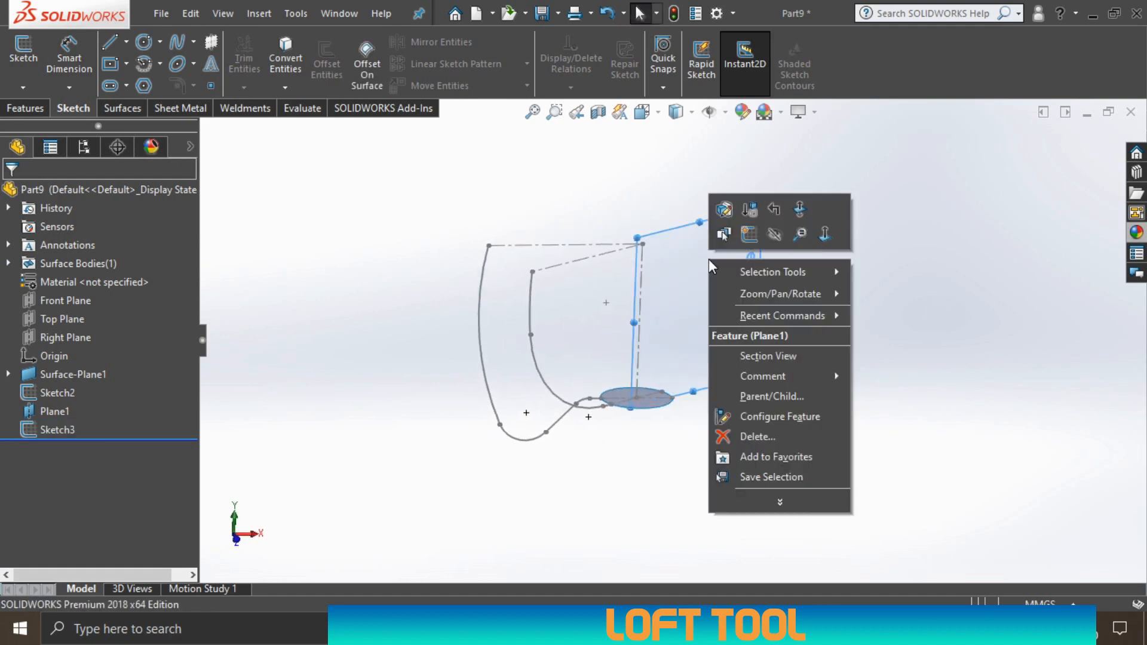
click(774, 233)
scroll(629, 313, down, 2)
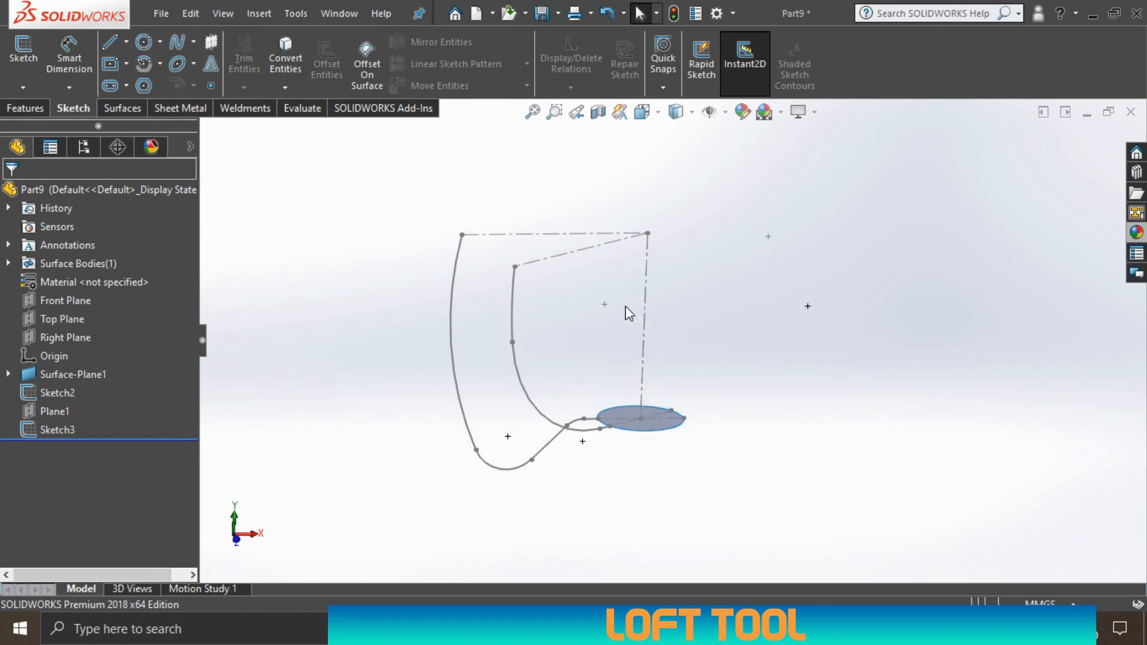
- Create a reference plane parallel to the Top Plane through the upper end of the vertical centerline
mouse_move(629, 313)
middle_down()
mouse_move(658, 235)
mouse_move(750, 187)
mouse_move(672, 228)
mouse_move(648, 297)
mouse_move(530, 379)
mouse_move(502, 379)
middle_up()
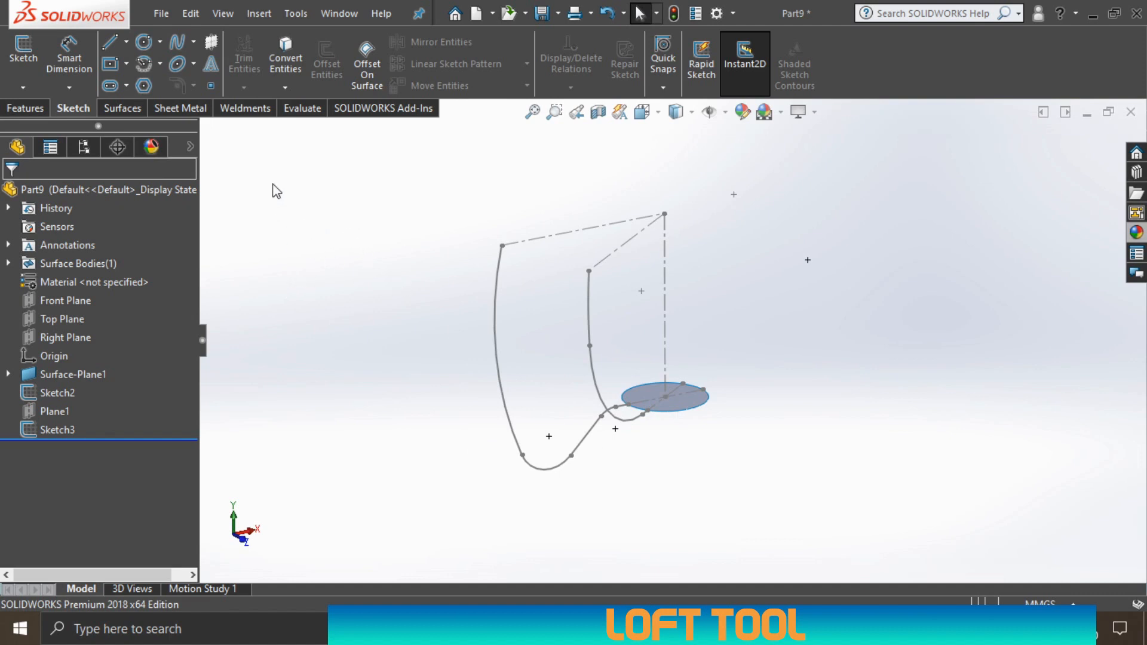
click(63, 319)
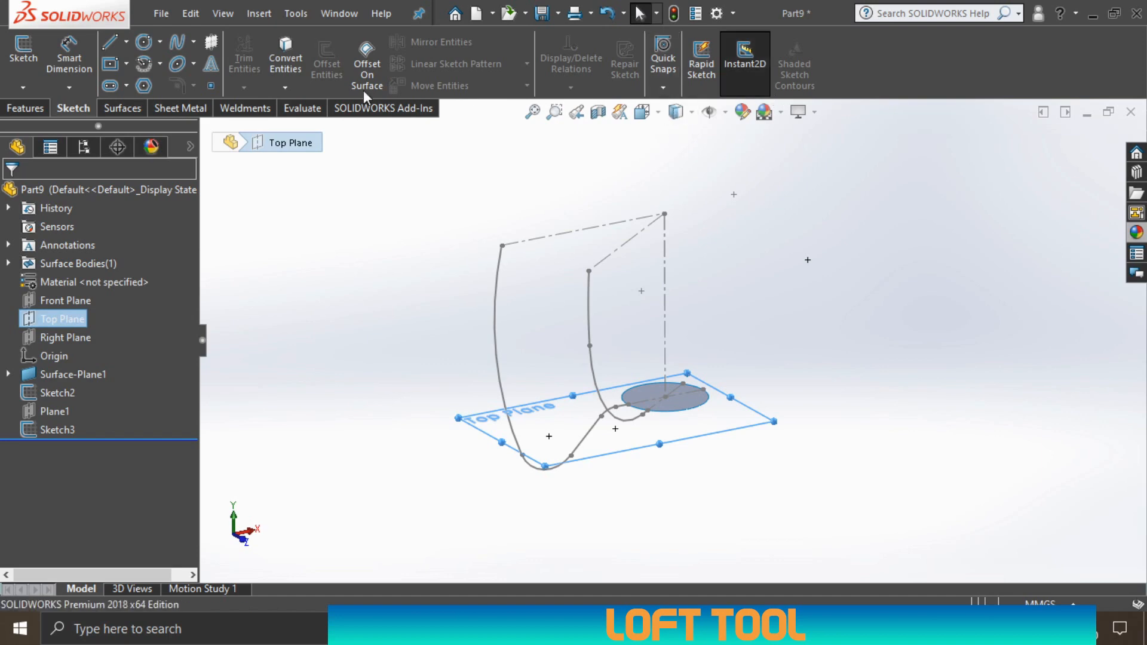
click(24, 107)
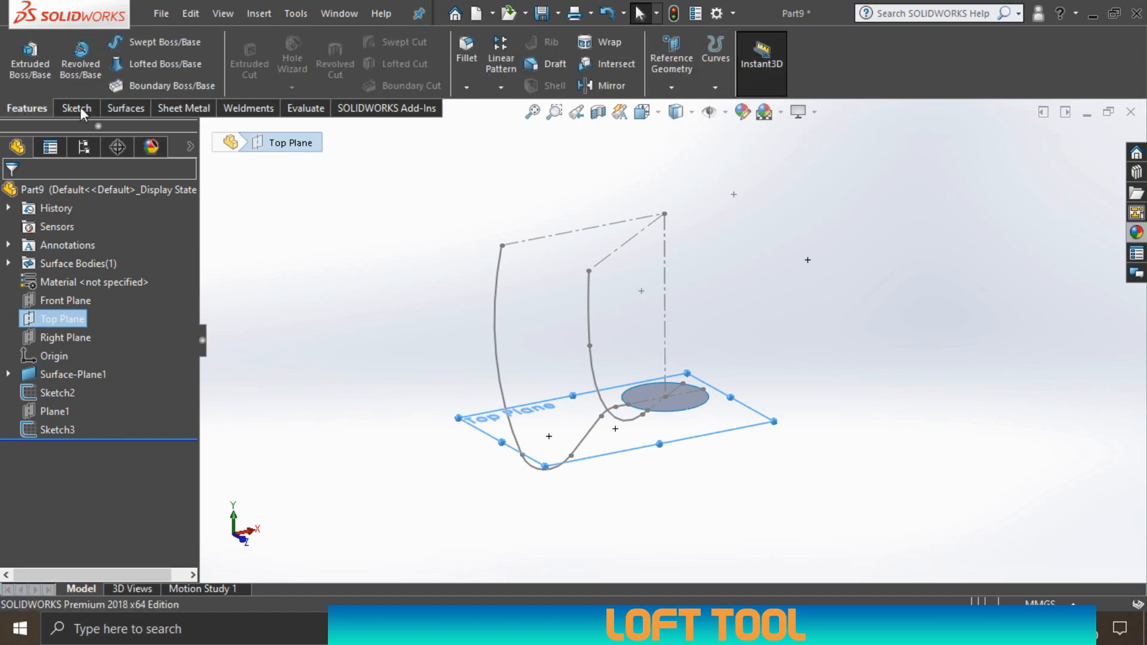
click(680, 90)
click(687, 108)
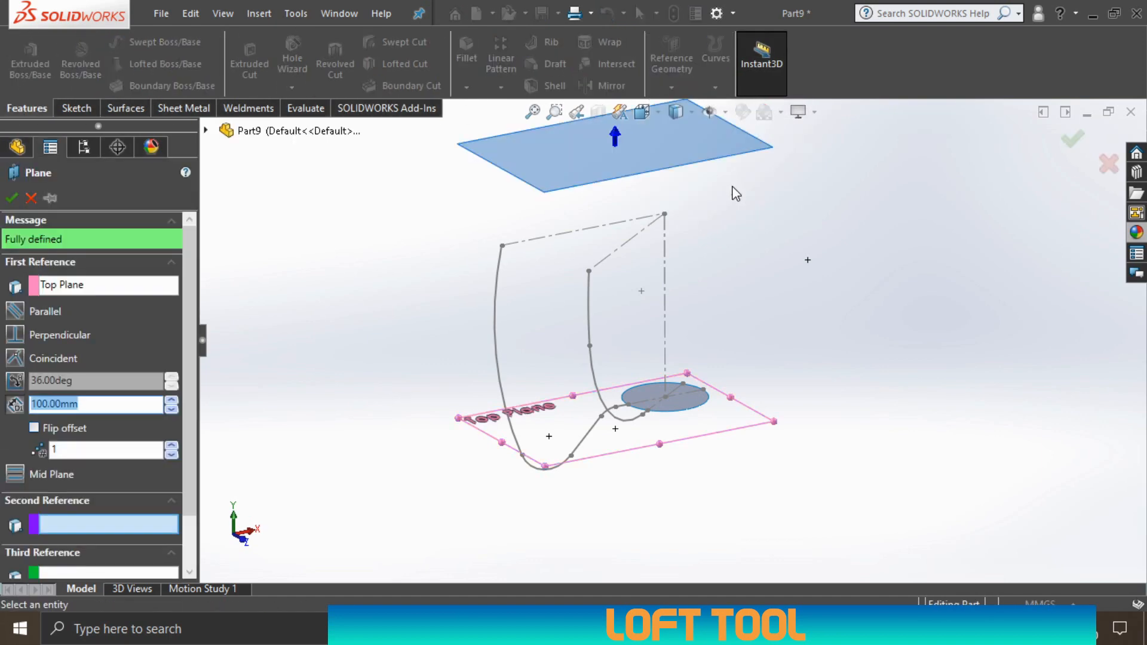
click(665, 215)
key(Return)
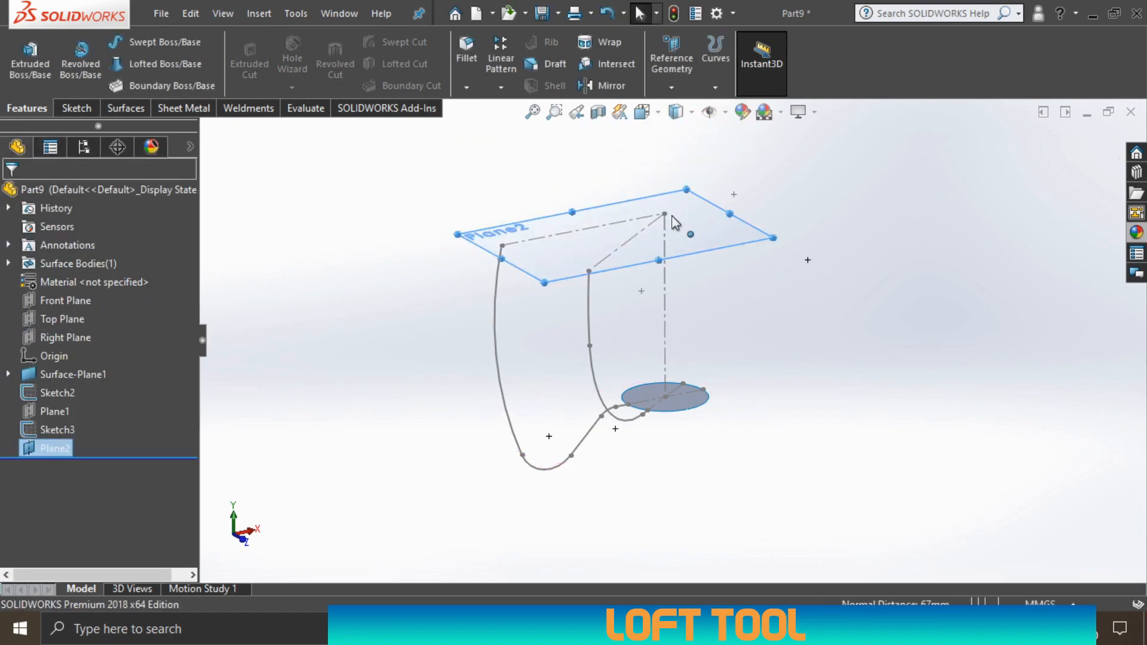
click(887, 272)
- Sketch a 65 mm radius circle on Plane2, centered on the vertical centerline's top and passing through the second profile's top endpoint
click(74, 108)
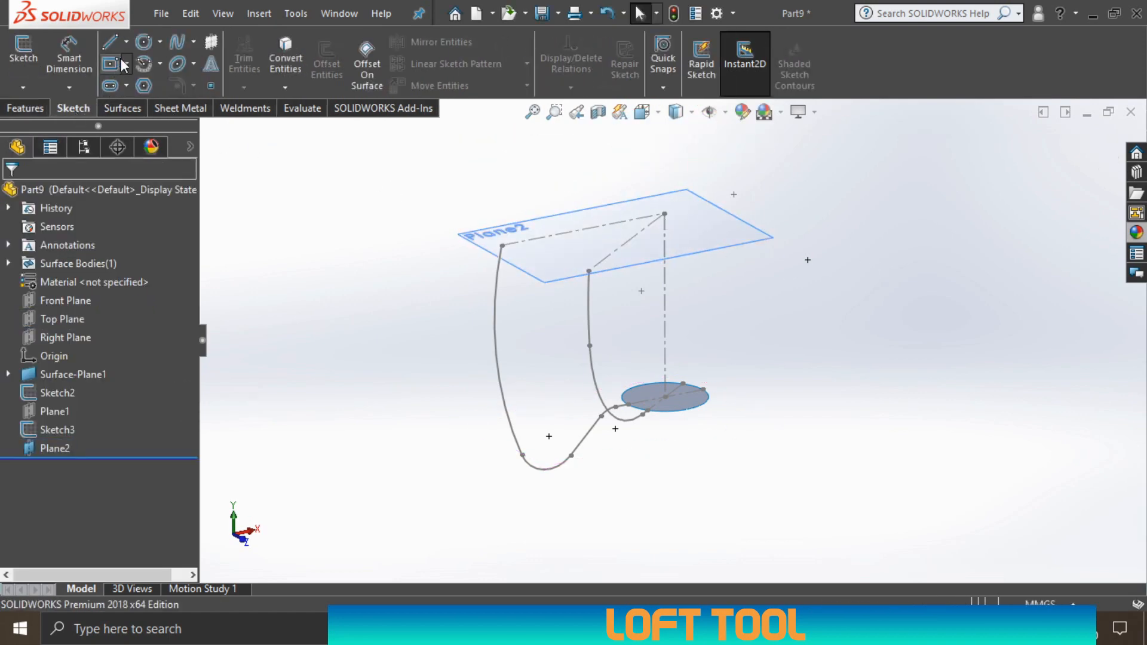
click(24, 58)
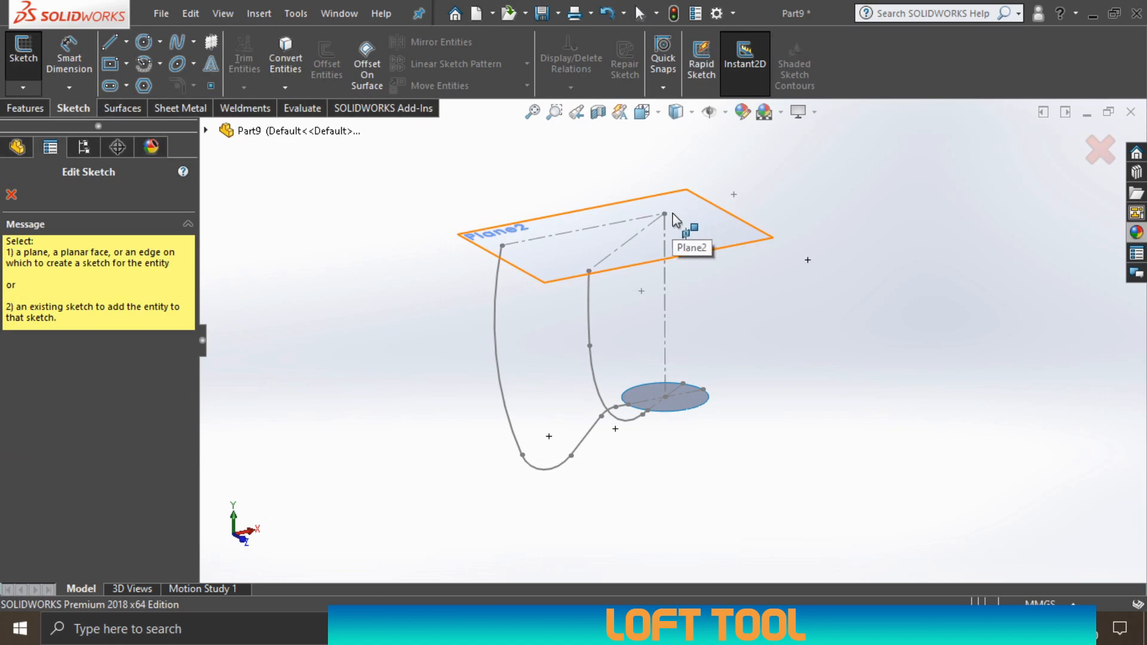
click(674, 220)
click(665, 214)
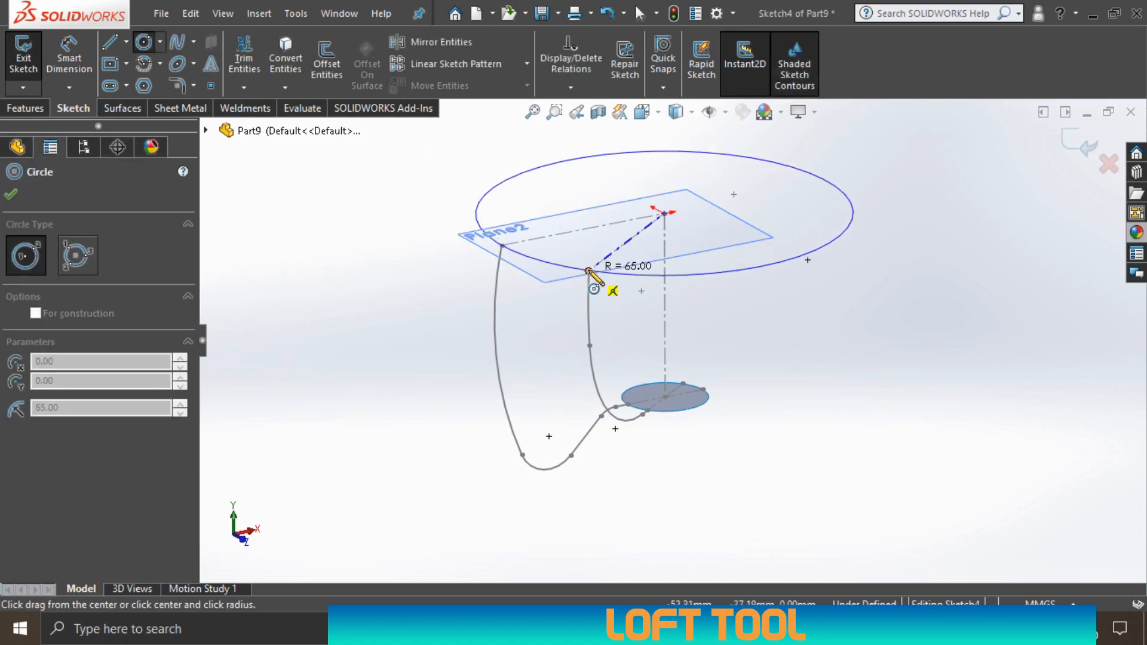
click(588, 272)
right_click(787, 288)
click(822, 303)
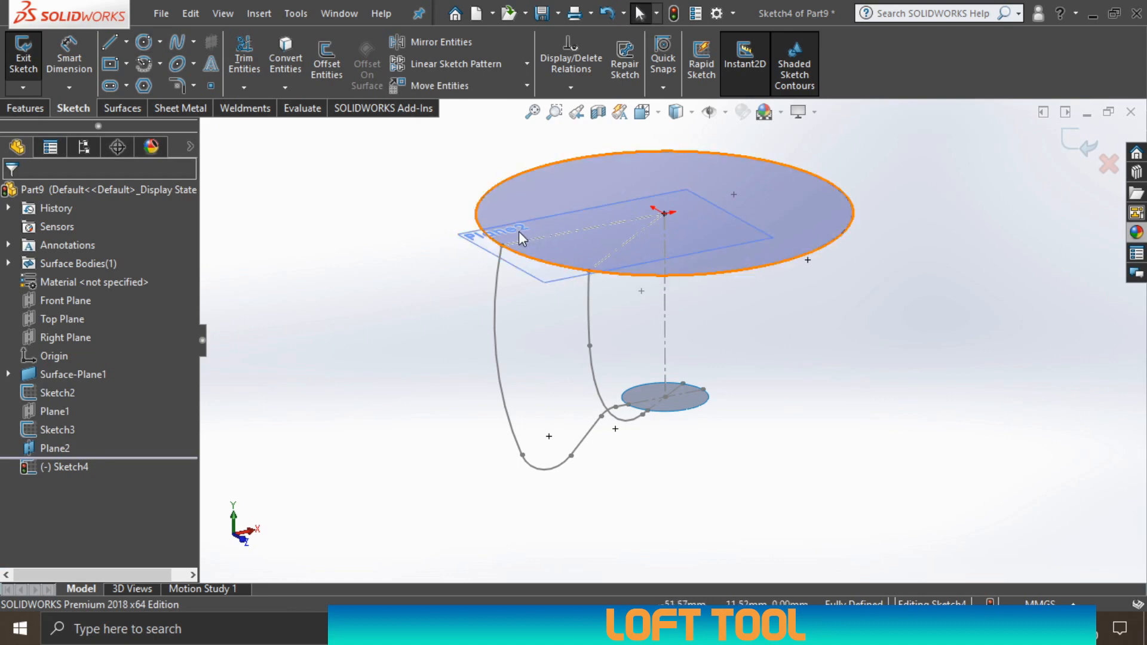
- Convert both profiles' top centerlines into the circle sketch as lines
click(618, 241)
click(623, 246)
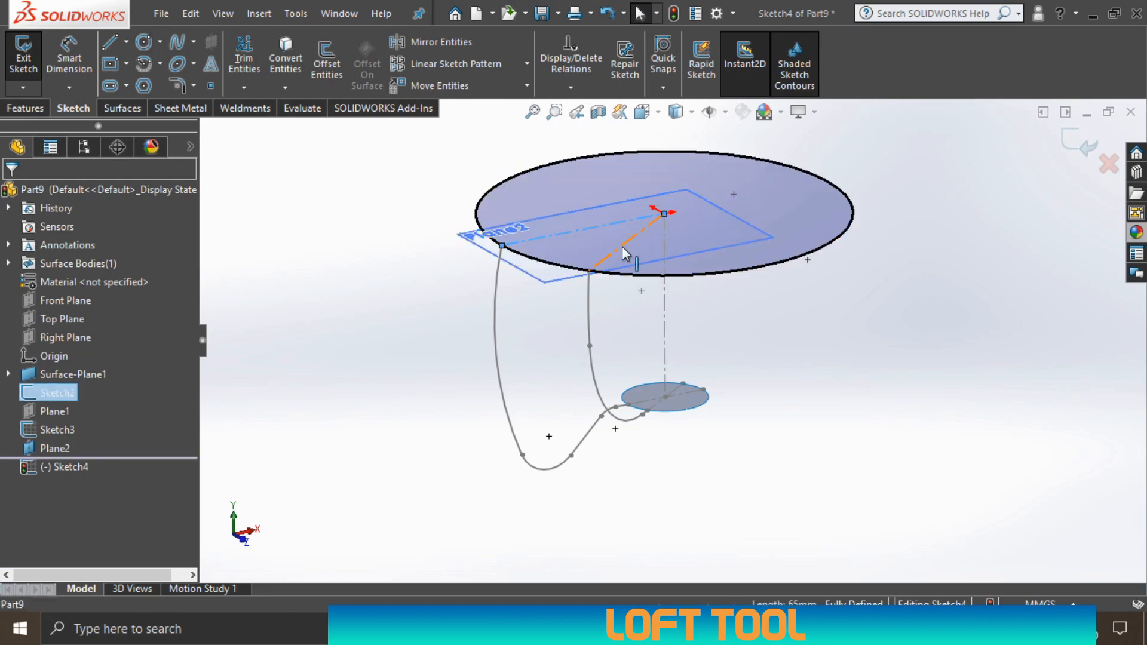
click(296, 60)
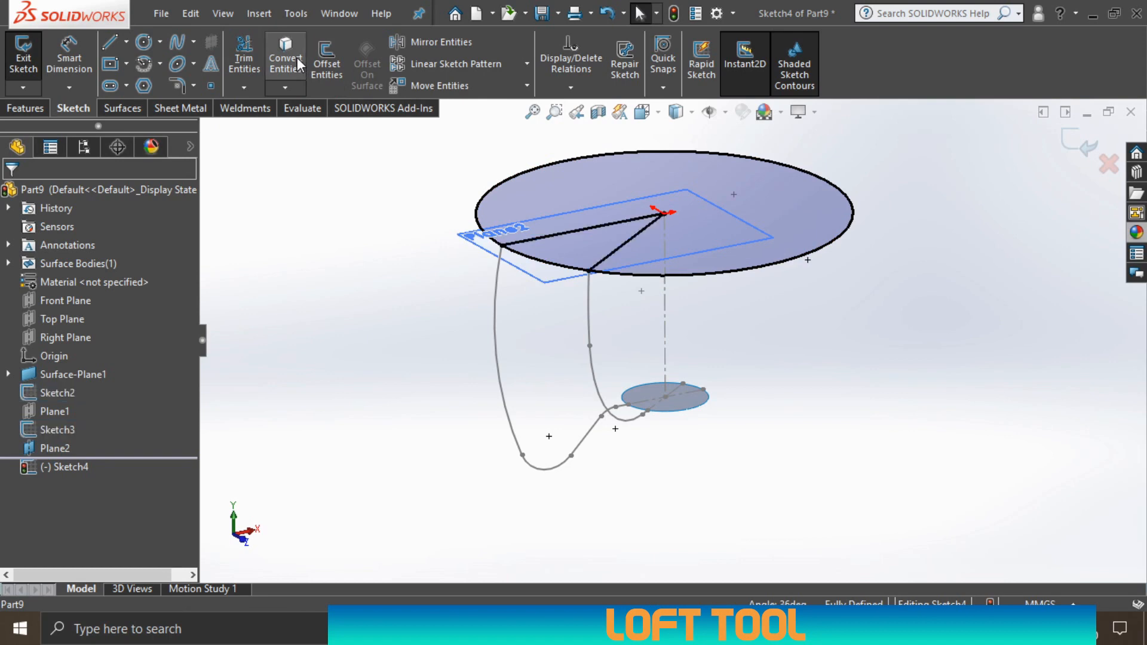
- Trim the circle down to the short arc between the two converted lines
click(253, 62)
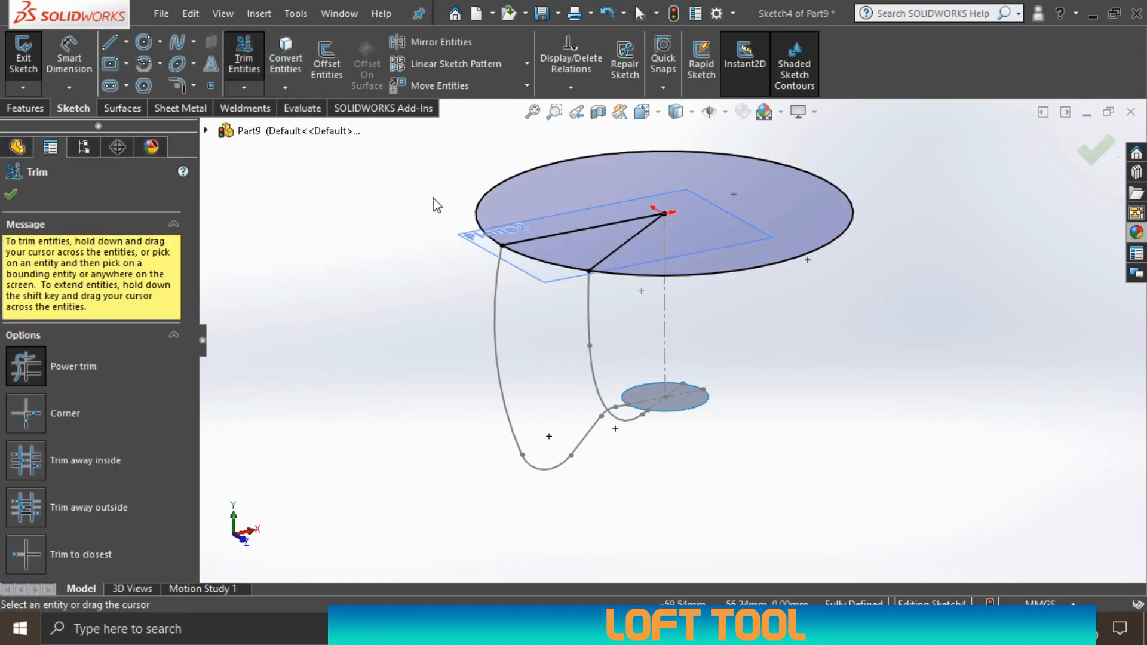
drag(436, 205, 538, 192)
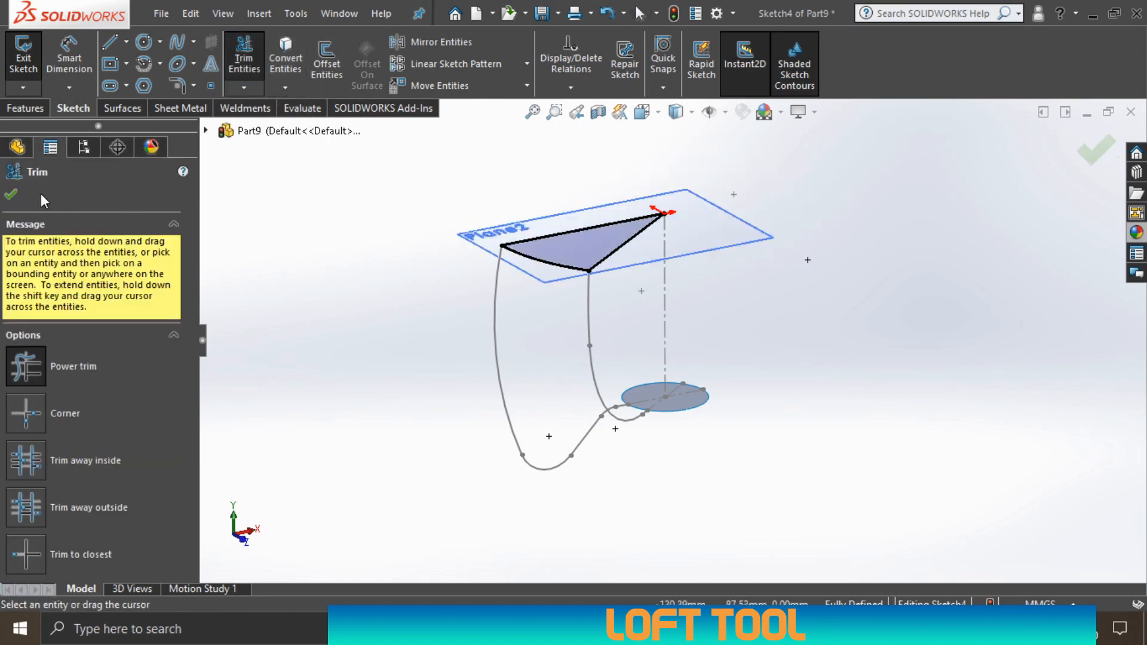
click(11, 195)
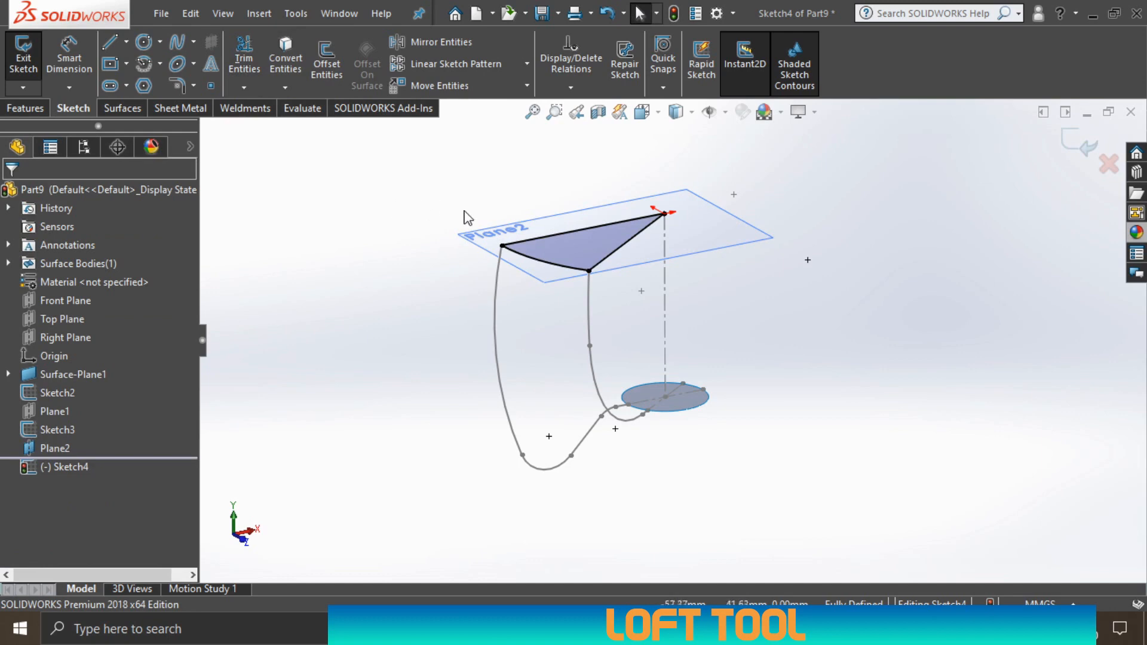
- Make the two straight lines bounding the arc construction geometry
click(565, 235)
ctrl+click(618, 248)
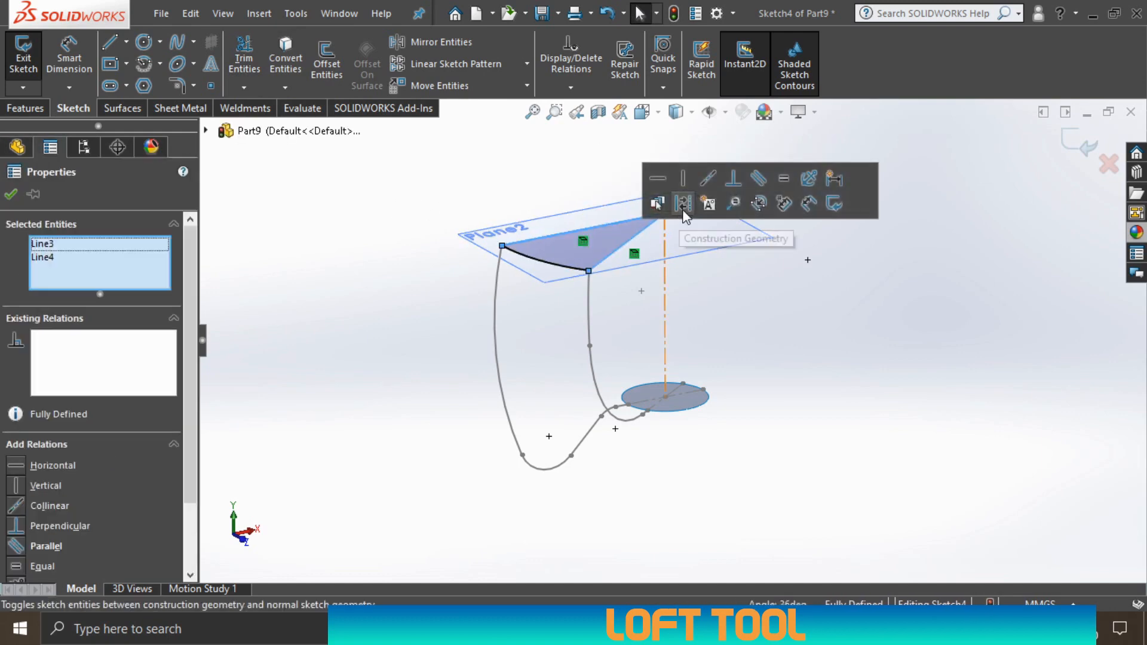
click(683, 204)
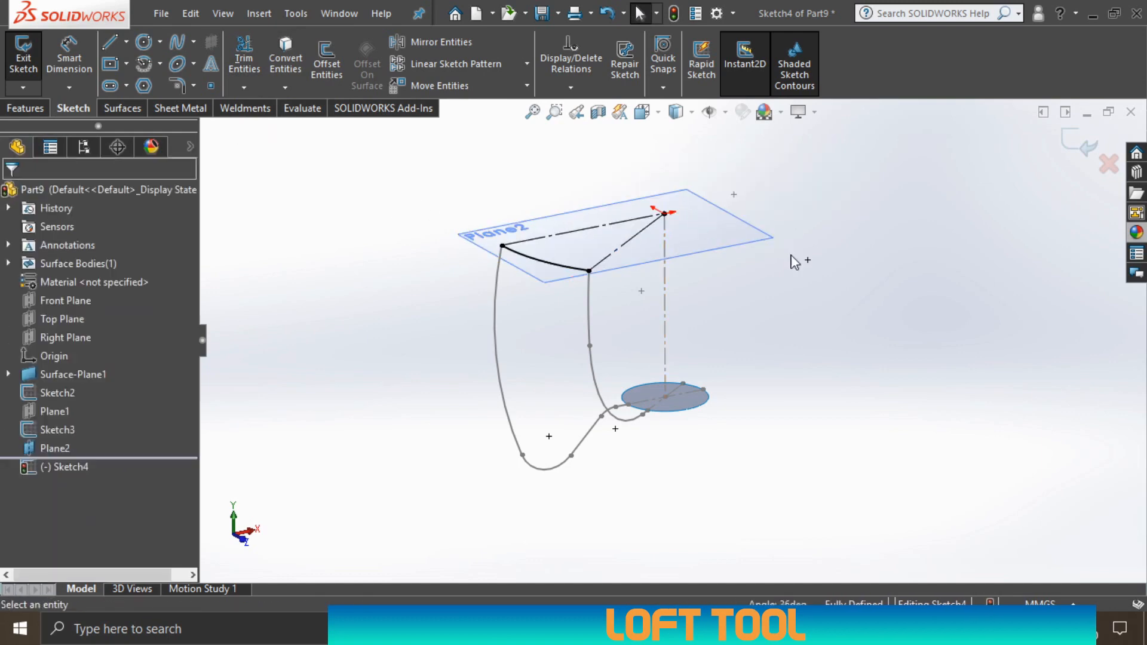
- Close the arc sketch and hide Plane2
click(1088, 145)
right_click(730, 248)
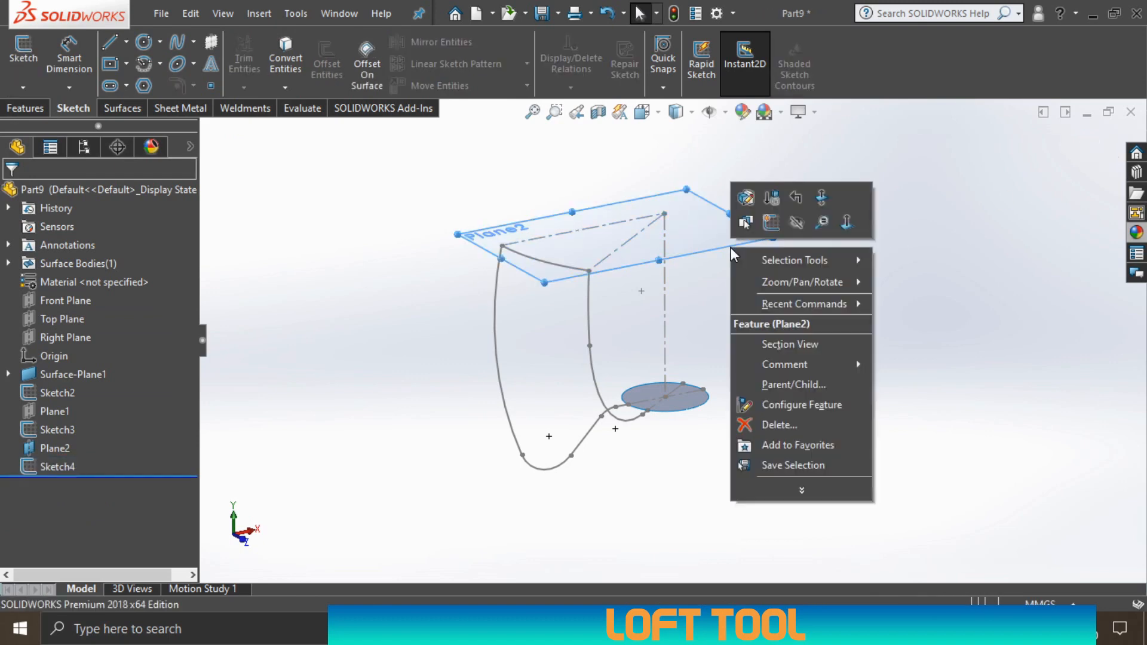
click(797, 222)
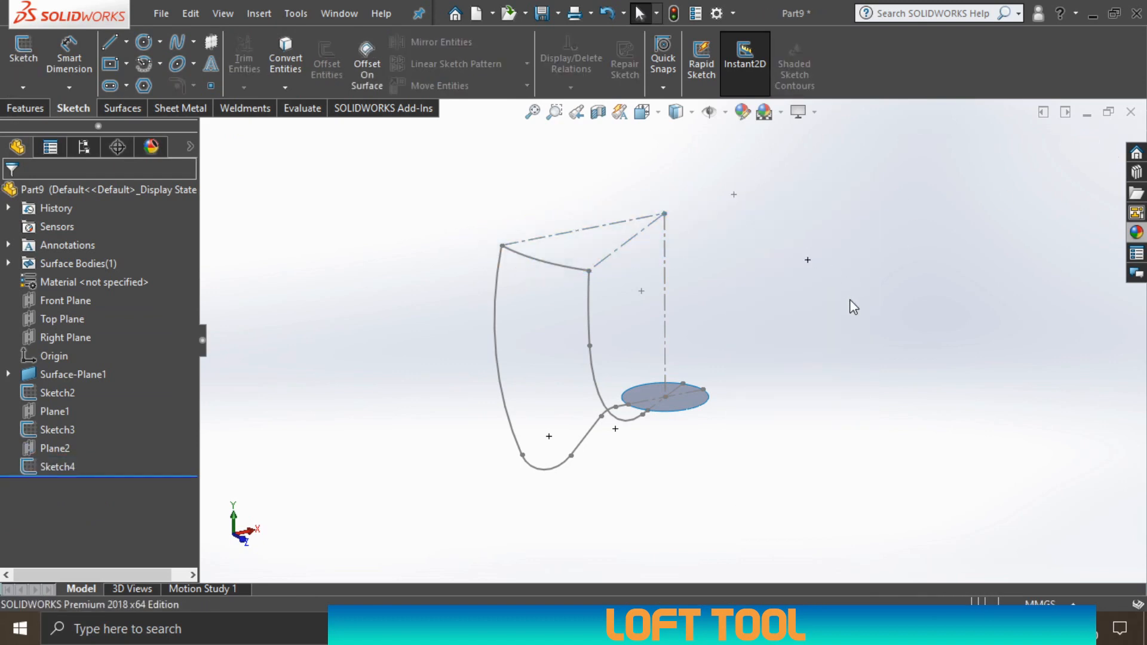
- Start a Lofted Surface and select the first side profile as an open-loop profile using the SelectionManager
mouse_move(696, 353)
middle_down()
mouse_move(781, 287)
mouse_move(833, 402)
mouse_move(825, 346)
mouse_move(745, 315)
mouse_move(671, 307)
mouse_move(693, 350)
middle_up()
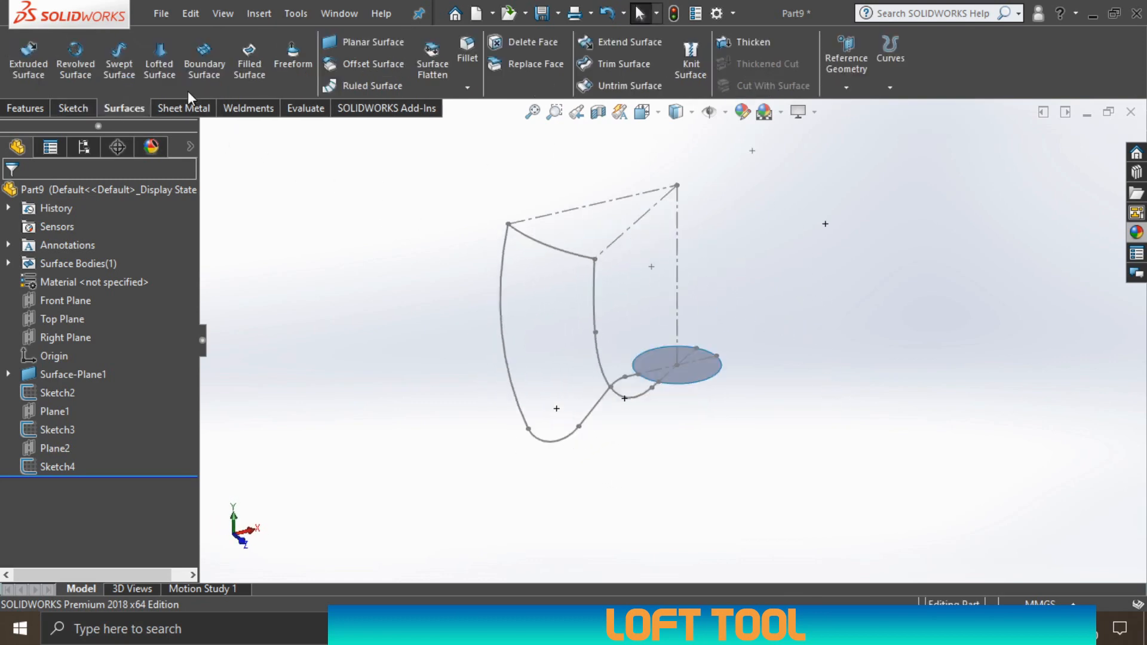
click(159, 49)
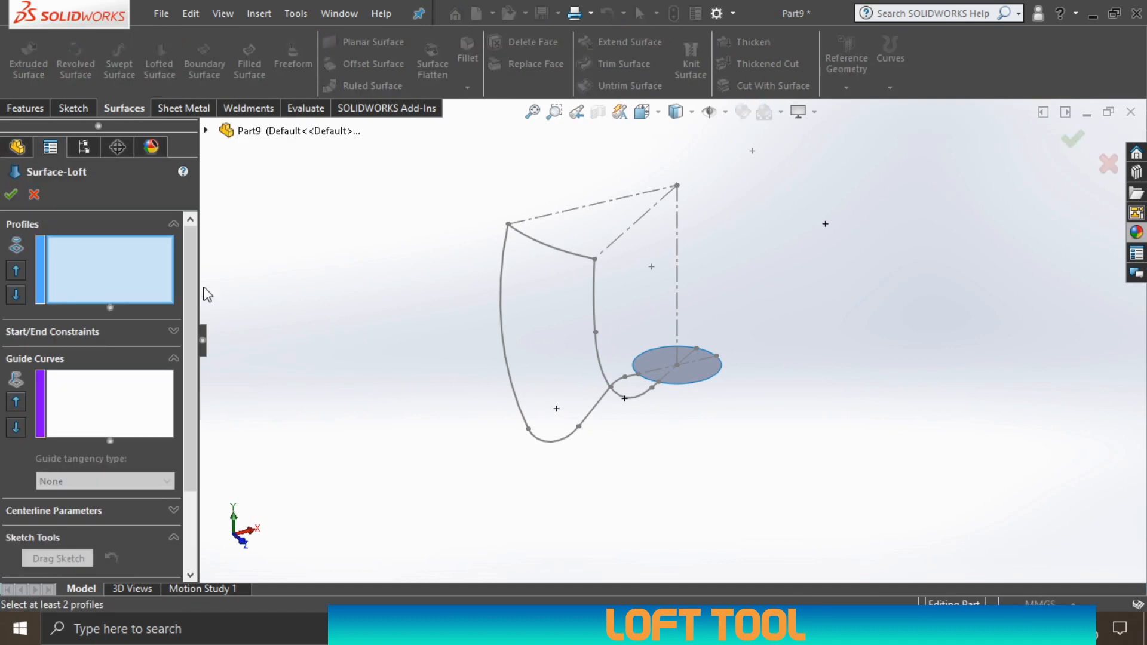
click(103, 278)
right_click(104, 267)
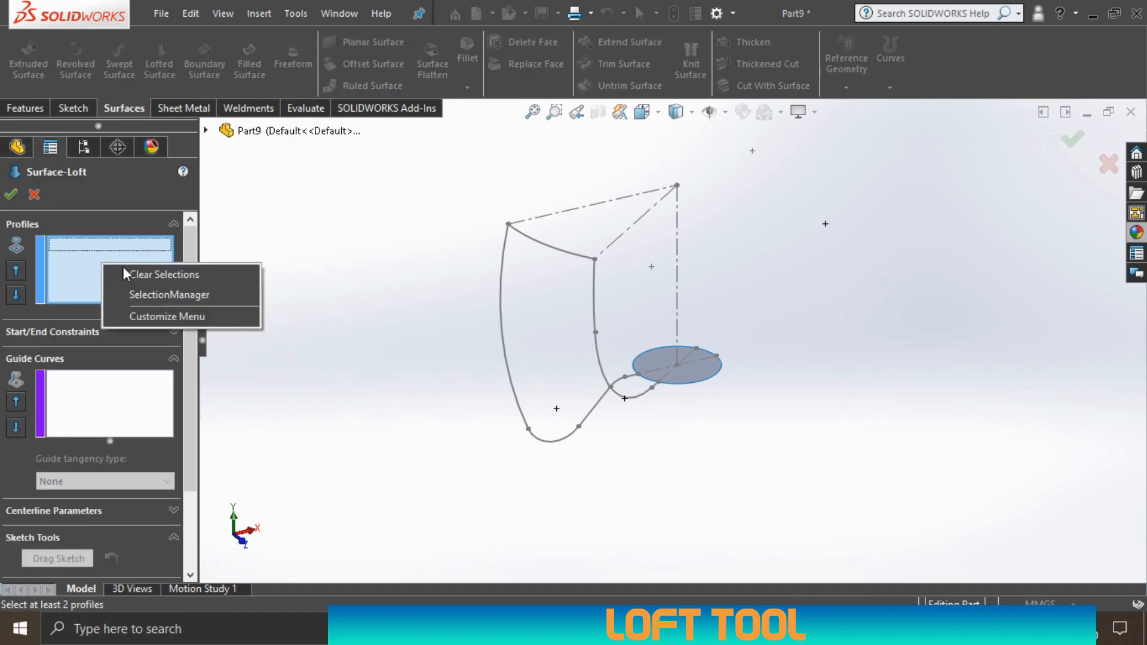
click(162, 296)
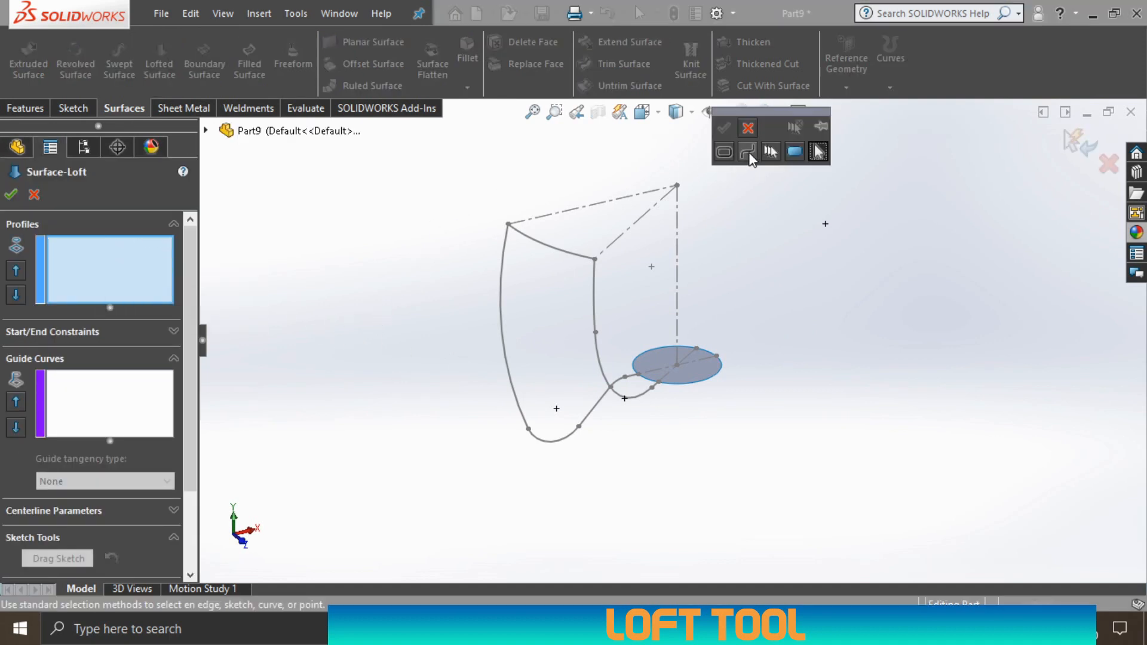
click(749, 153)
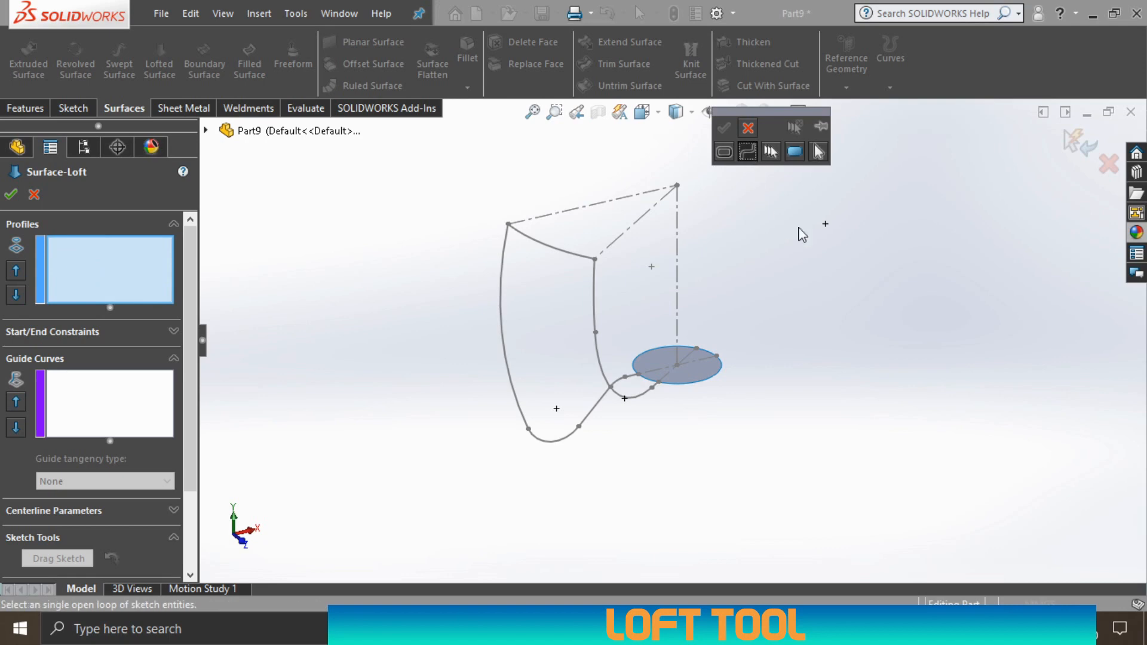
click(502, 255)
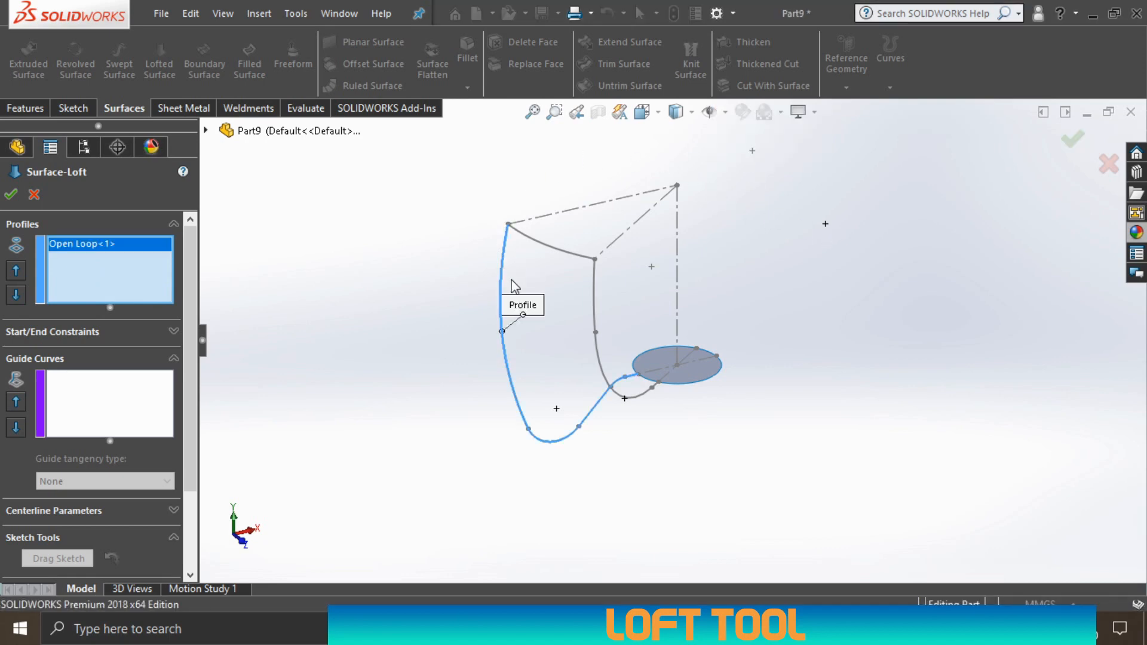
- Add the second side profile, on the 36-degree plane, as the loft's other open-loop profile
right_click(78, 272)
click(144, 304)
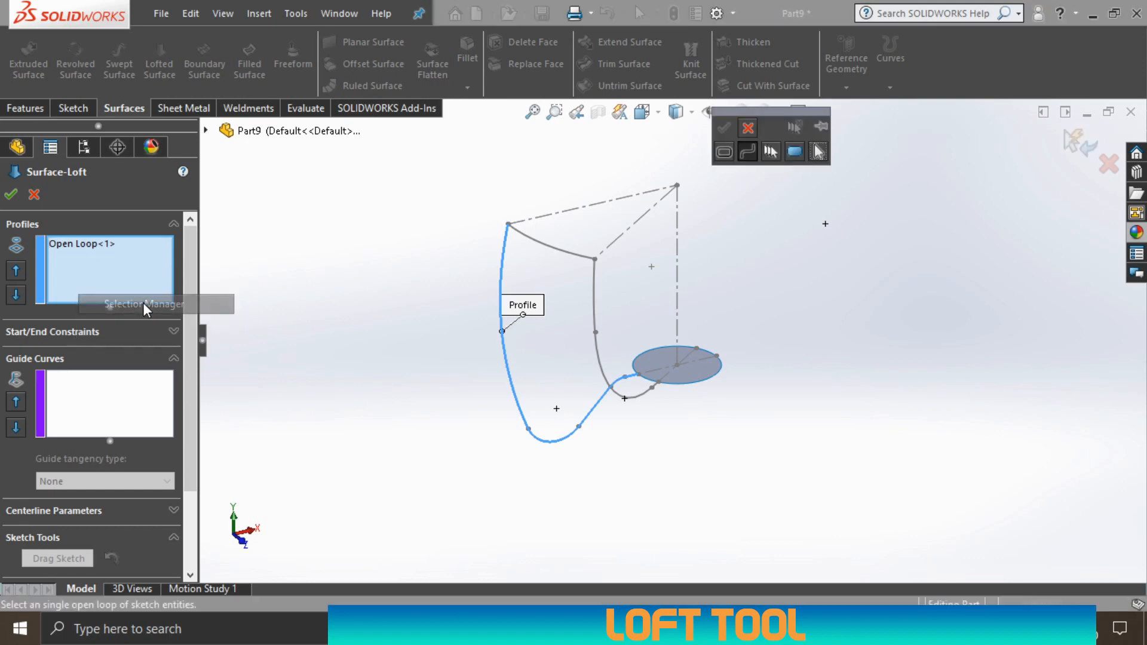
click(596, 306)
right_click(596, 306)
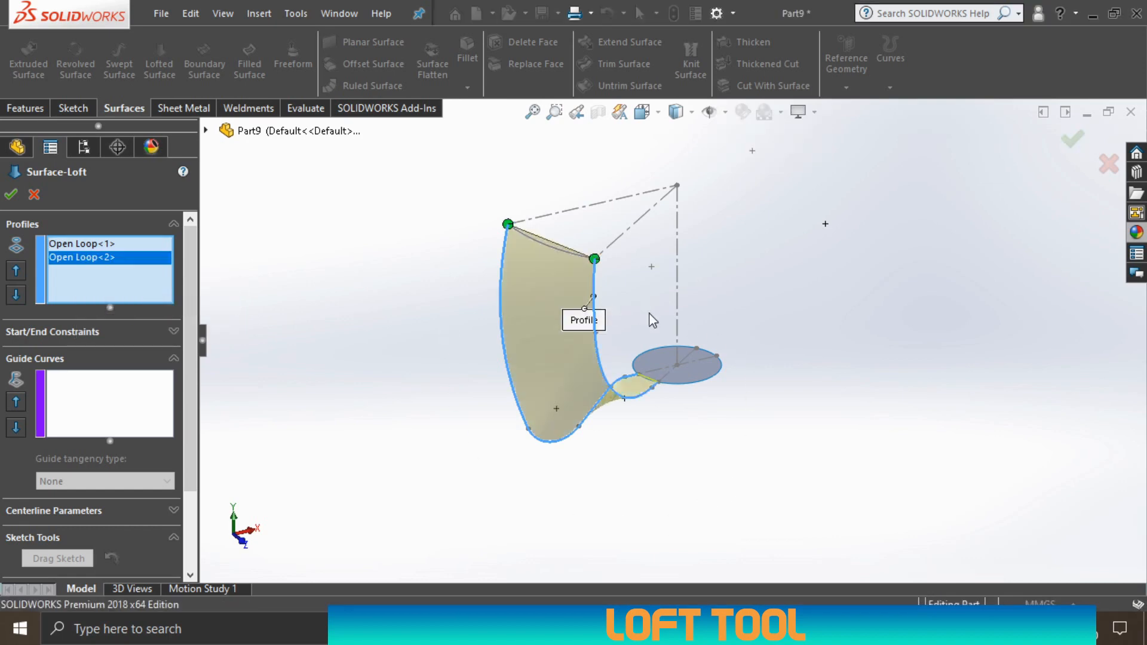
- Add the circular edge of the flat disc as a closed-loop guide curve for the loft using the SelectionManager
mouse_move(649, 313)
middle_down()
mouse_move(658, 430)
mouse_move(655, 314)
mouse_move(642, 309)
middle_up()
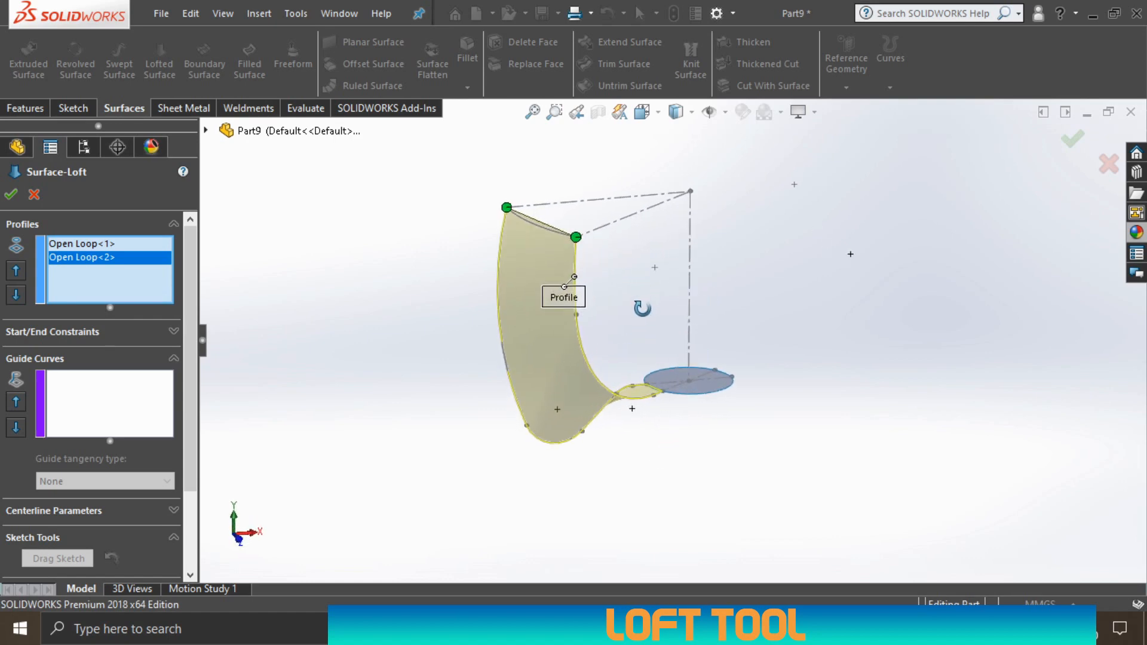
click(112, 407)
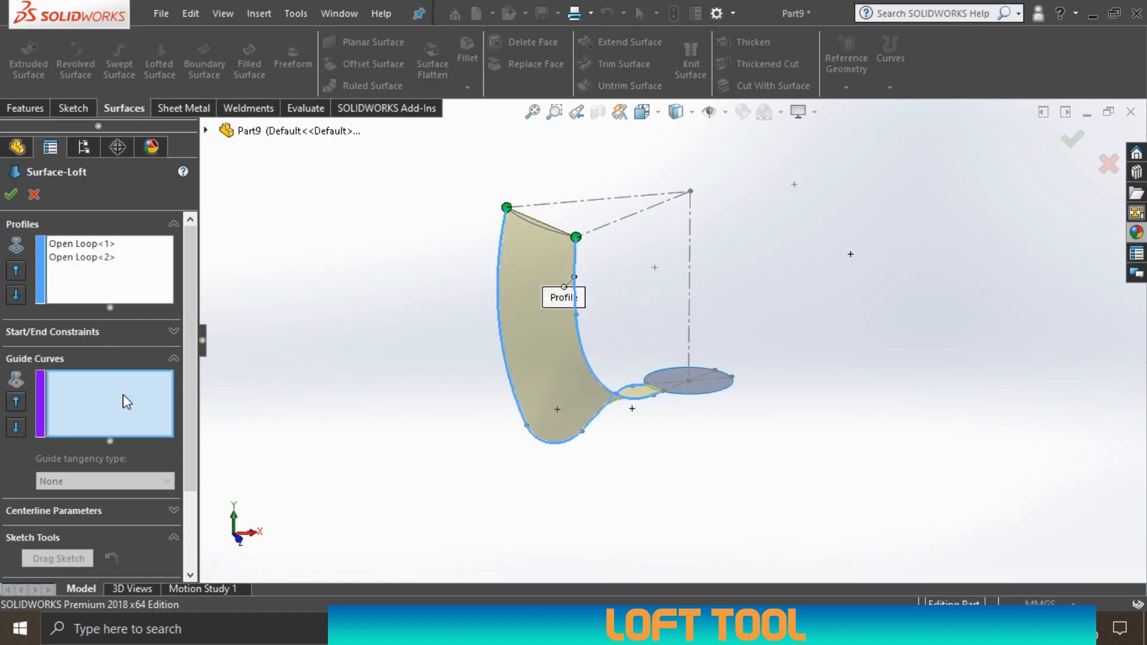
right_click(123, 396)
click(177, 425)
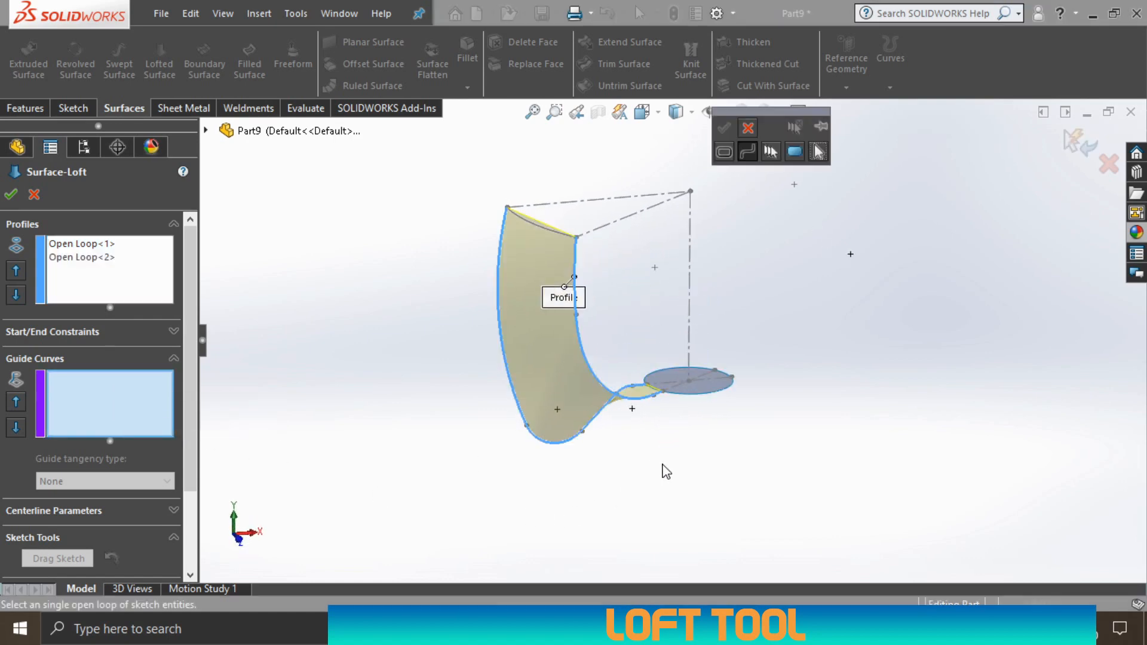
click(724, 153)
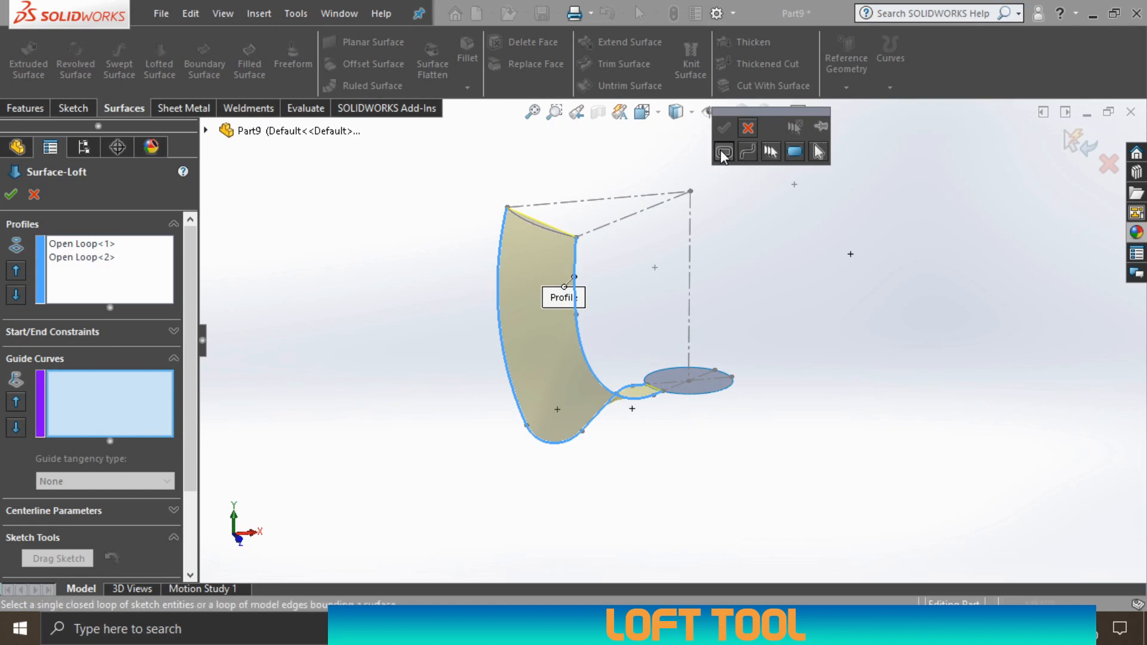
click(686, 400)
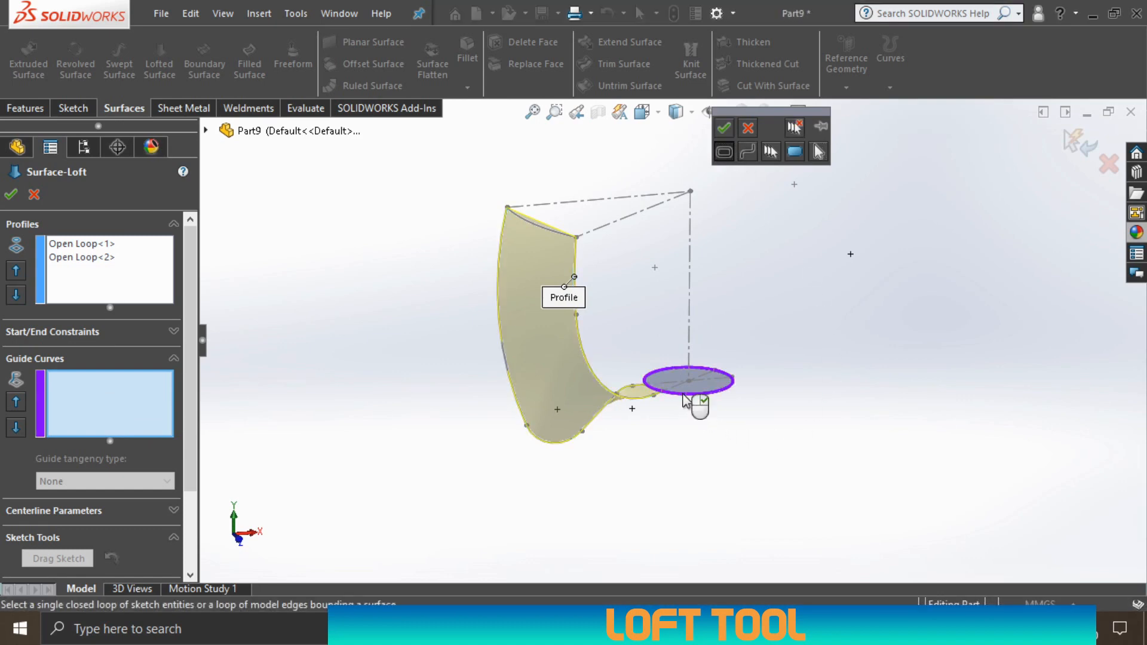
right_click(685, 400)
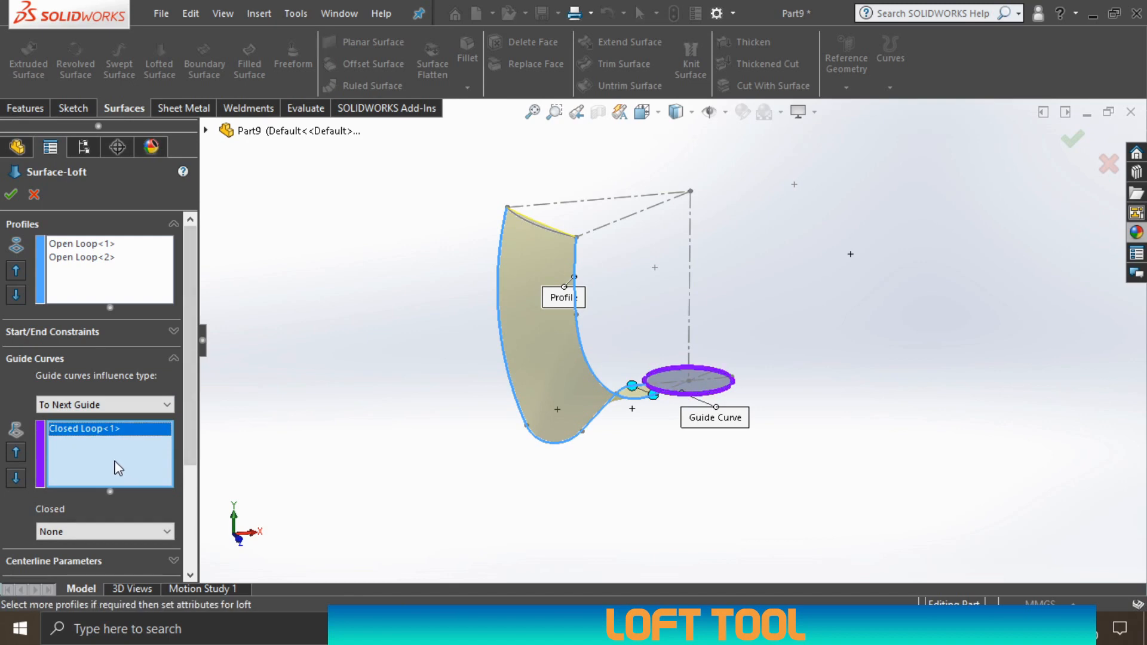
- Add the arc joining the upper ends of the two profiles as an open-loop guide curve
right_click(113, 463)
click(160, 489)
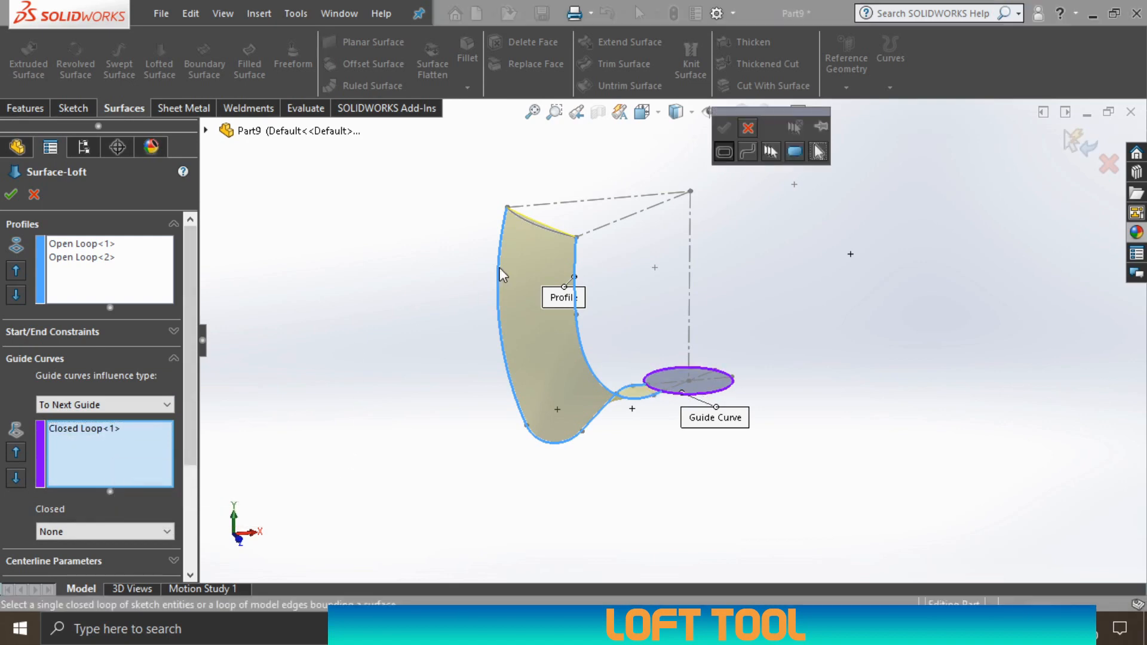
click(748, 153)
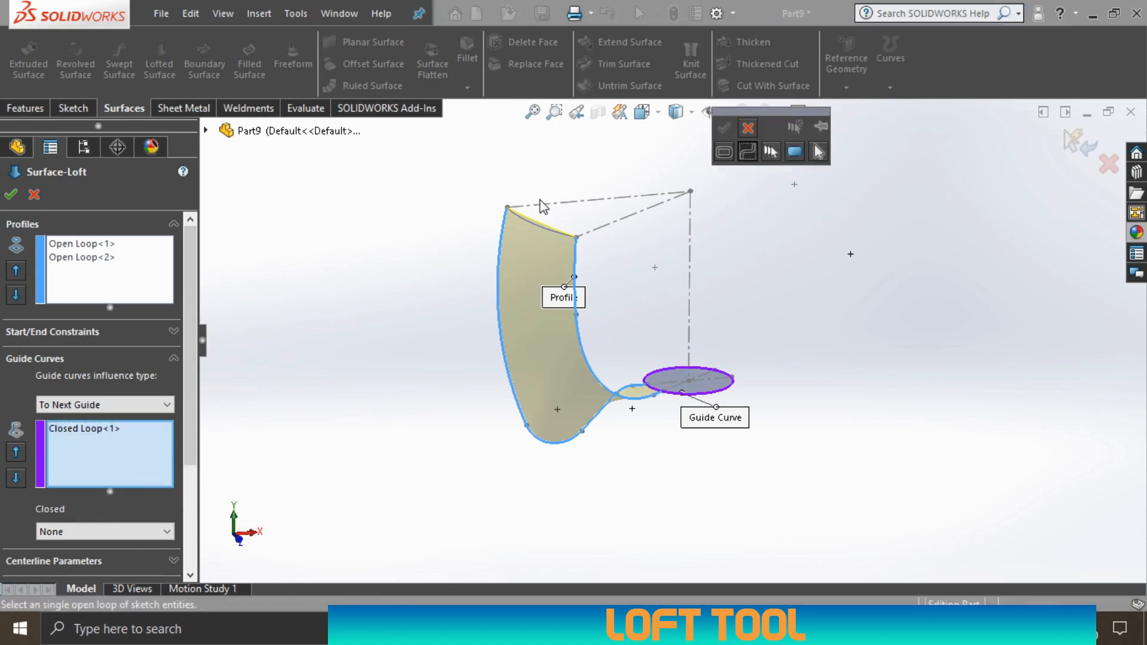
click(541, 232)
right_click(541, 232)
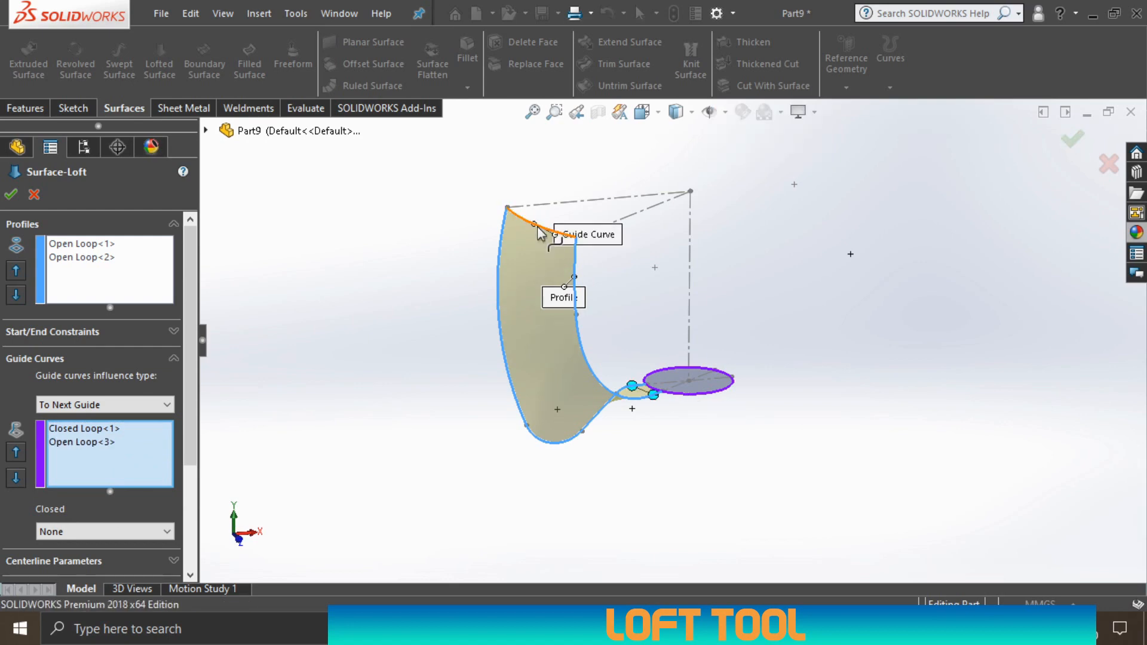
- Set the loft's start constraint to Normal To Profile with a tangent length of 0.8
middle_drag(657, 487, 669, 464)
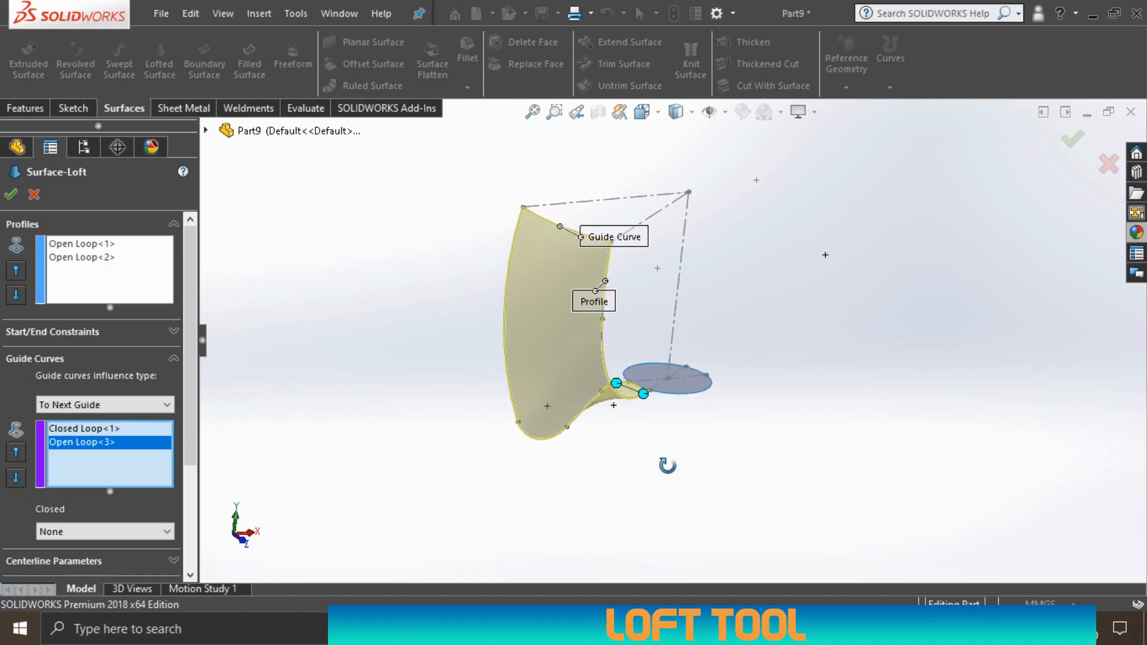
click(73, 332)
click(76, 370)
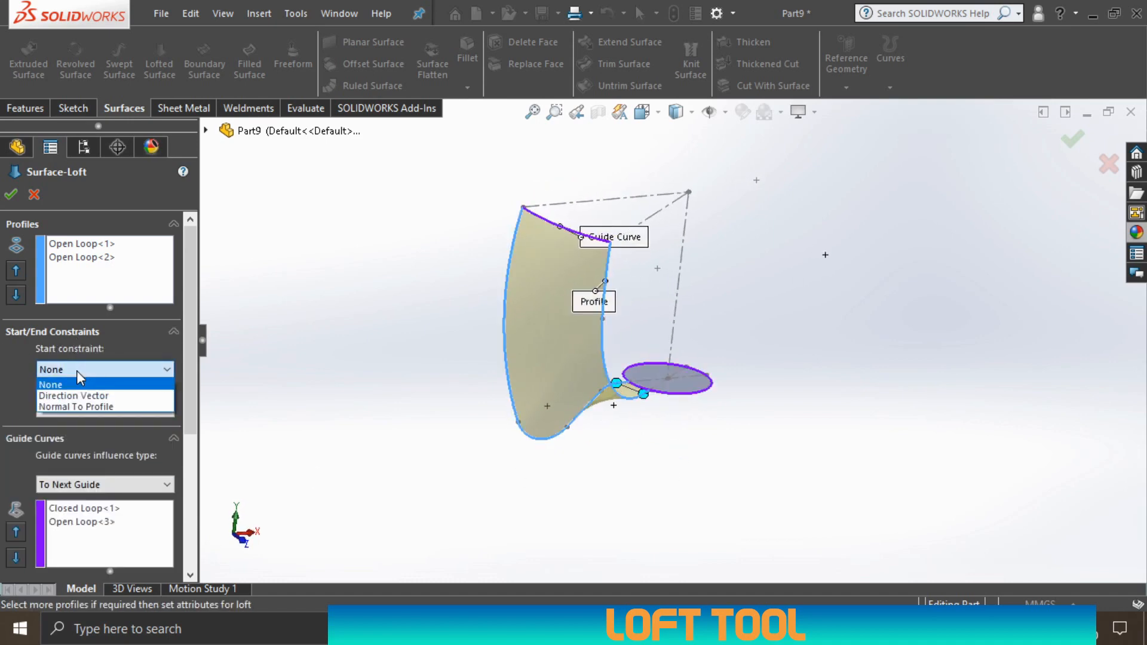
click(78, 405)
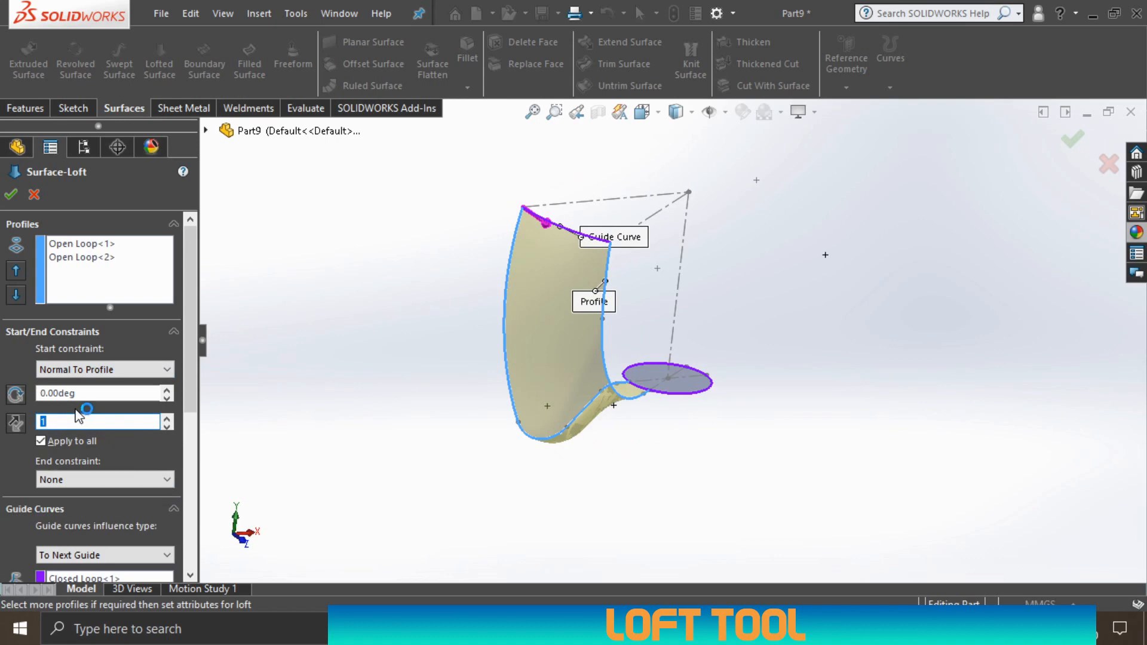
middle_drag(365, 394, 442, 442)
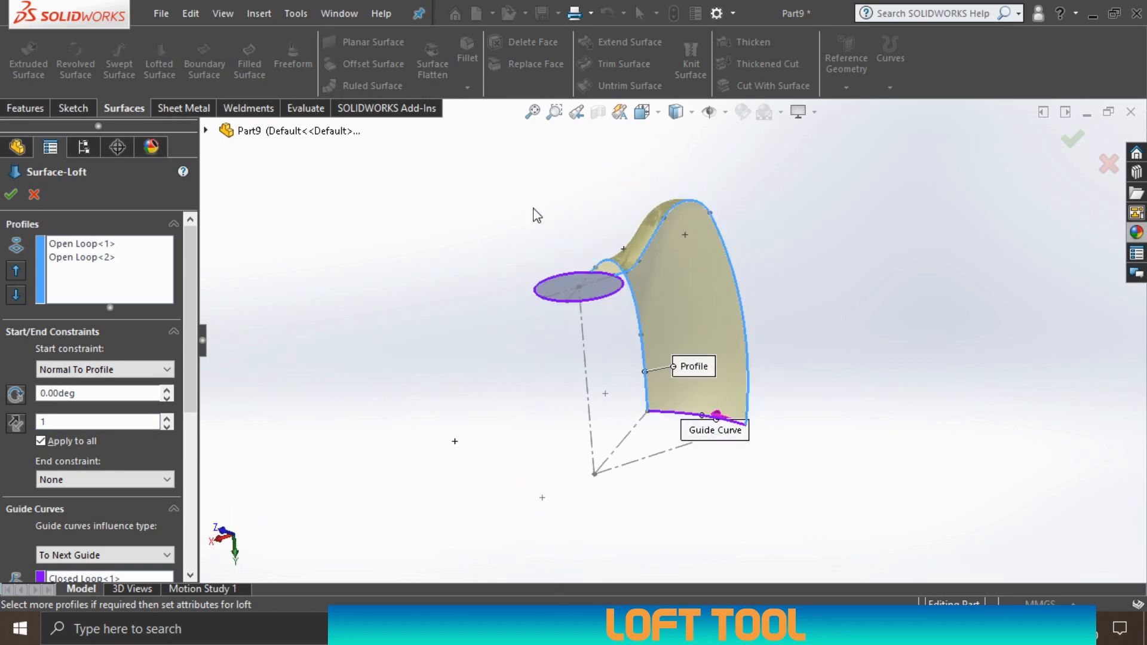
middle_drag(536, 215, 528, 323)
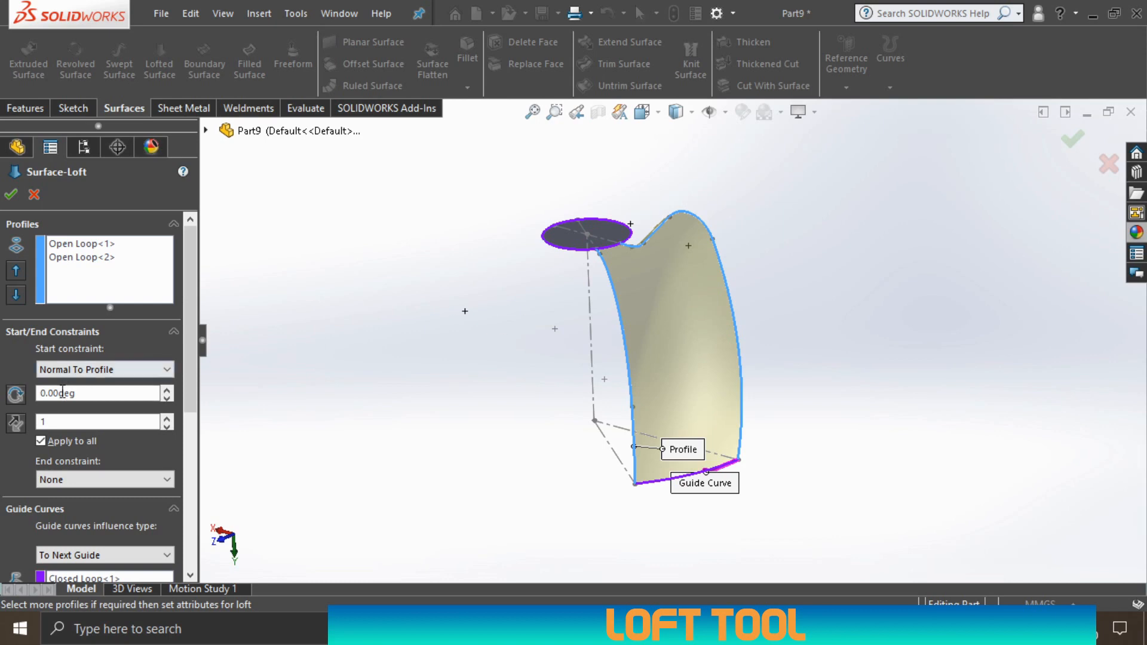
double_click(59, 422)
text(0.8)
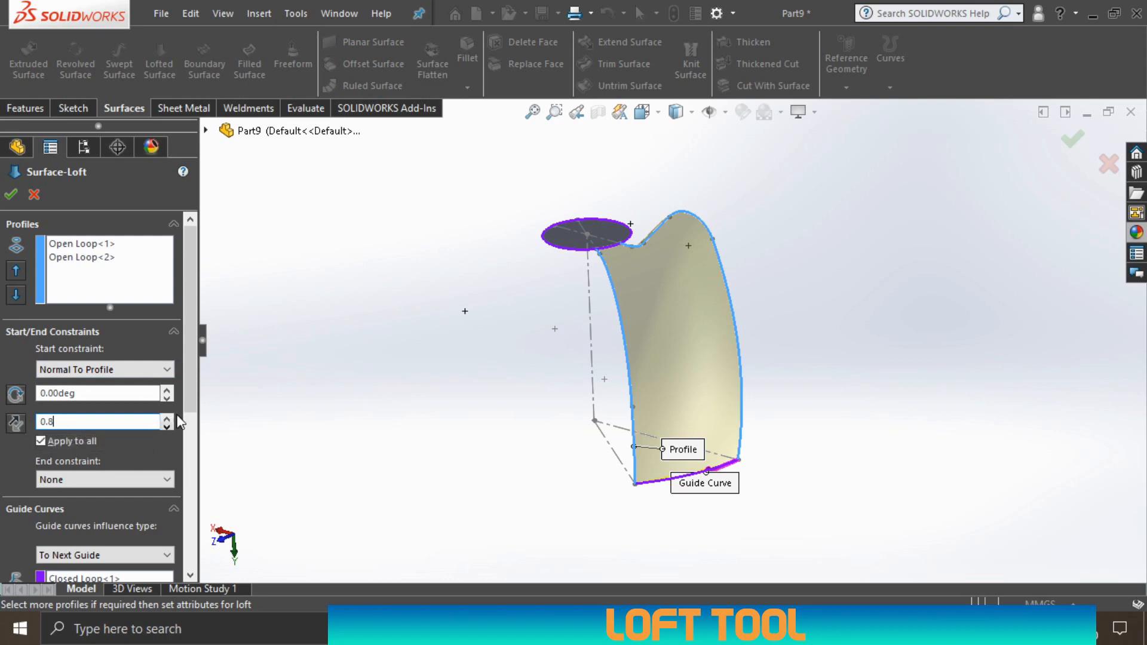
- Set the end constraint to Normal To Profile, adjust its tangent length and complete the lofted surface
drag(192, 413, 194, 485)
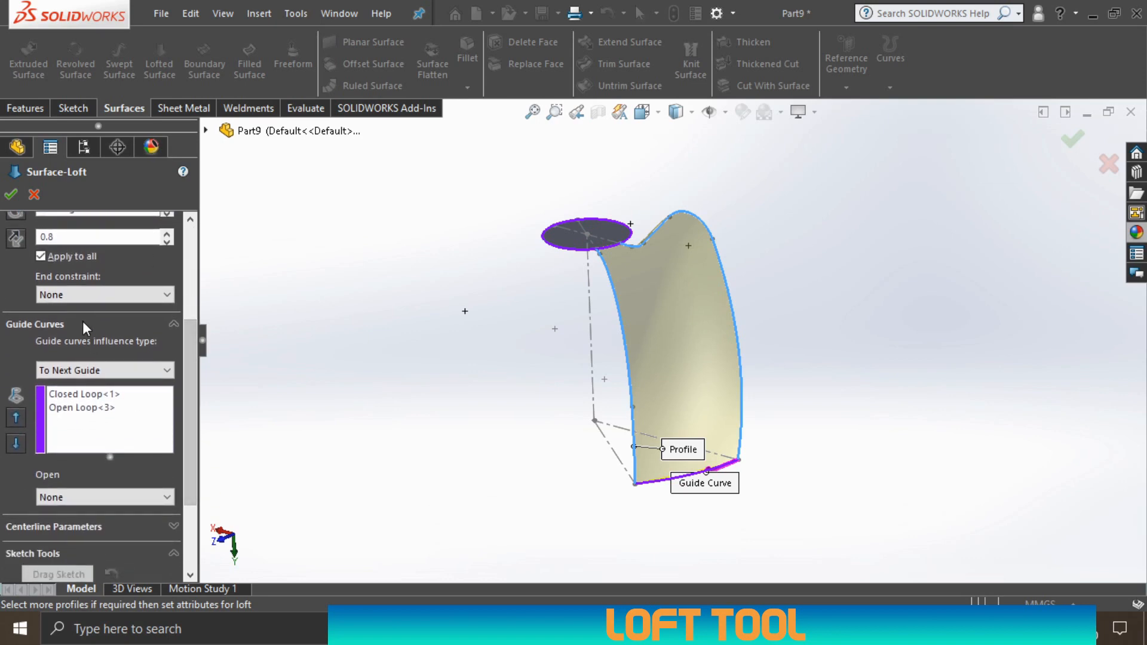
click(80, 293)
click(77, 331)
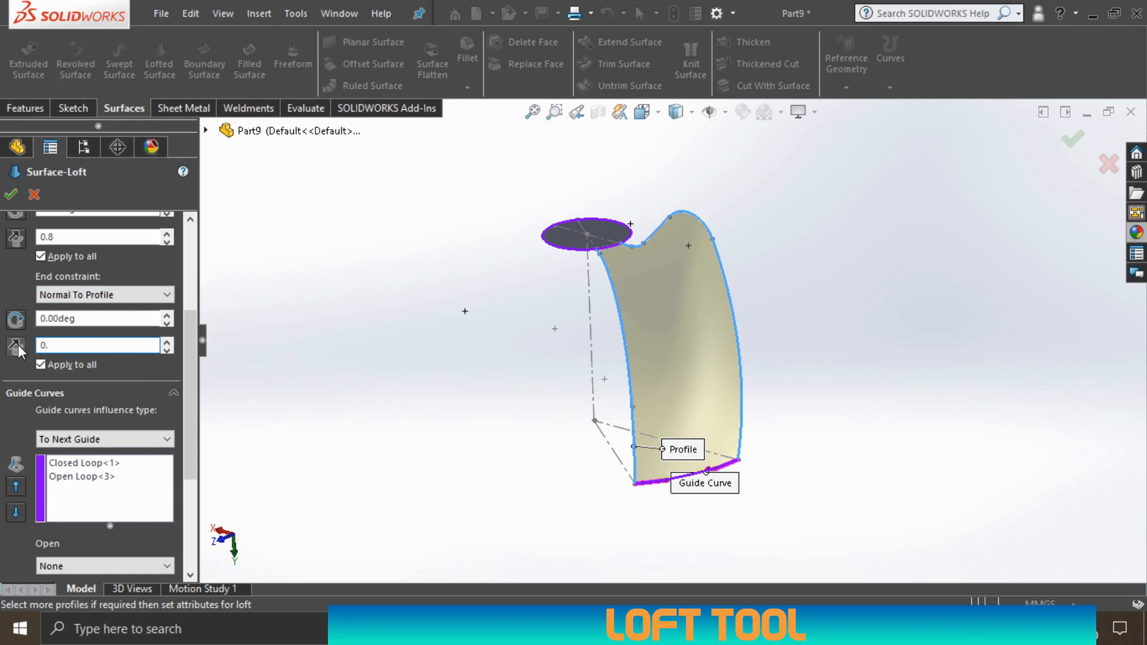
middle_drag(890, 394, 750, 338)
click(1072, 140)
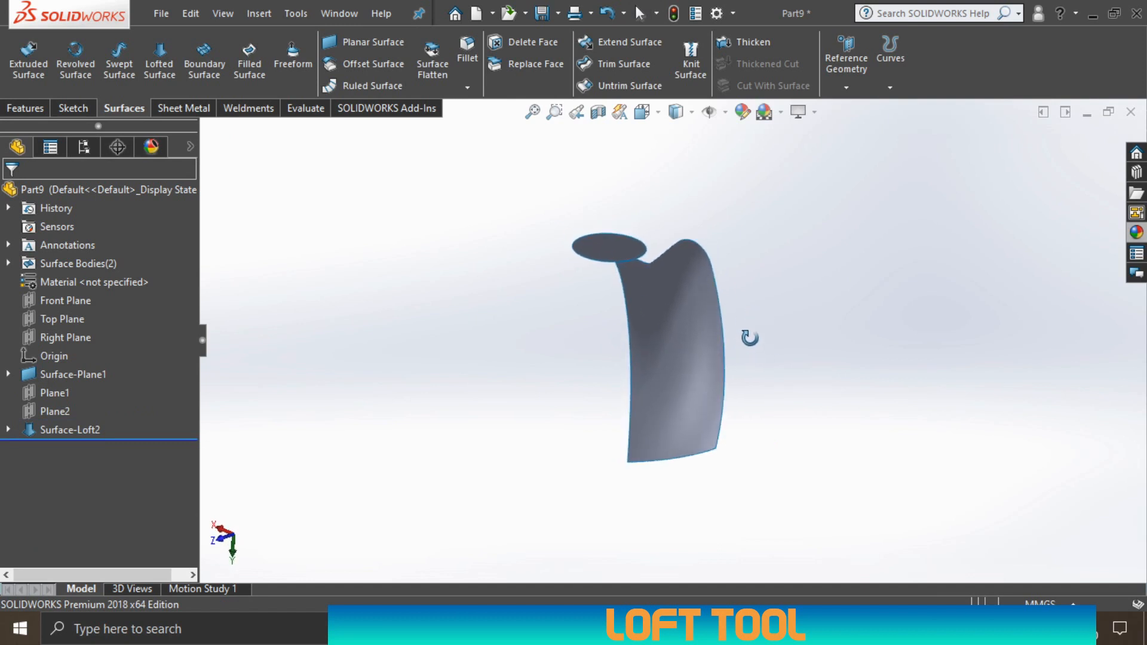
- Mirror the lofted surface body about Plane1
click(55, 393)
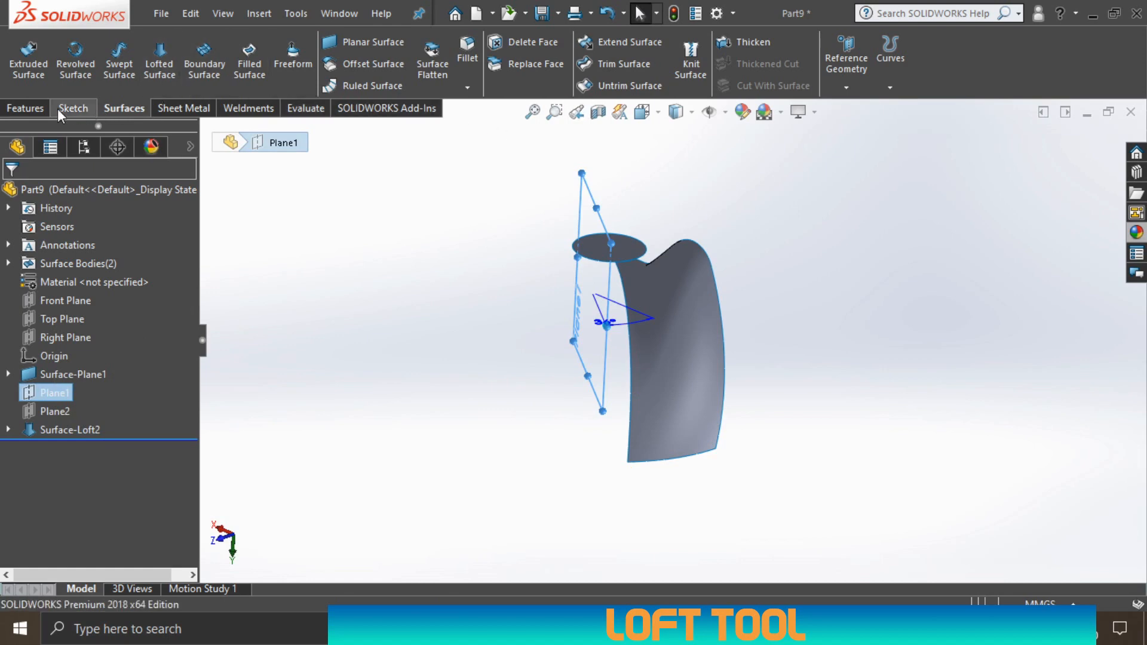
click(26, 108)
click(501, 87)
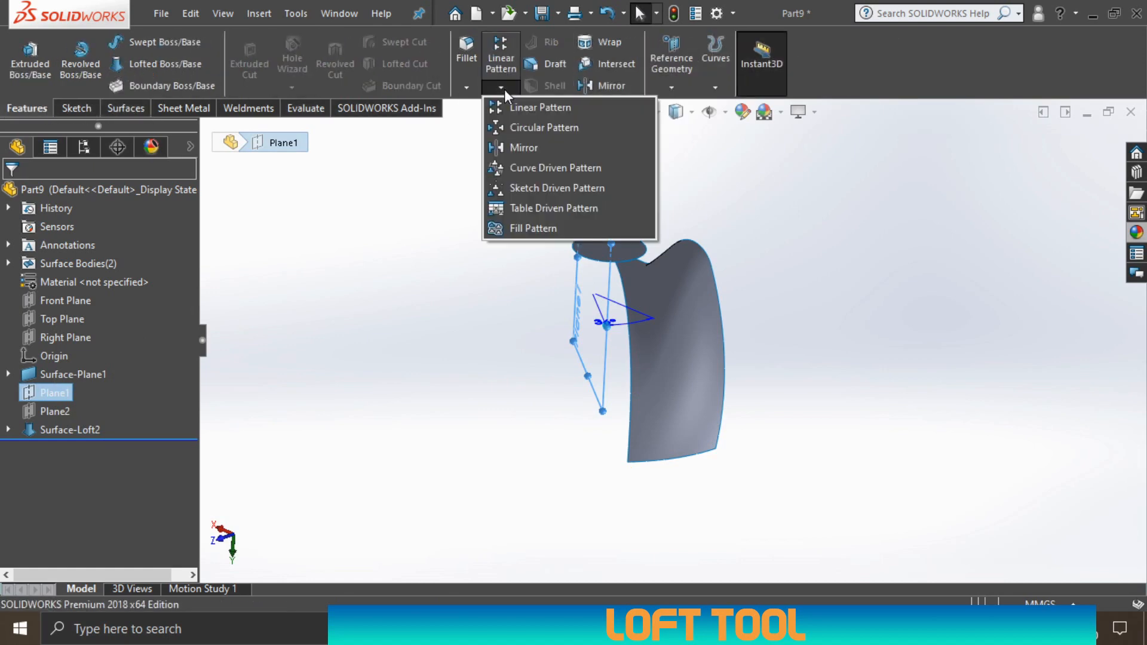
click(509, 148)
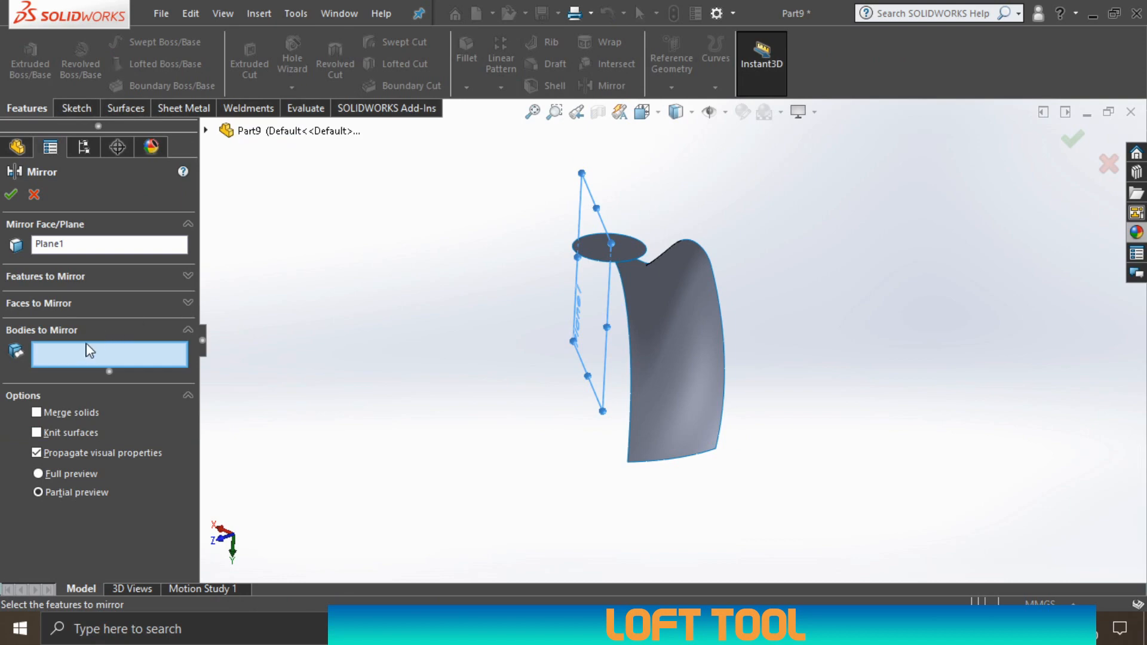
click(683, 358)
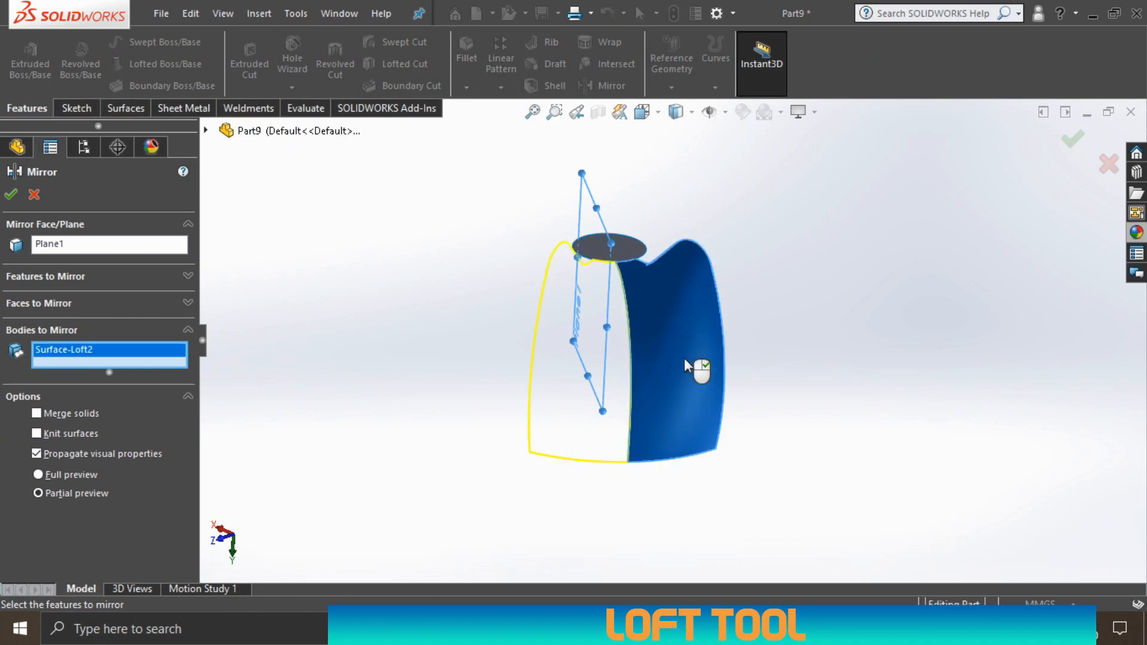
right_click(685, 361)
scroll(783, 371, up, 3)
middle_drag(712, 371, 599, 398)
scroll(781, 280, down, 2)
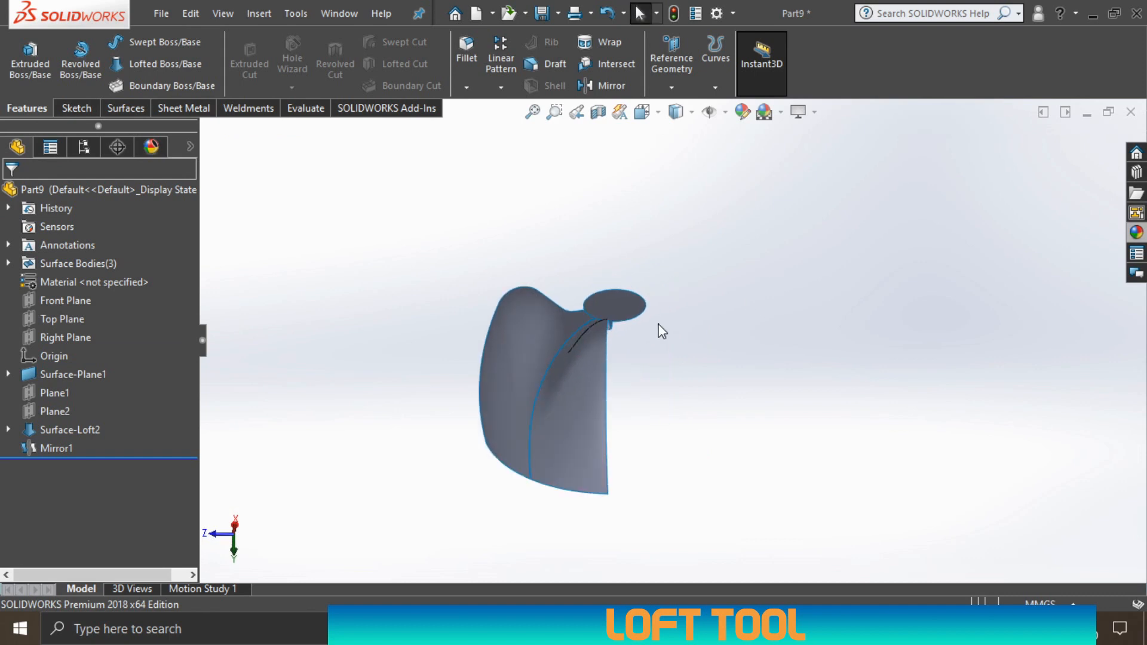
middle_drag(662, 331, 659, 294)
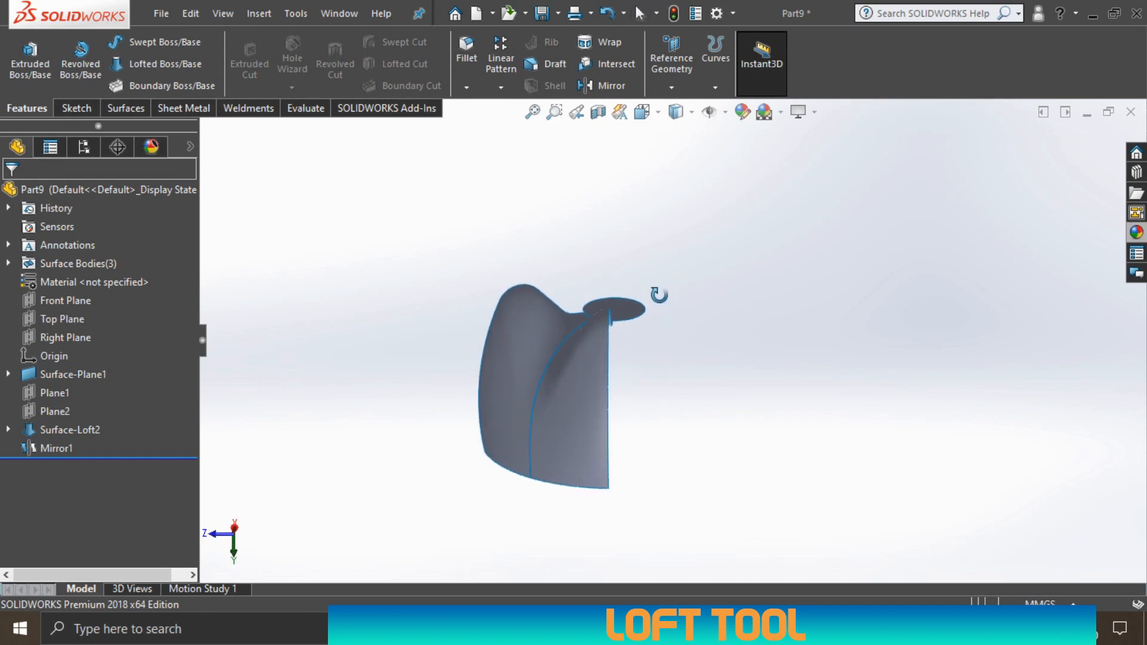
- Show Sketch3 under the loft feature so its vertical centerline can serve as a pattern axis
click(8, 430)
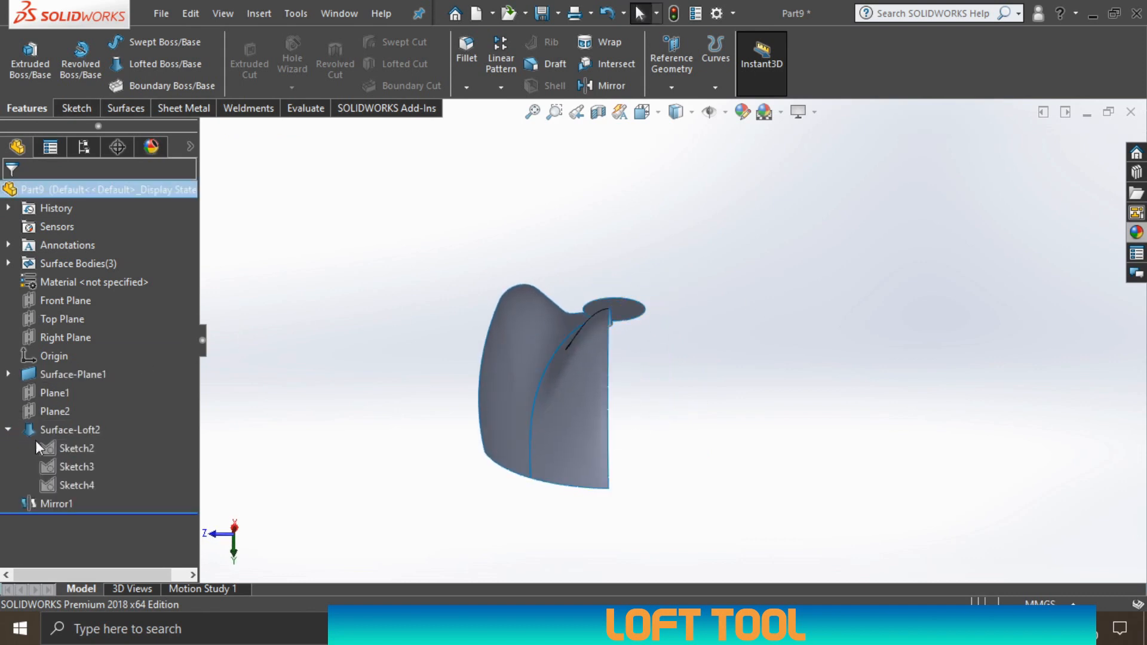
right_click(66, 464)
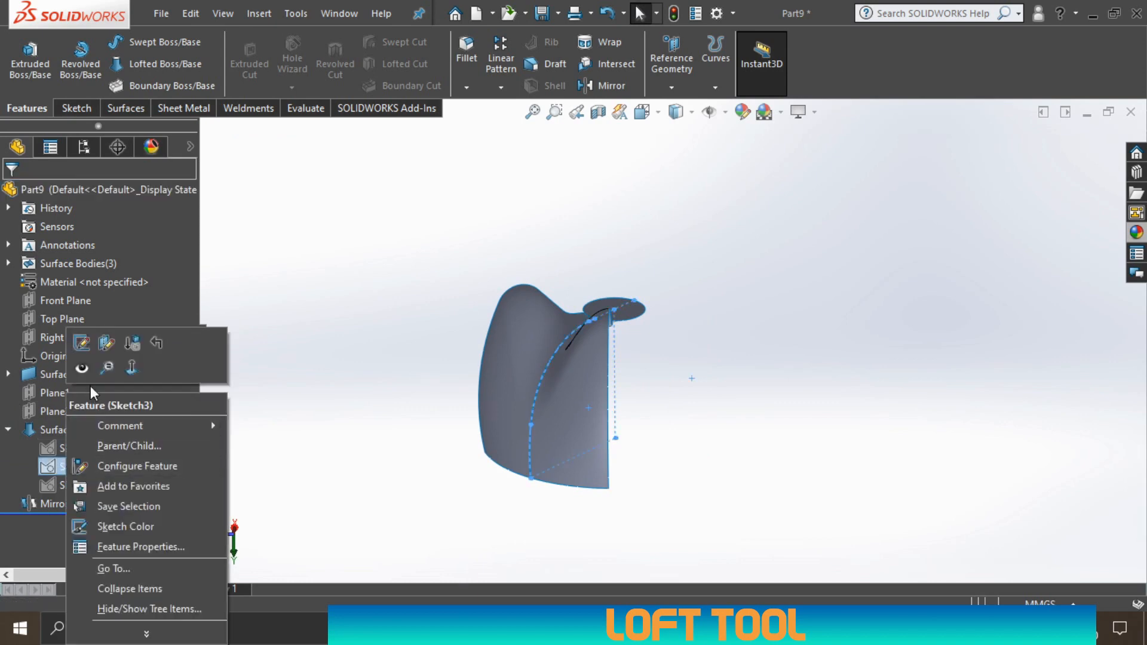
click(82, 372)
middle_drag(693, 411, 666, 405)
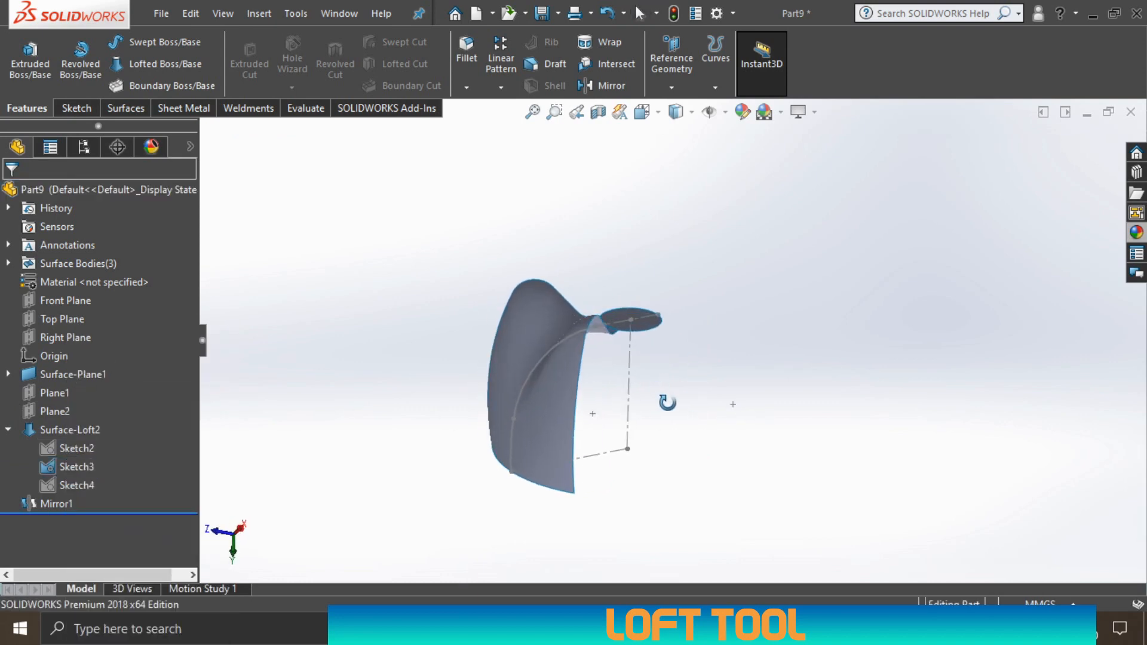
- Circular-pattern the lofted and mirrored surface bodies about Sketch3's vertical centerline, with 5 equally spaced instances over 360 degrees
click(501, 87)
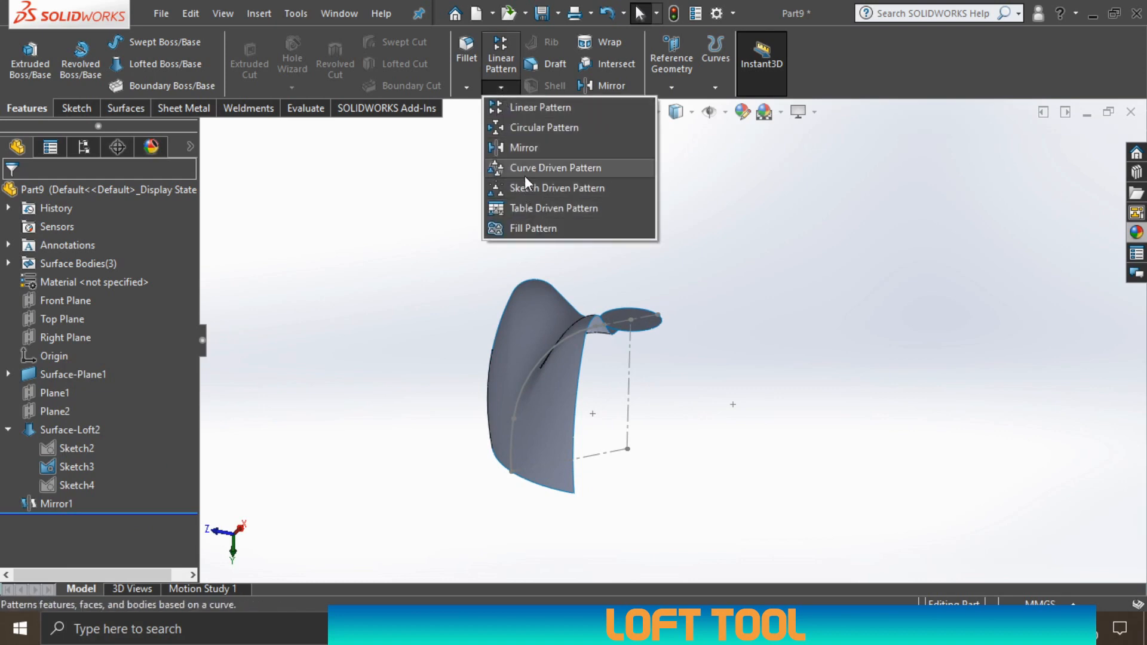
click(533, 130)
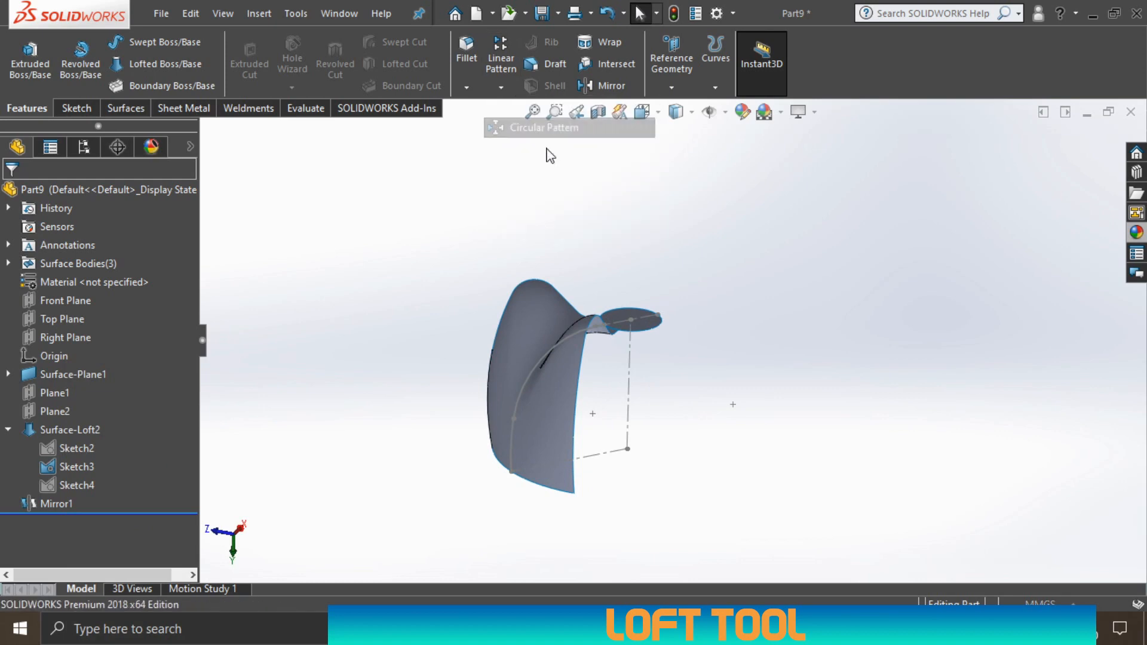
click(116, 248)
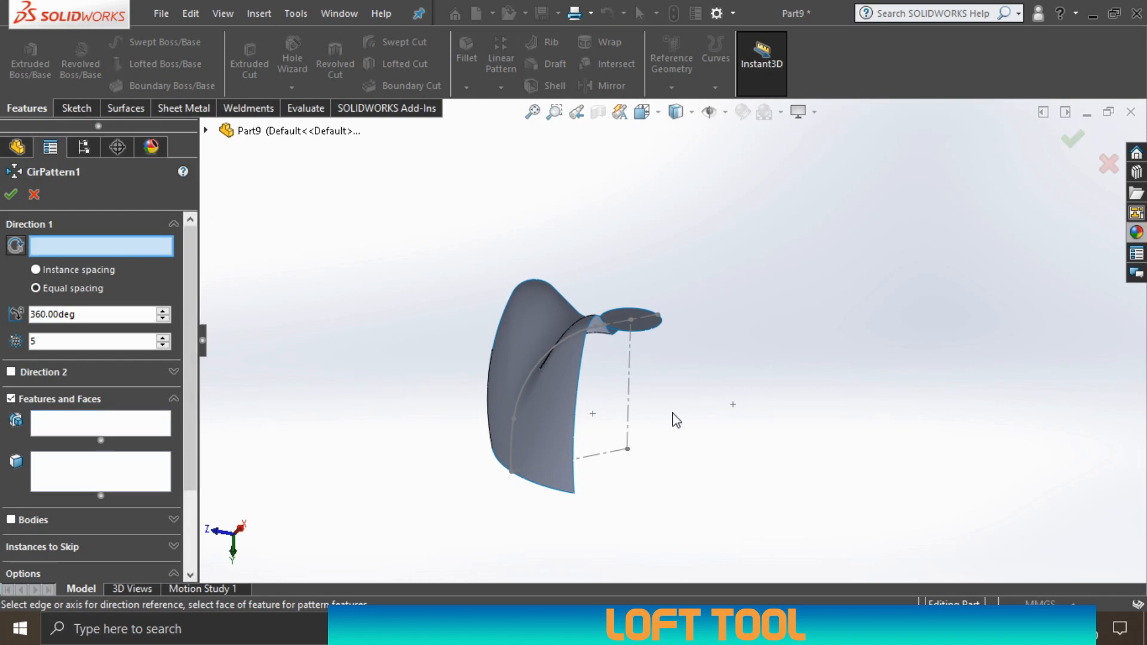
click(630, 396)
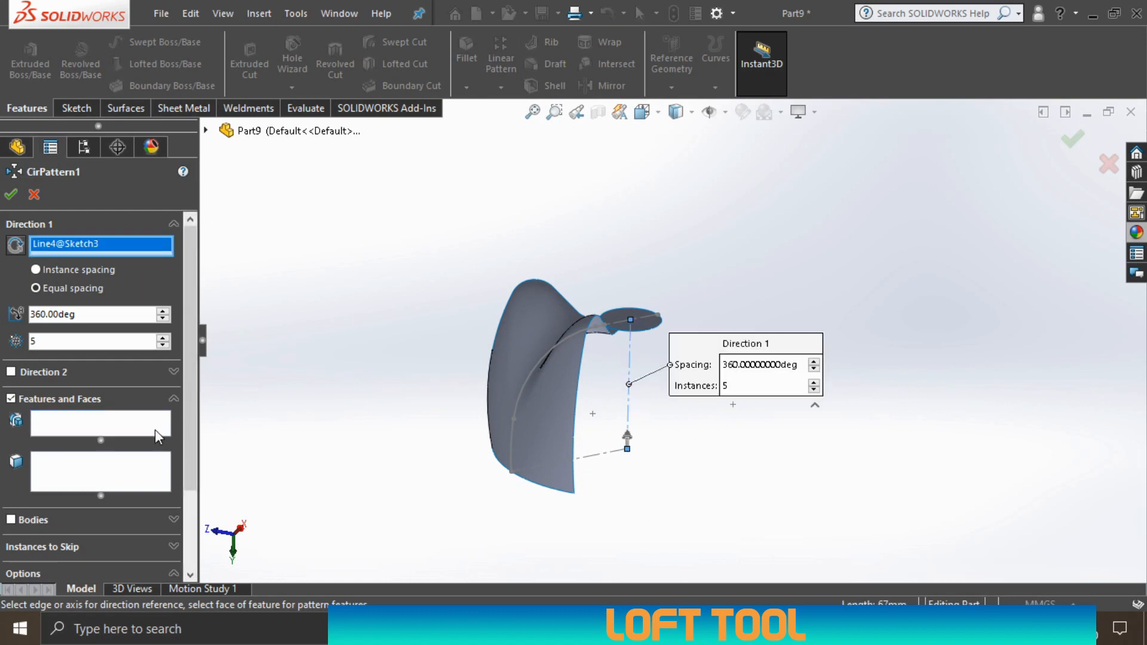
click(10, 520)
click(552, 419)
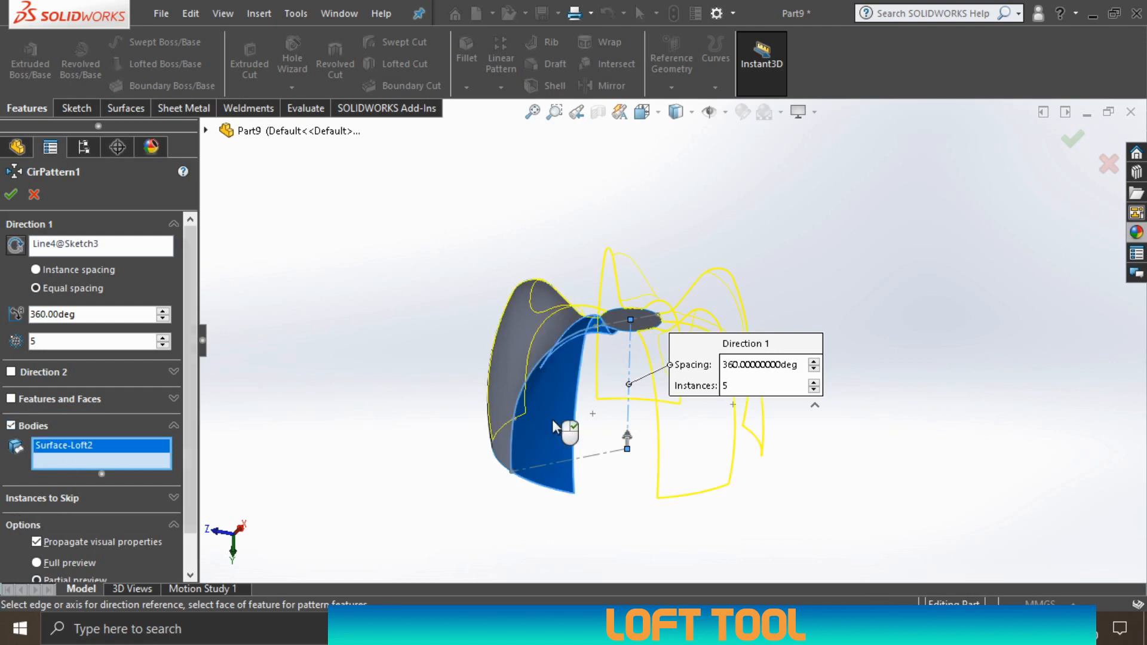
click(521, 351)
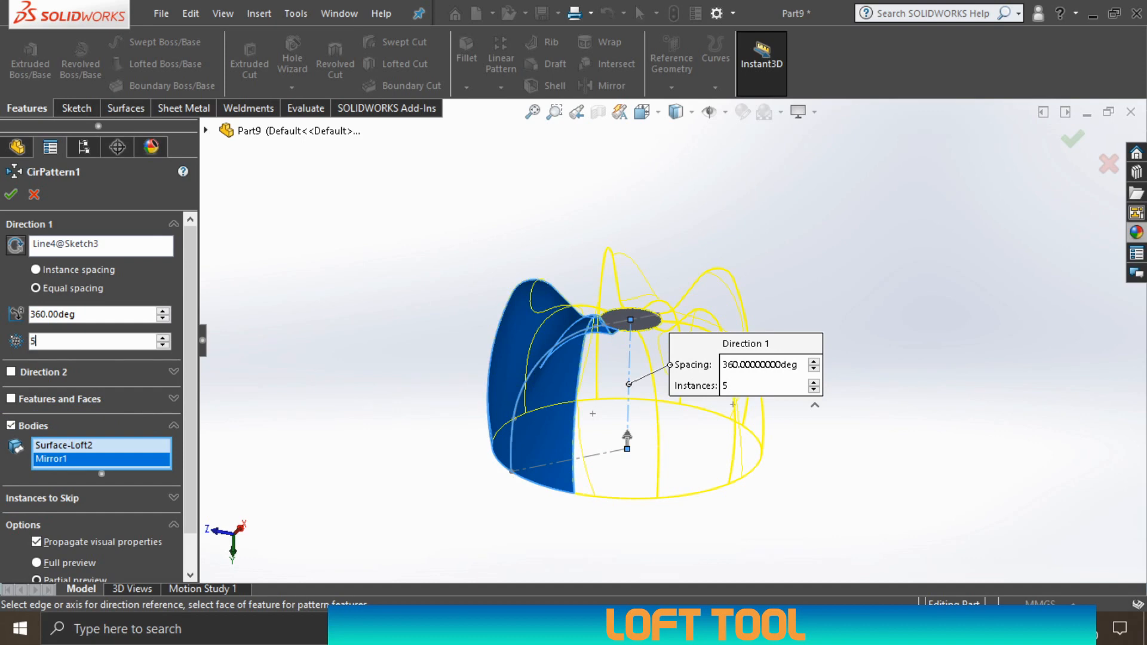
click(11, 195)
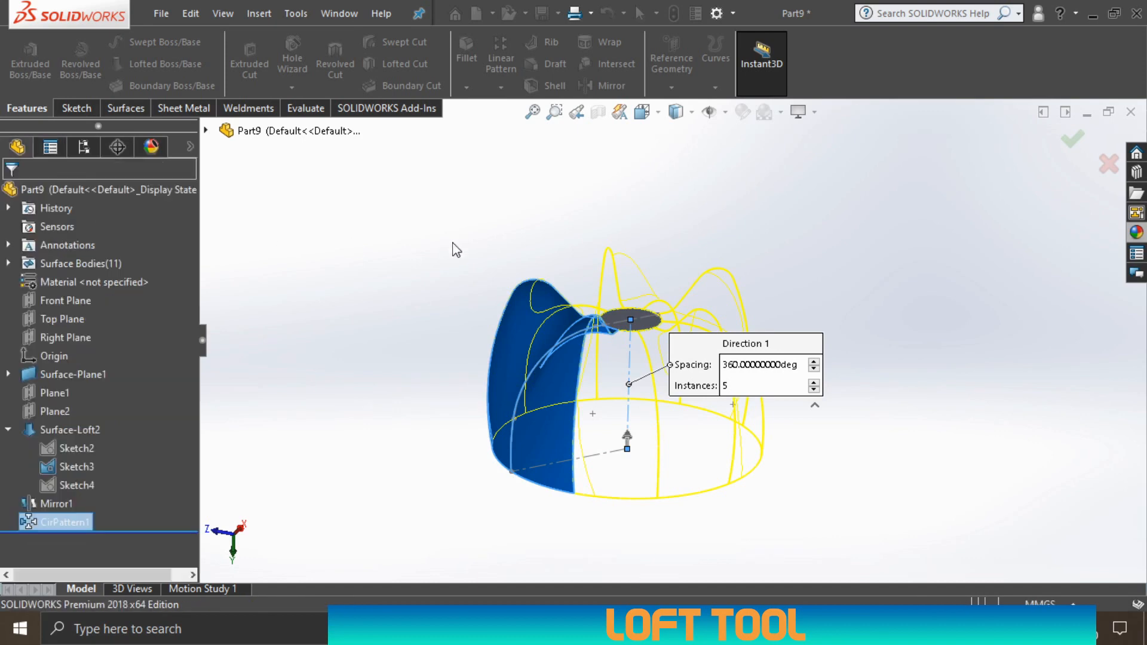
- Hide Sketch3 and inspect the patterned surfaces from several angles
mouse_move(487, 249)
middle_down()
mouse_move(632, 409)
mouse_move(737, 455)
mouse_move(853, 435)
mouse_move(873, 346)
mouse_move(855, 271)
mouse_move(848, 375)
middle_up()
right_click(684, 310)
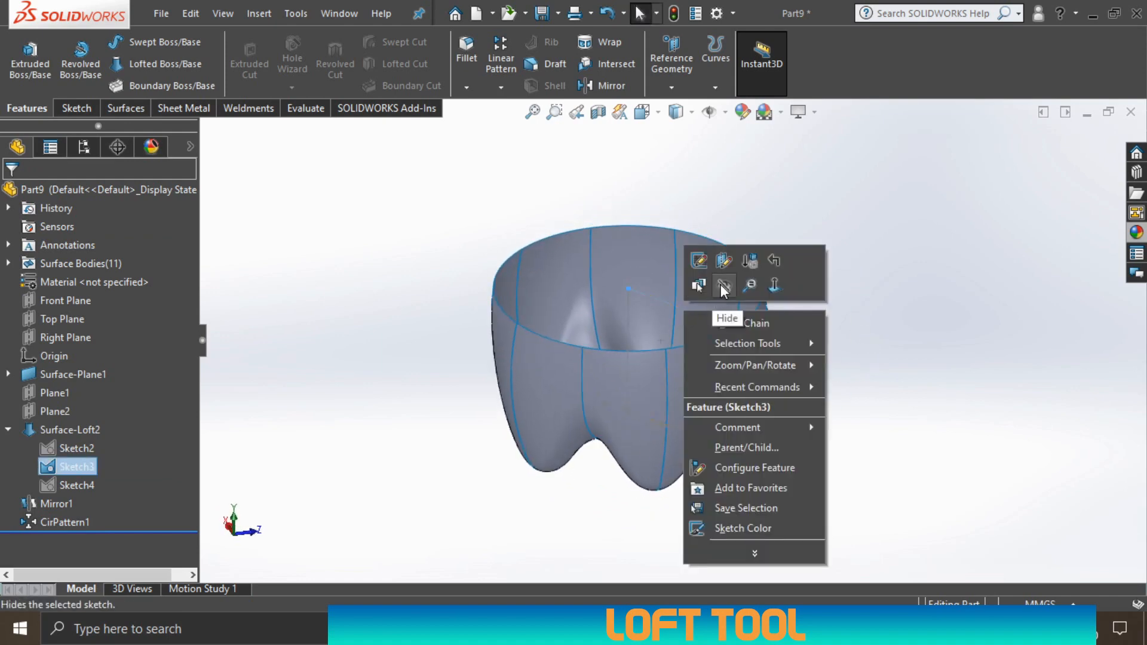
click(930, 343)
middle_drag(665, 490, 814, 301)
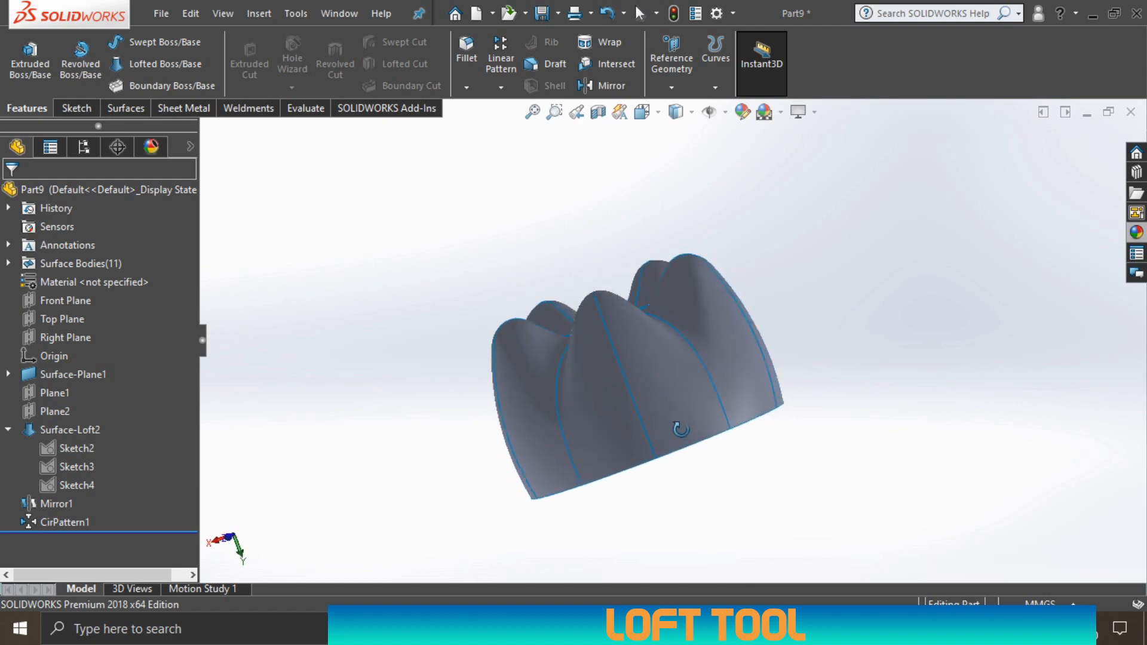